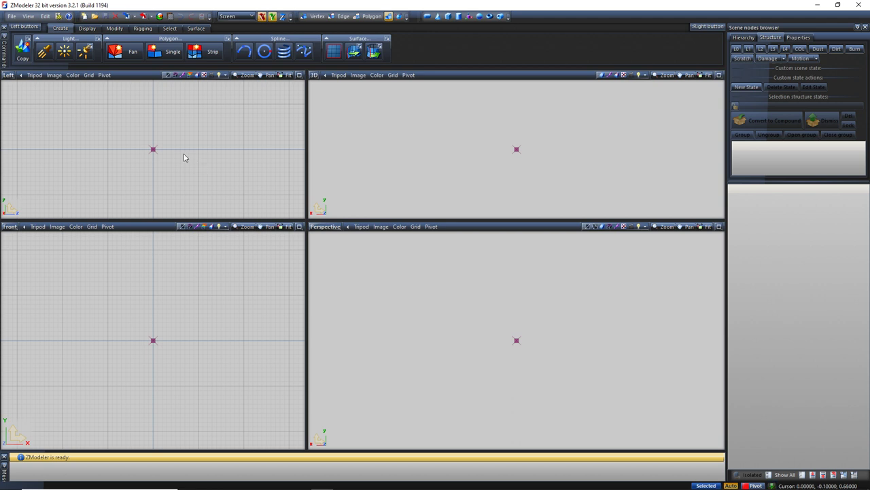
click(12, 16)
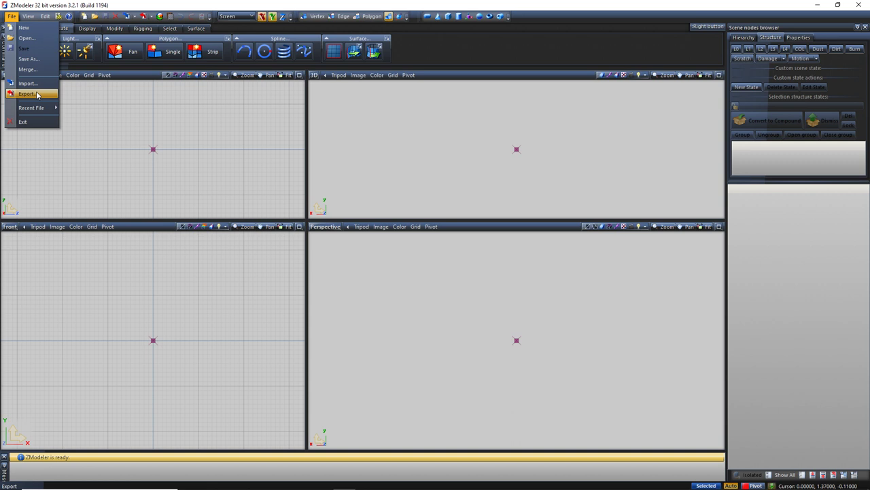
mouse_move(38, 110)
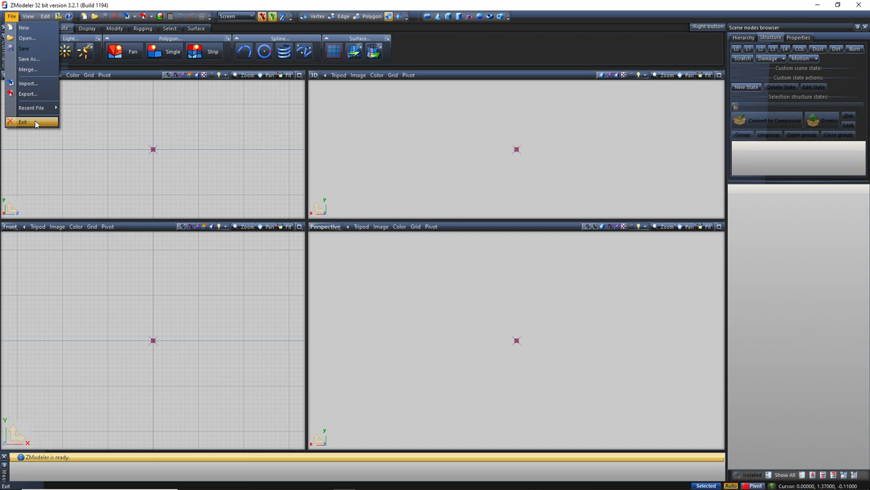
mouse_move(26, 19)
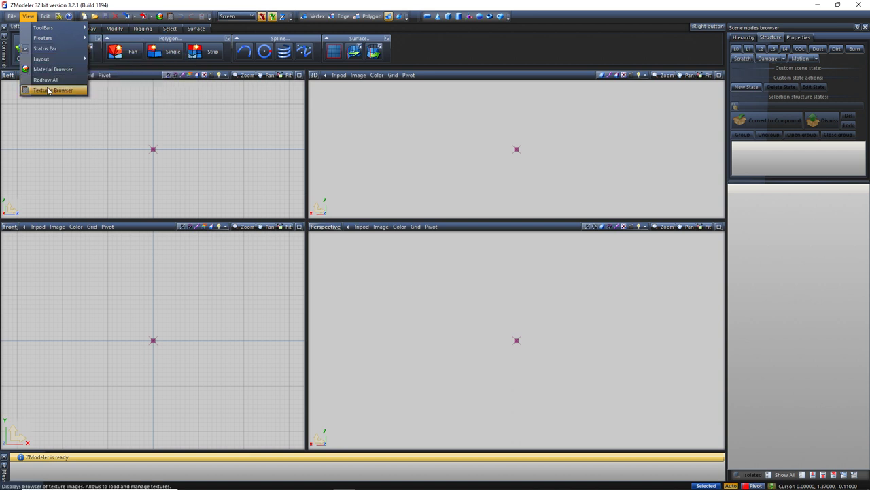
mouse_move(55, 31)
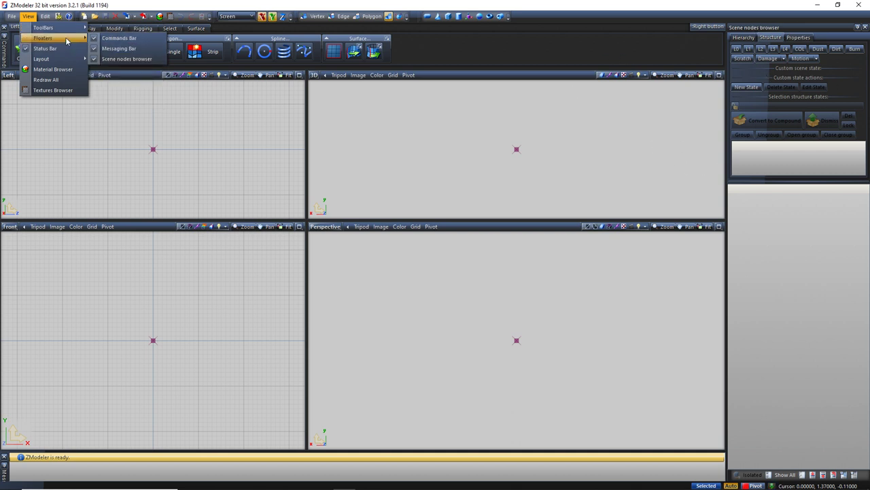
click(116, 59)
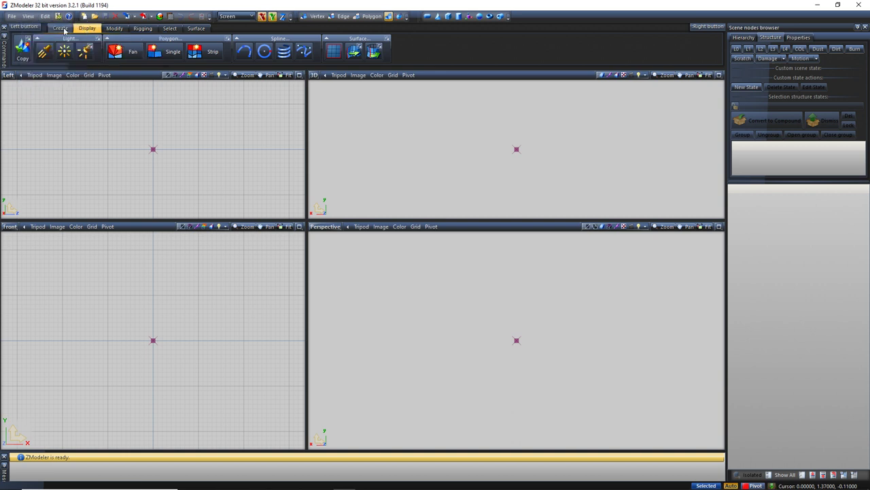
click(43, 51)
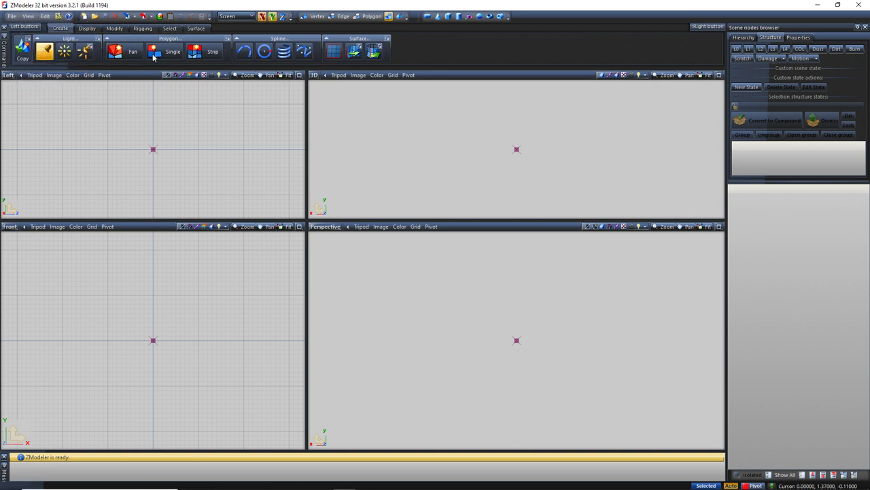
key(Escape)
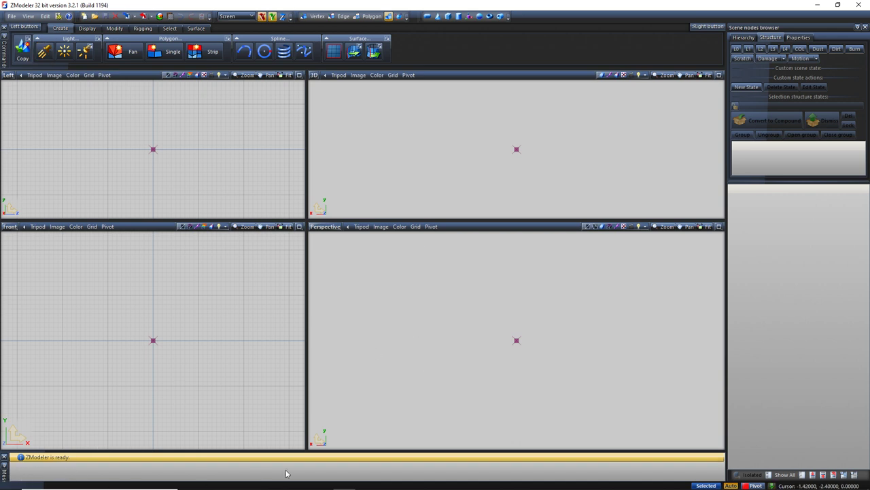
- Show the Animation Playback toolbar and dock it beneath the message area
click(26, 16)
mouse_move(68, 30)
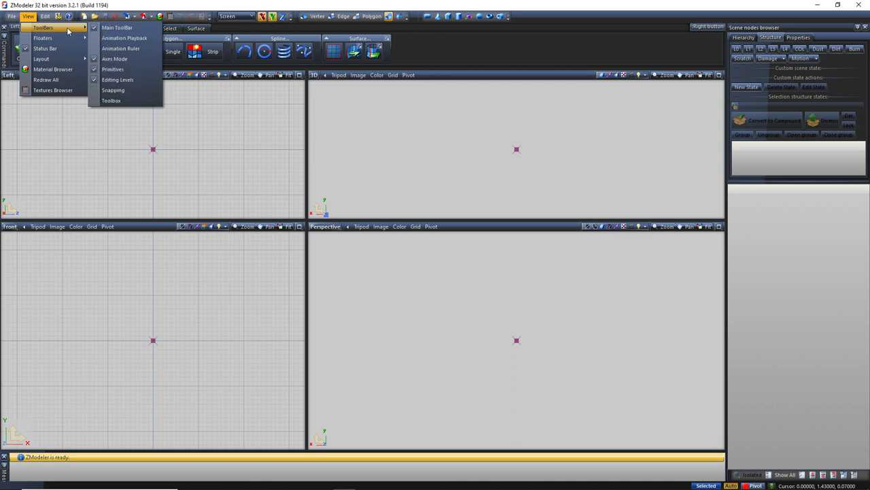
click(122, 38)
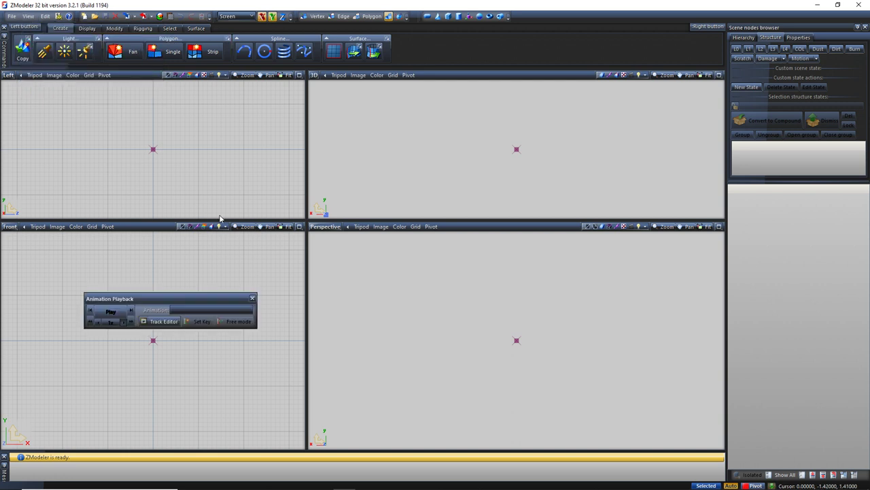
drag(194, 297, 197, 467)
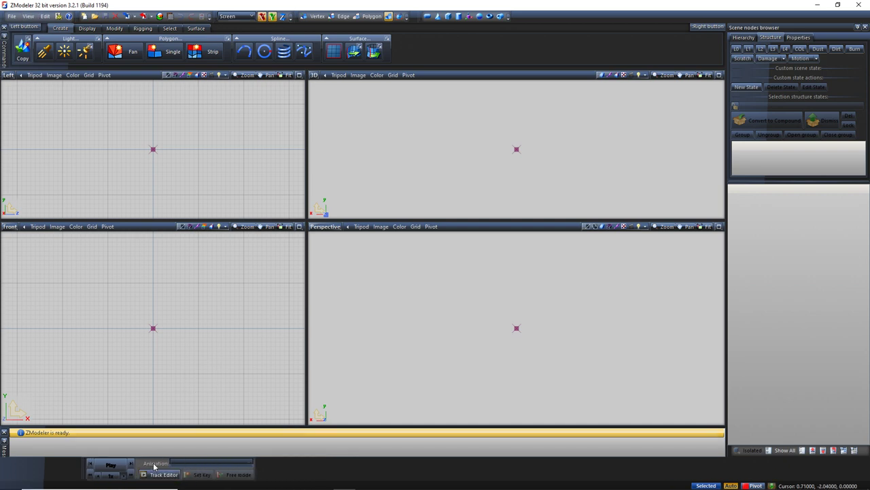
- Show the Animation Ruler toolbar and dock it beside the Animation Playback toolbar
click(28, 16)
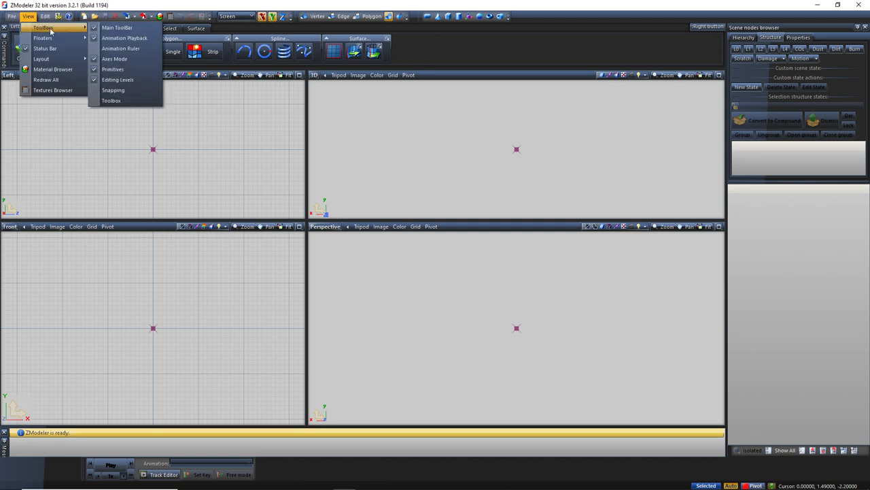
click(129, 50)
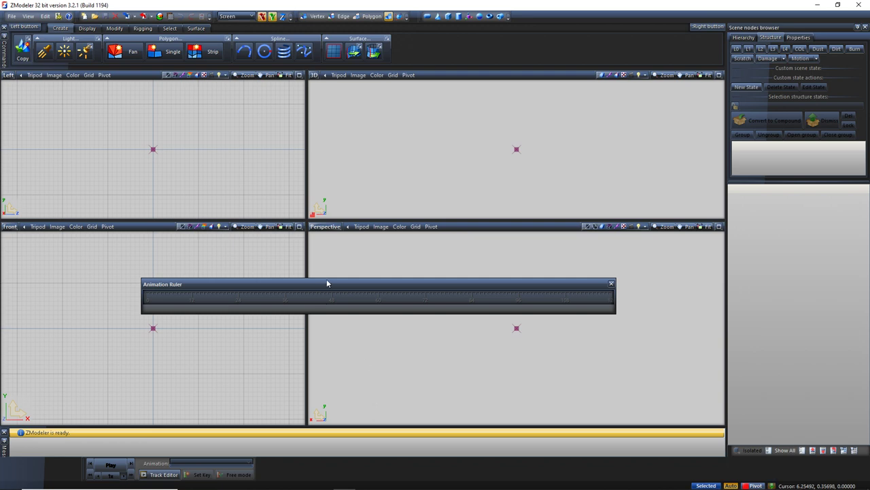
drag(327, 284, 441, 468)
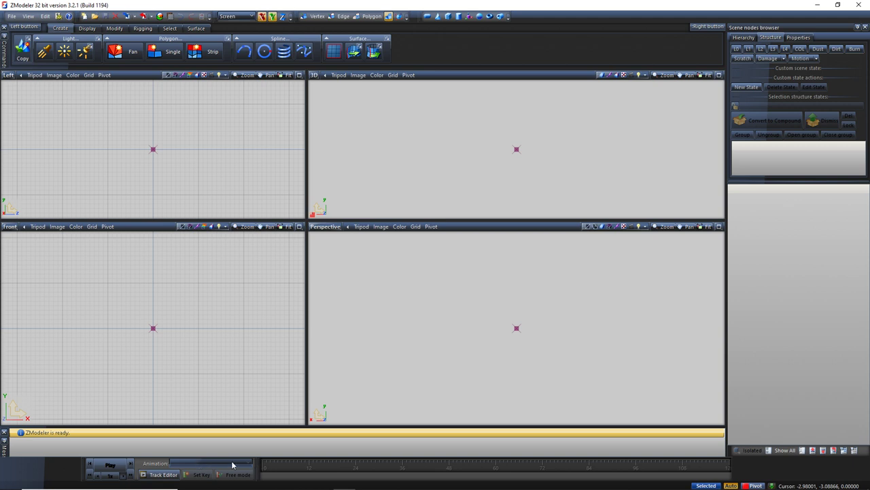
- Undock and close the Animation Ruler, and hide the Animation Playback toolbar
drag(258, 467, 331, 314)
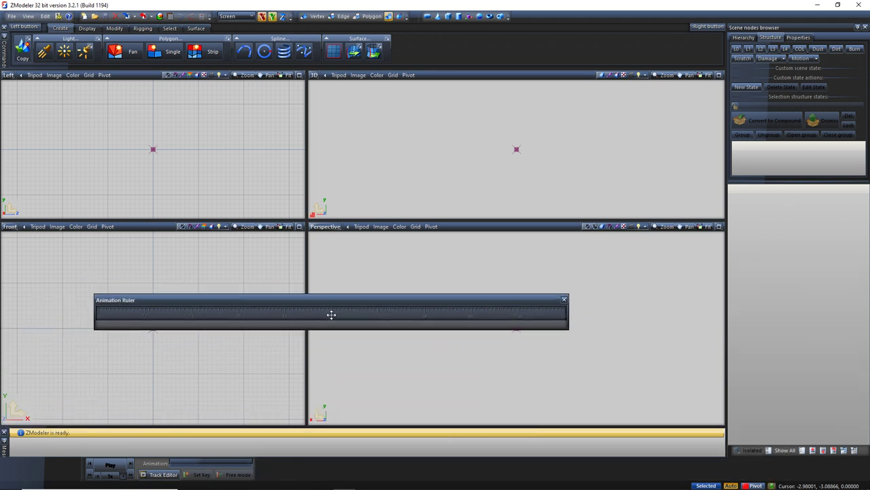
click(564, 299)
click(31, 17)
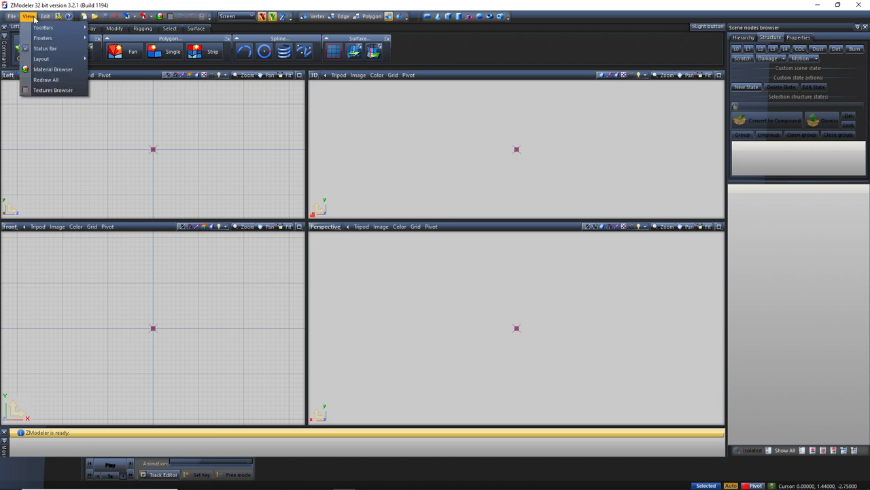
mouse_move(43, 28)
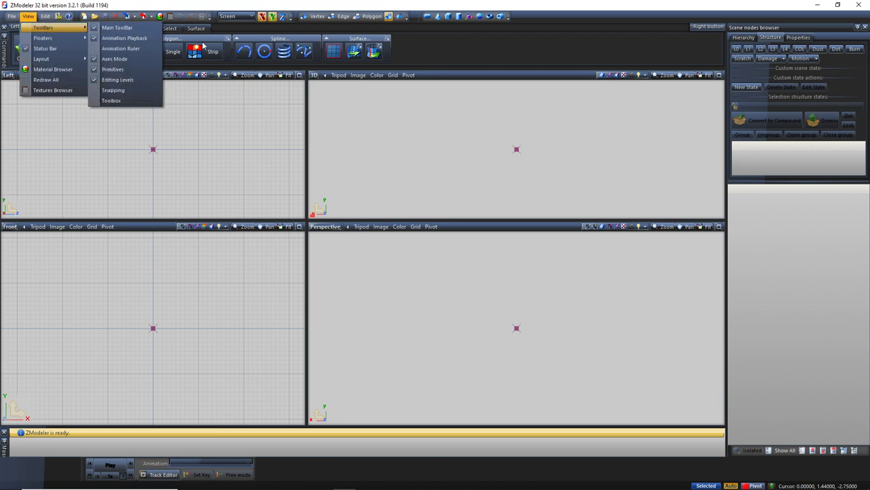
click(125, 39)
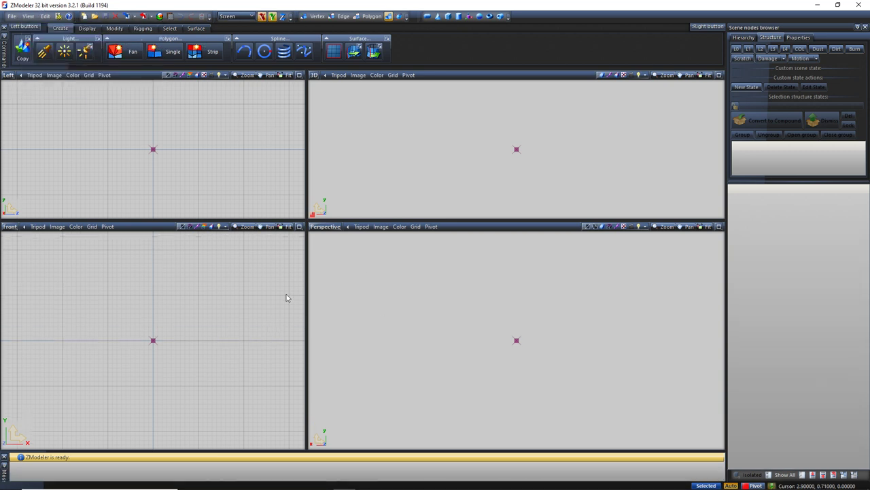
- Hide the Axes Mode toolbar and show it again, repeating the toggle three times
click(27, 16)
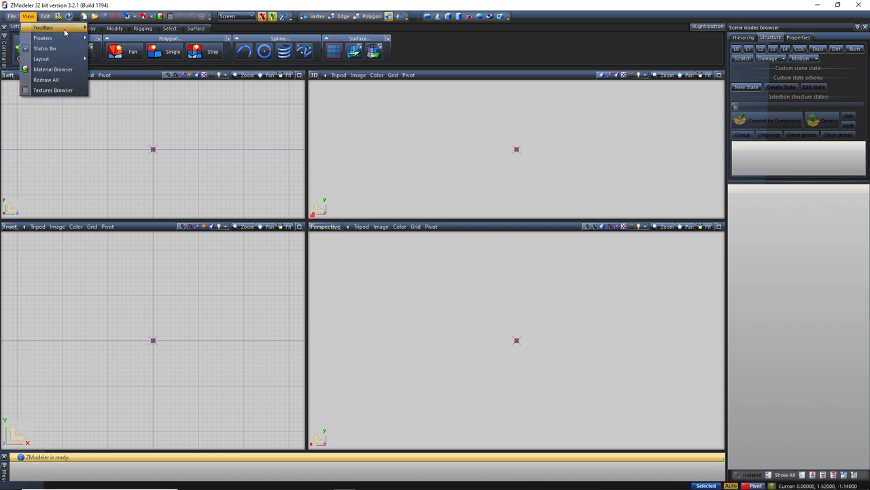
mouse_move(68, 28)
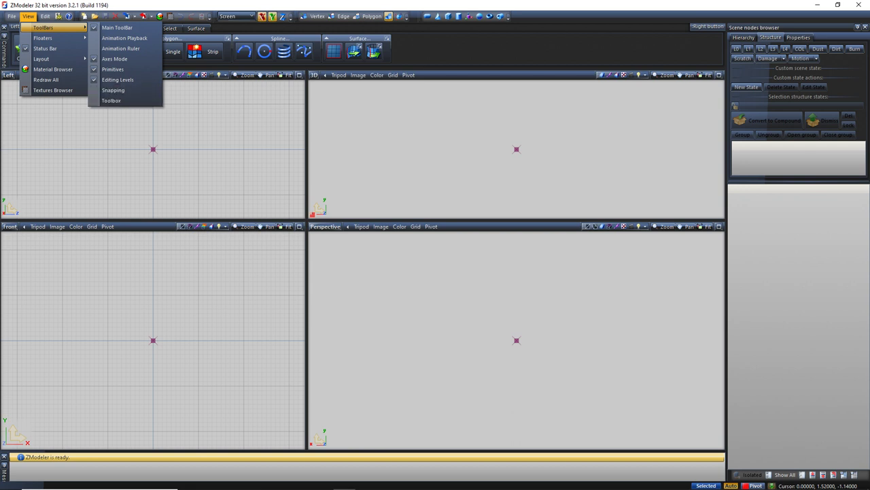
click(122, 60)
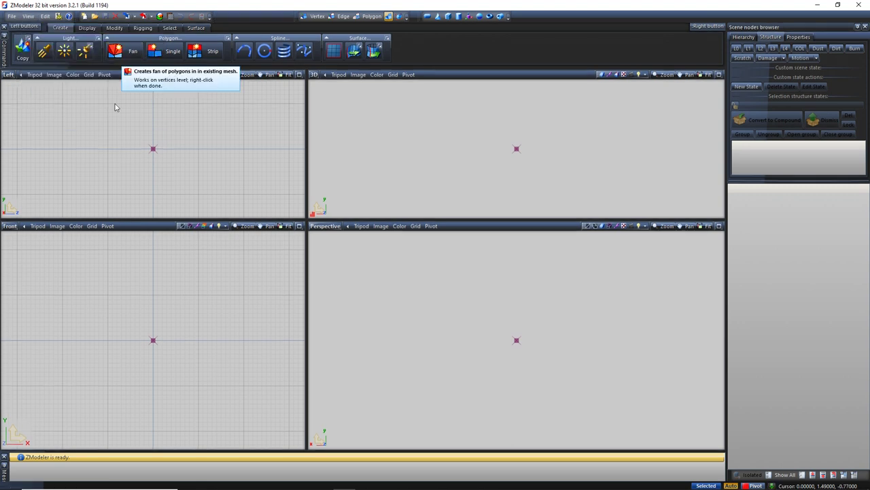
click(28, 15)
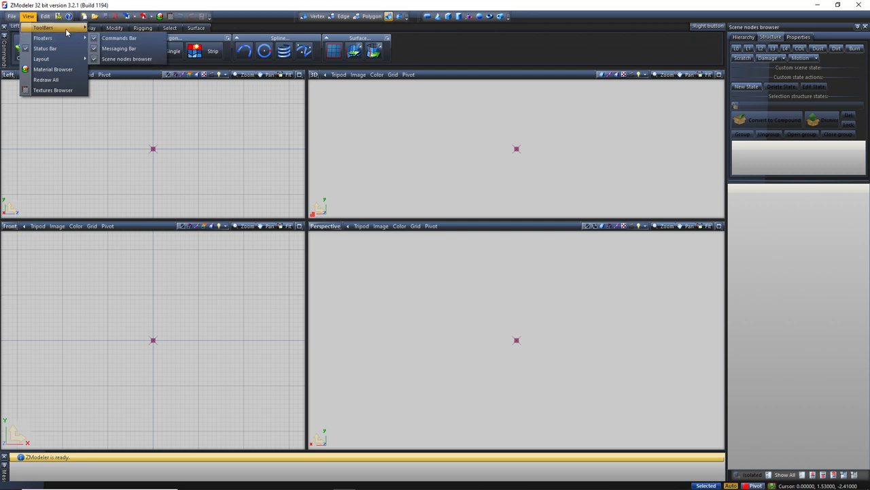
click(125, 60)
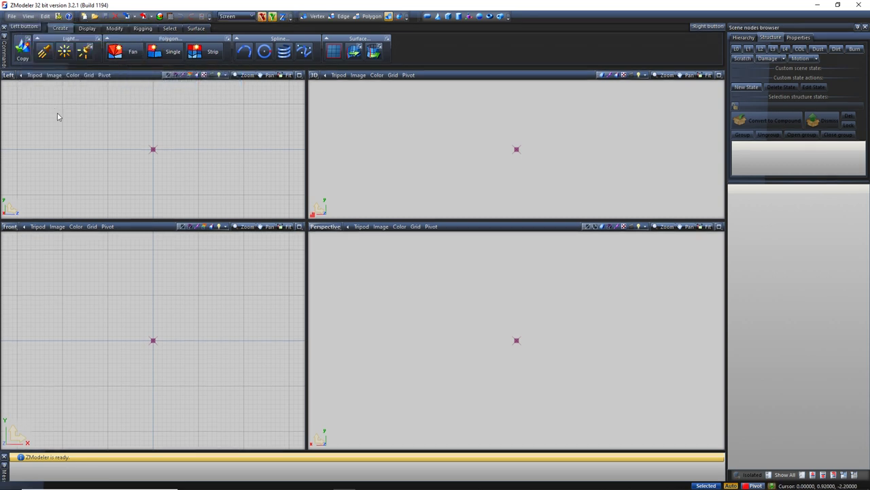
click(29, 17)
mouse_move(43, 28)
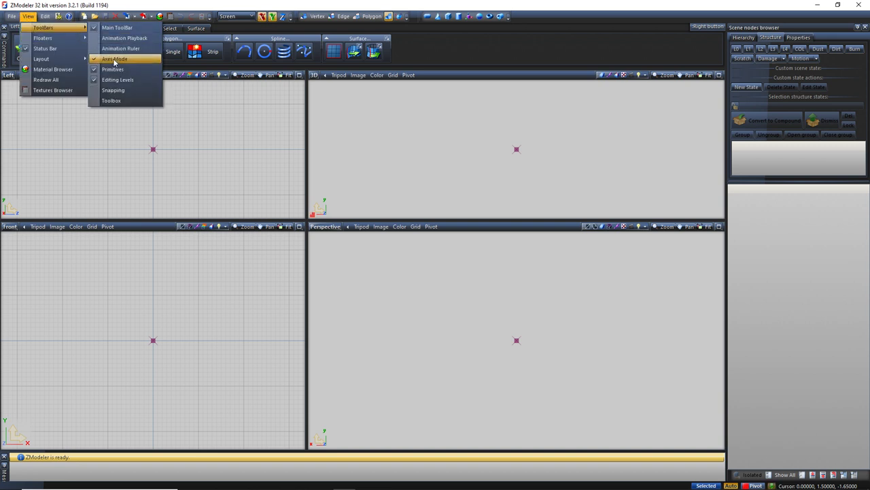
click(115, 60)
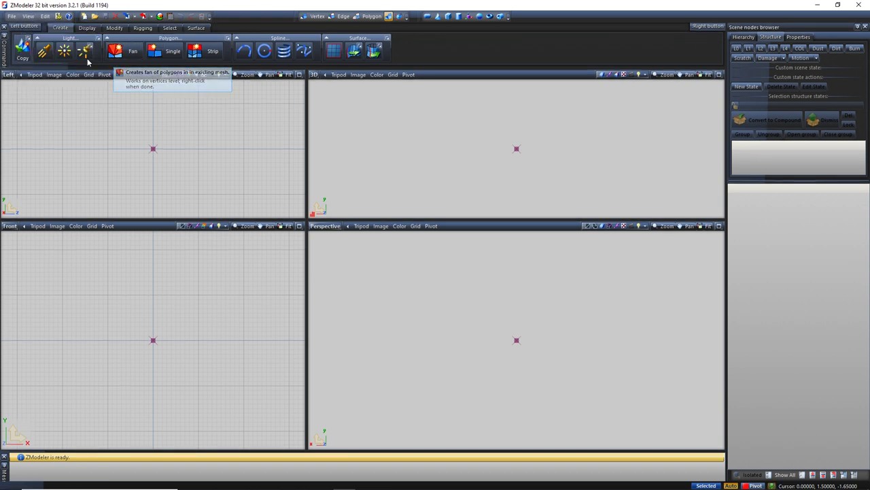
click(29, 16)
mouse_move(61, 28)
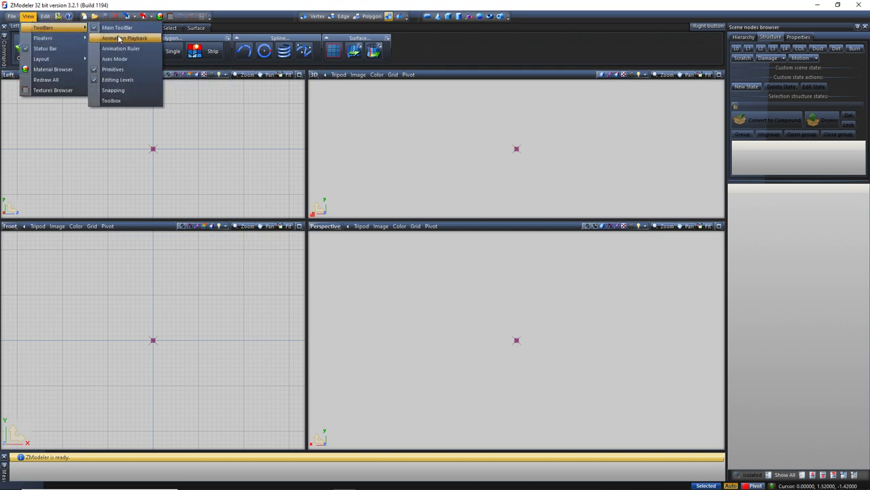
click(114, 58)
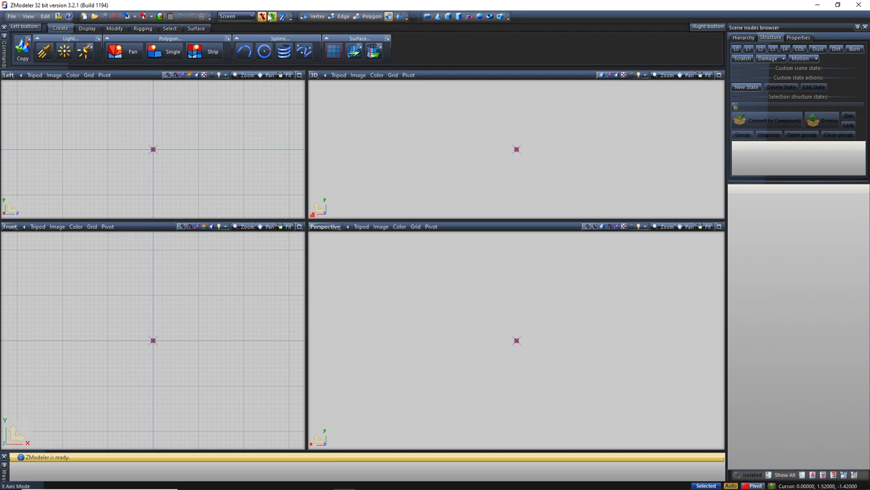
click(28, 16)
mouse_move(58, 30)
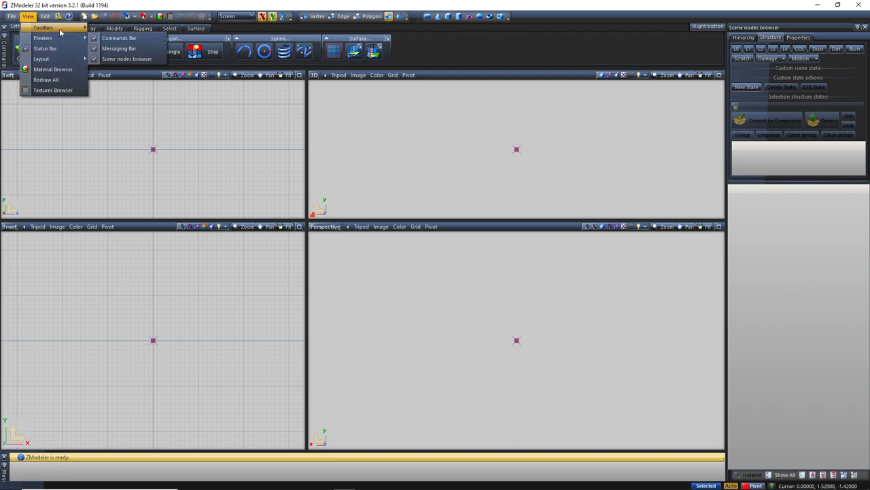
click(123, 58)
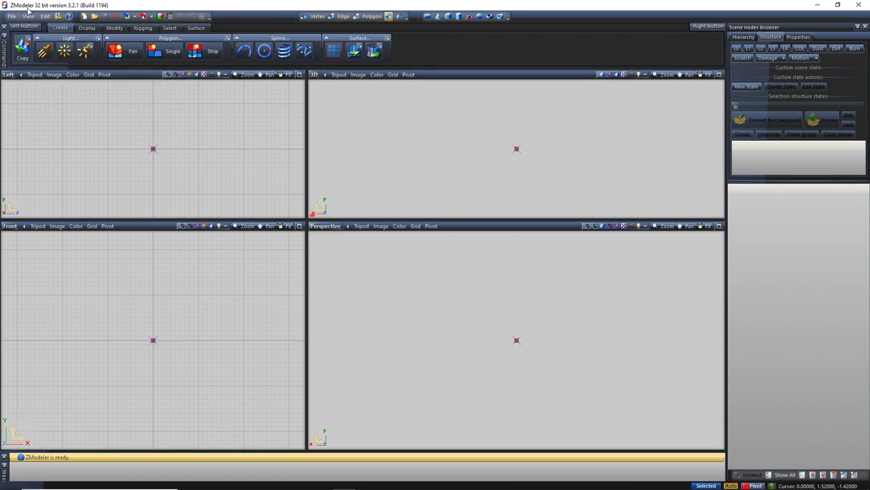
click(28, 15)
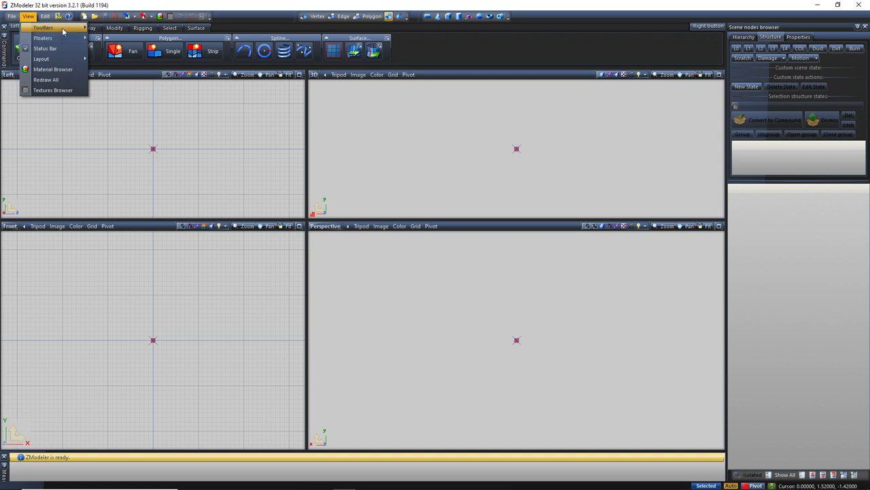
mouse_move(65, 28)
click(117, 60)
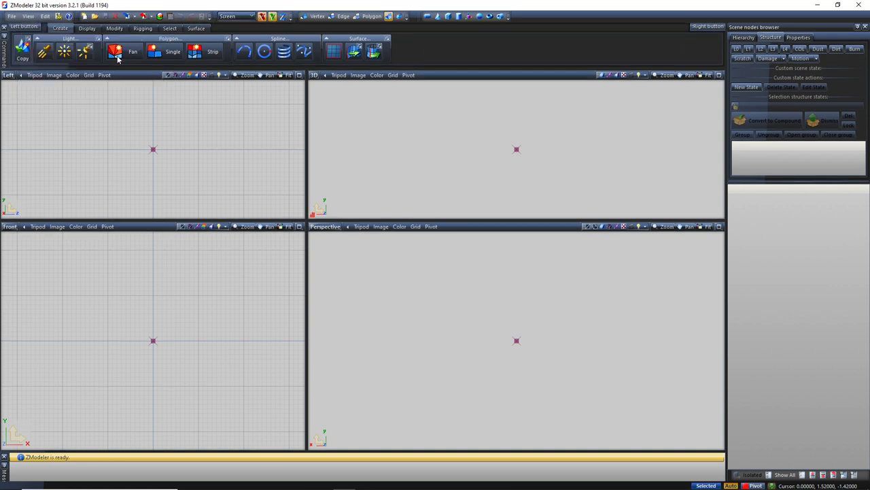
- Restrict the axes mode to the X axis only
click(265, 20)
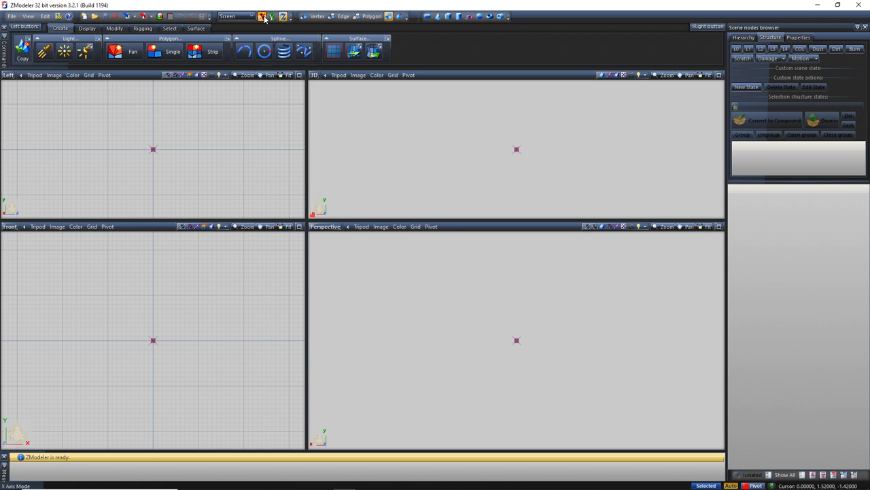
click(262, 21)
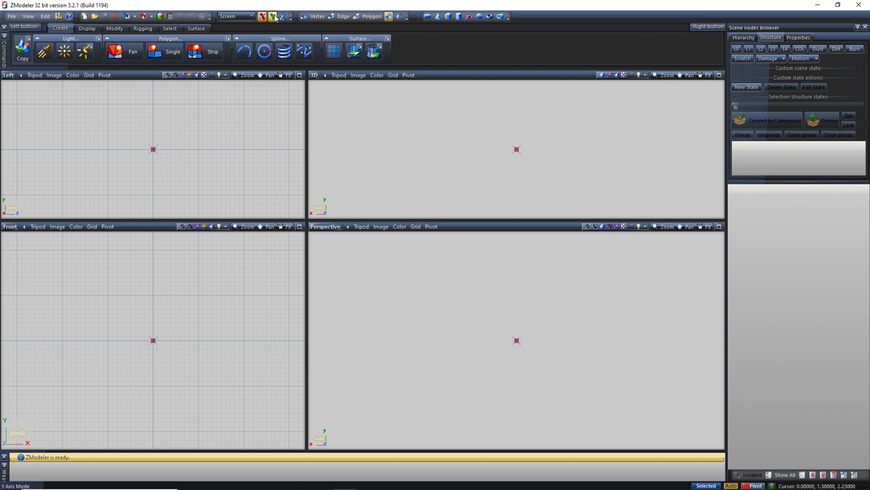
click(283, 51)
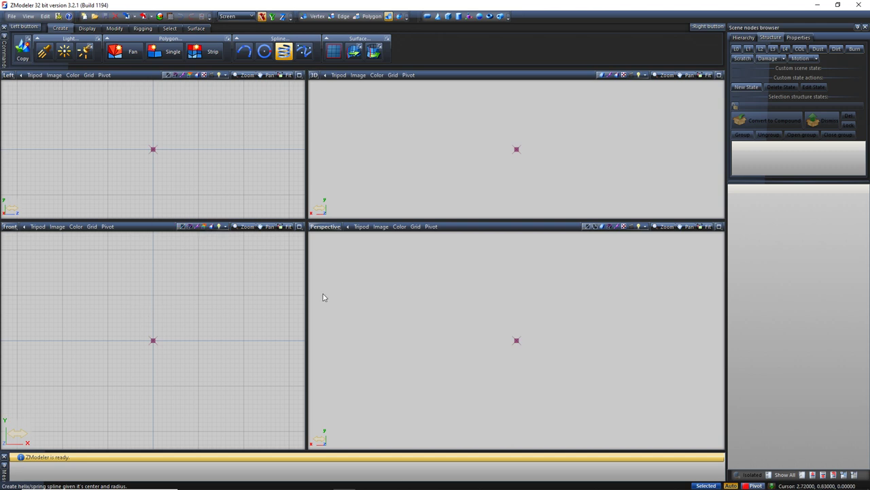
click(327, 227)
click(340, 311)
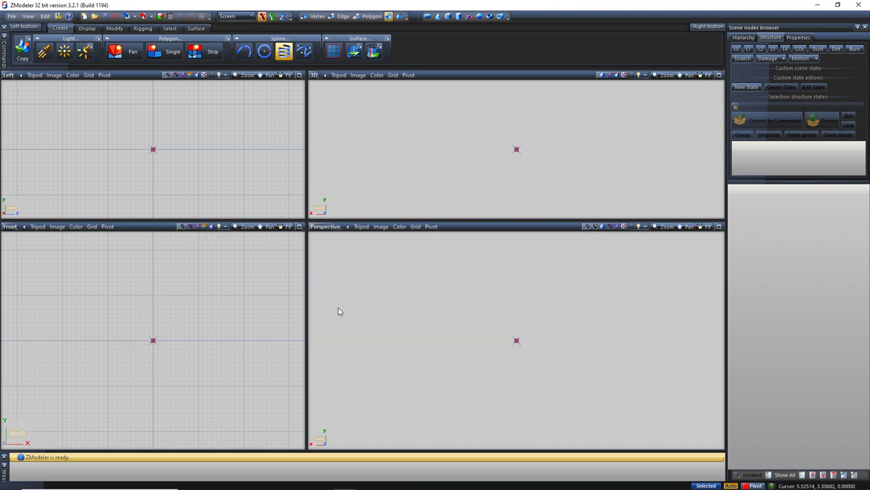
key(Escape)
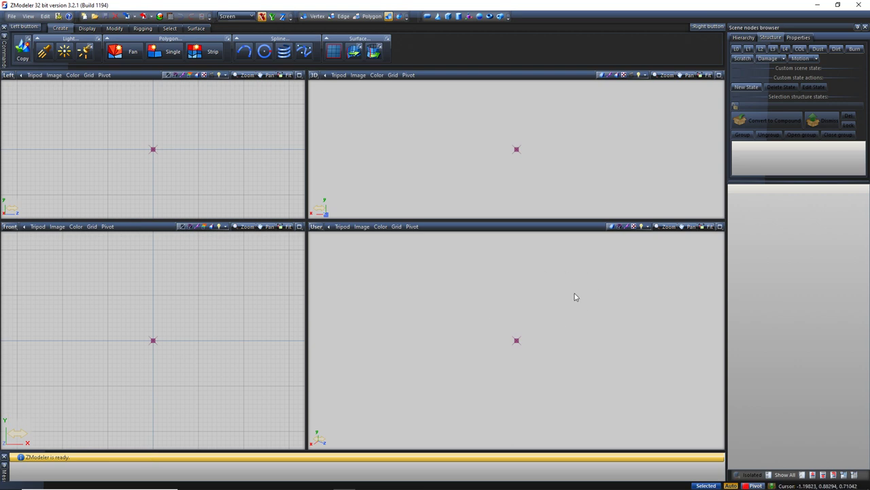
- Hide the Primitives toolbar and show it again
click(28, 17)
click(28, 17)
click(28, 17)
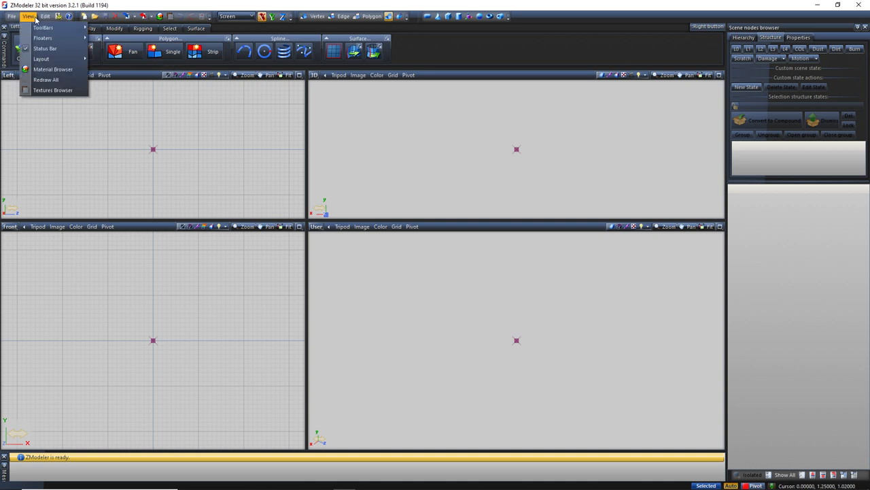
click(29, 17)
click(29, 17)
mouse_move(38, 27)
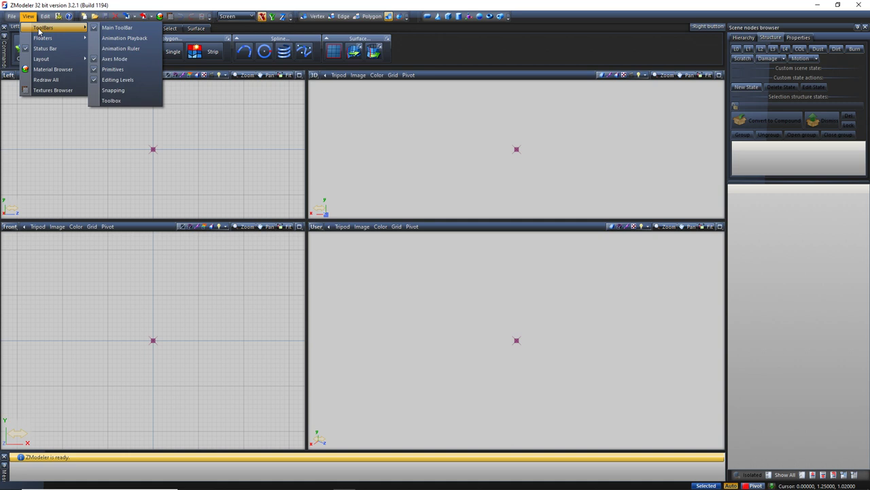
click(130, 70)
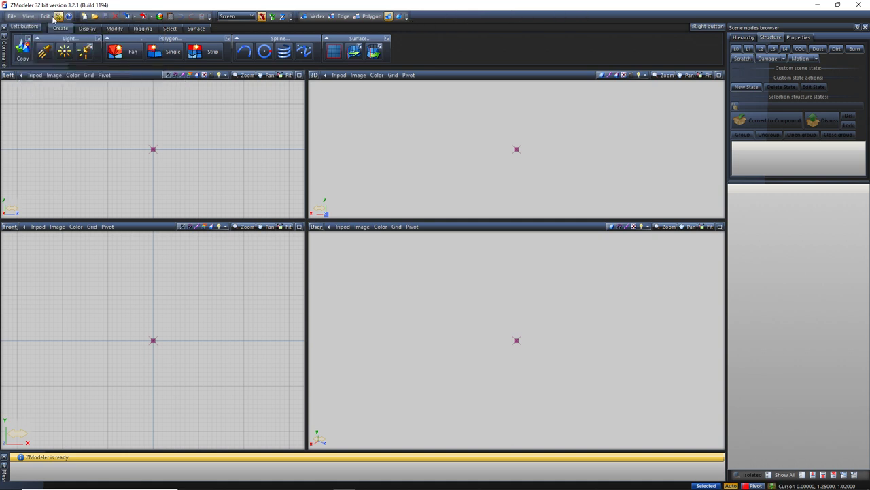
click(29, 16)
mouse_move(53, 29)
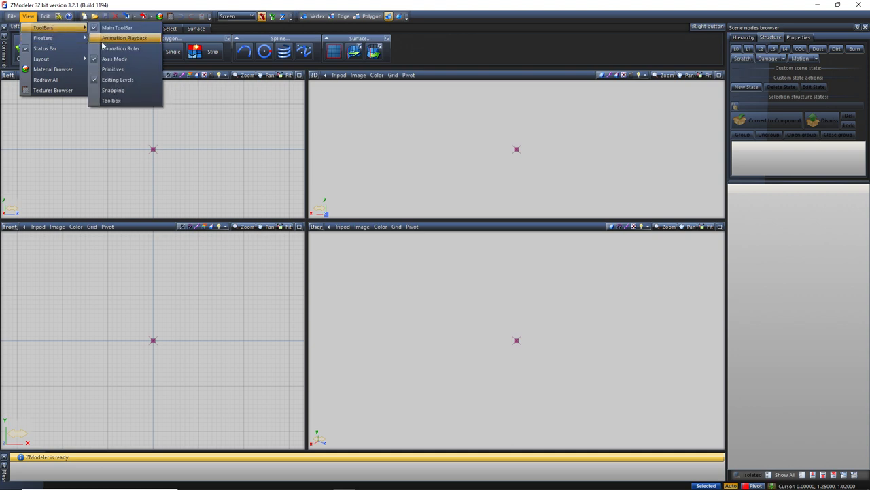
click(130, 72)
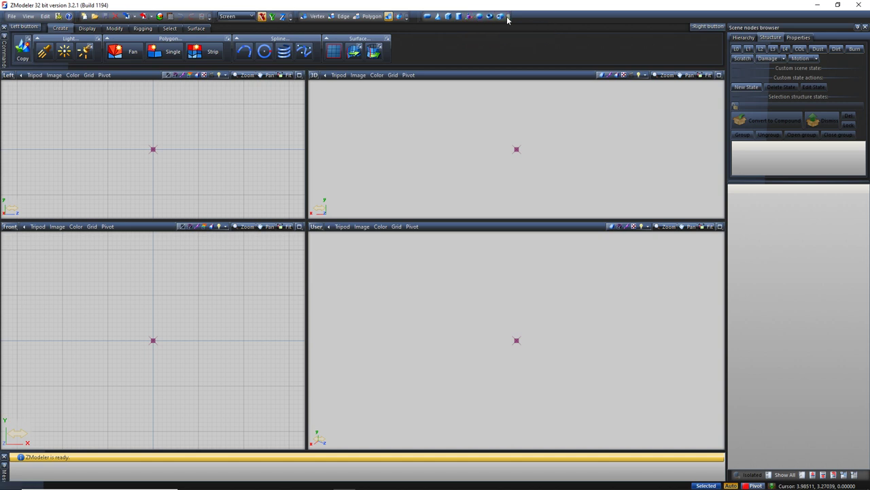
- Hide the Editing Levels toolbar and show it again
click(28, 16)
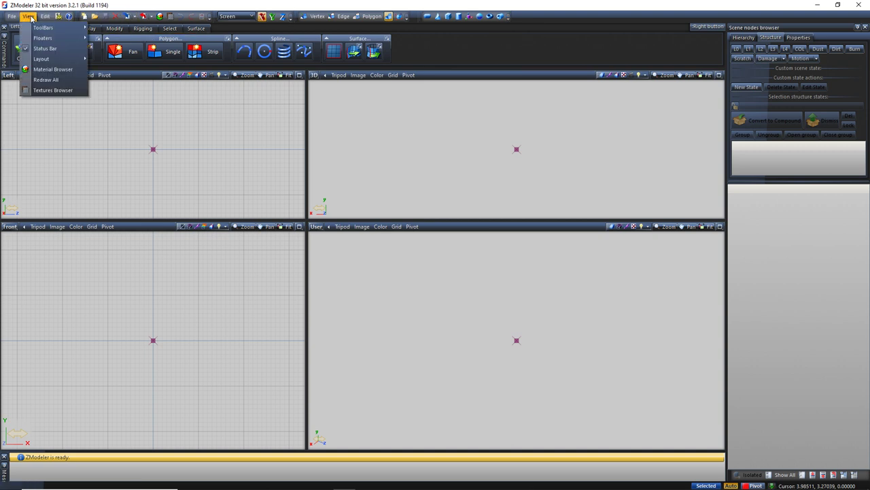
mouse_move(69, 28)
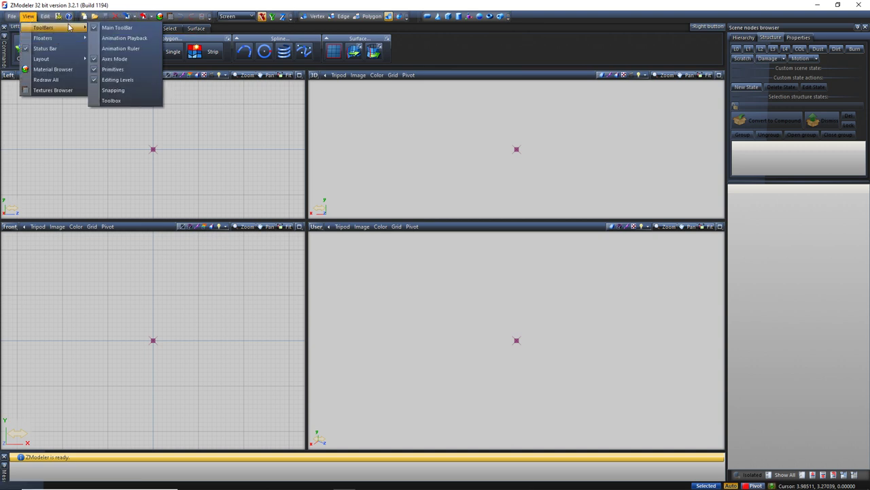
click(121, 82)
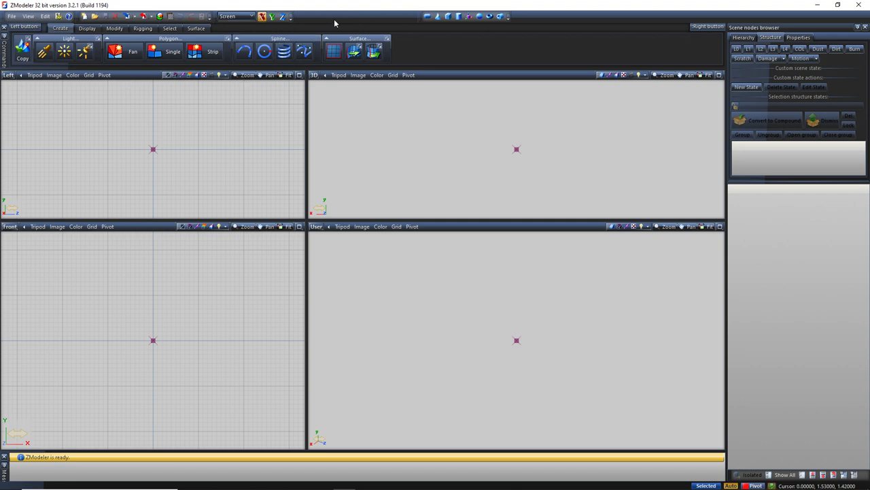
click(28, 15)
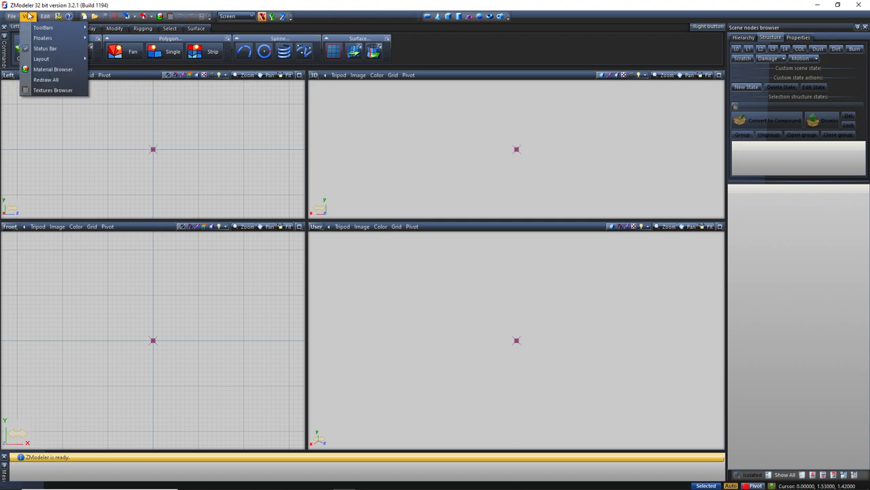
mouse_move(86, 39)
mouse_move(54, 27)
click(121, 82)
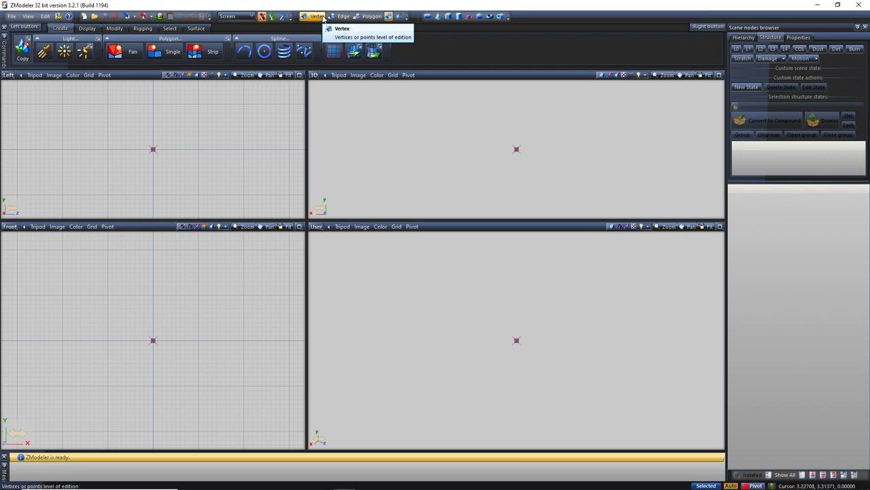
- Show the Snapping toolbar, examine its snap toggles, and close it
click(28, 15)
mouse_move(52, 32)
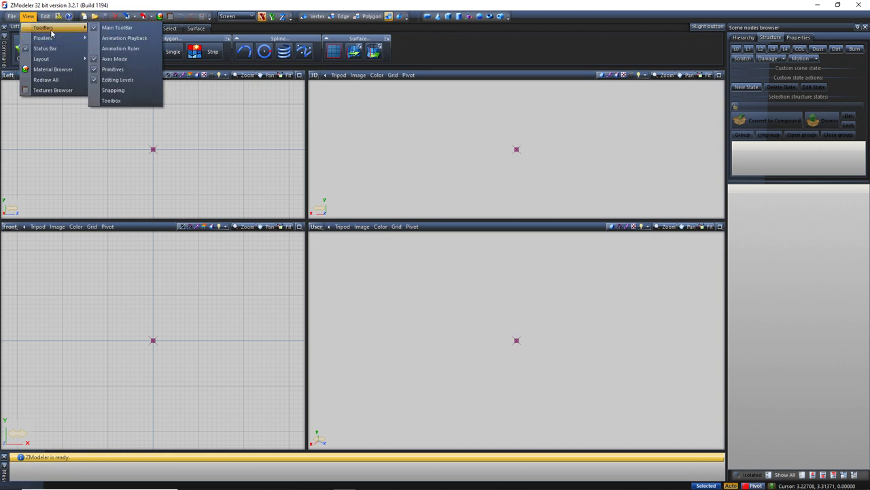
click(121, 91)
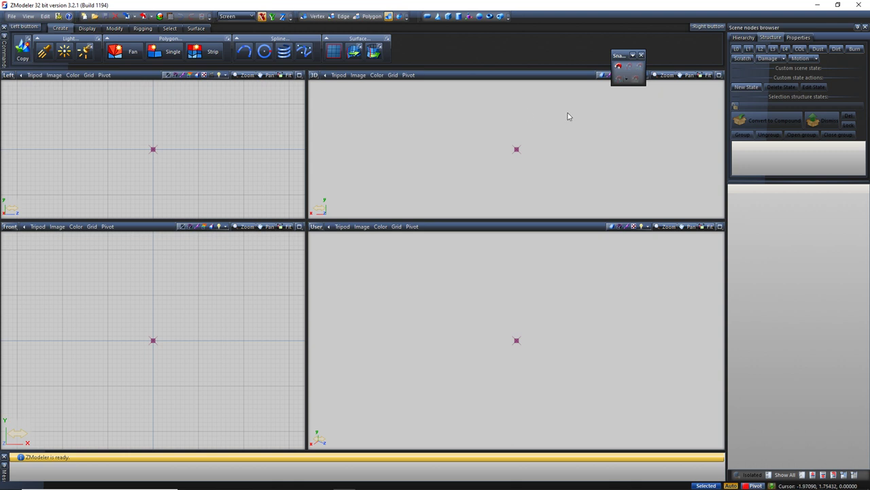
click(618, 68)
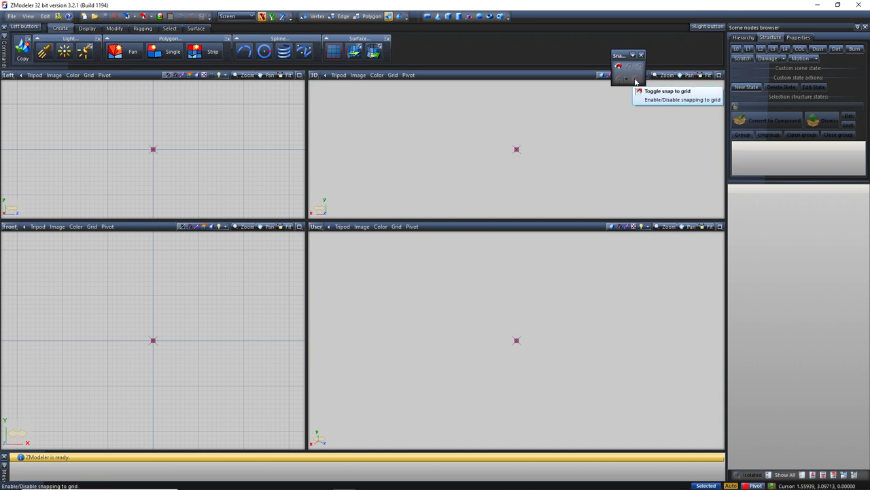
click(641, 54)
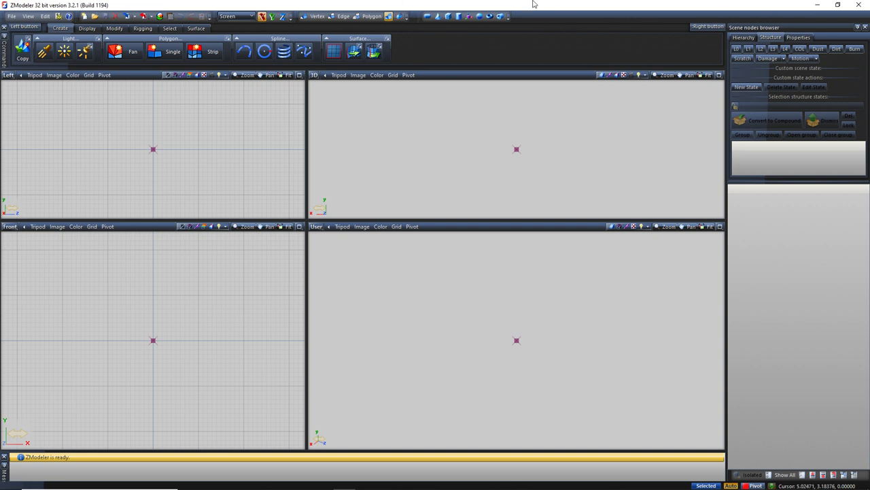
- Show the Toolbox toolbar as a floating window and widen it into a single horizontal row of tools
click(30, 16)
mouse_move(58, 41)
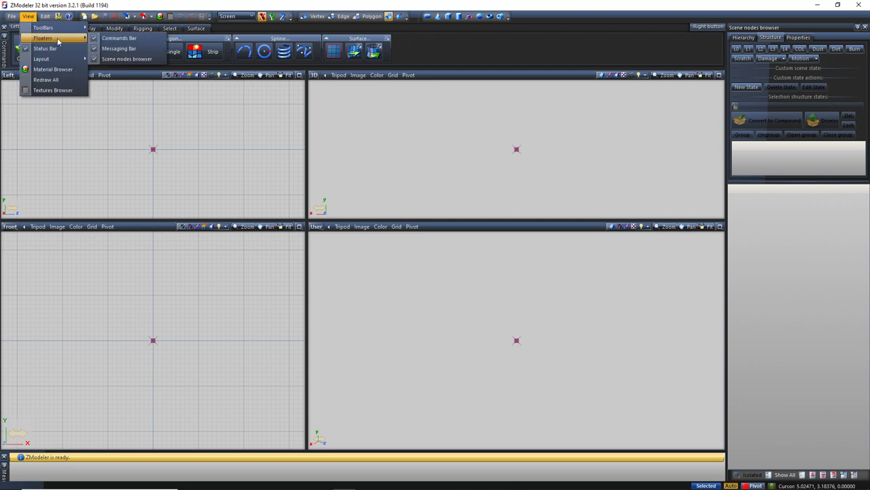
mouse_move(66, 64)
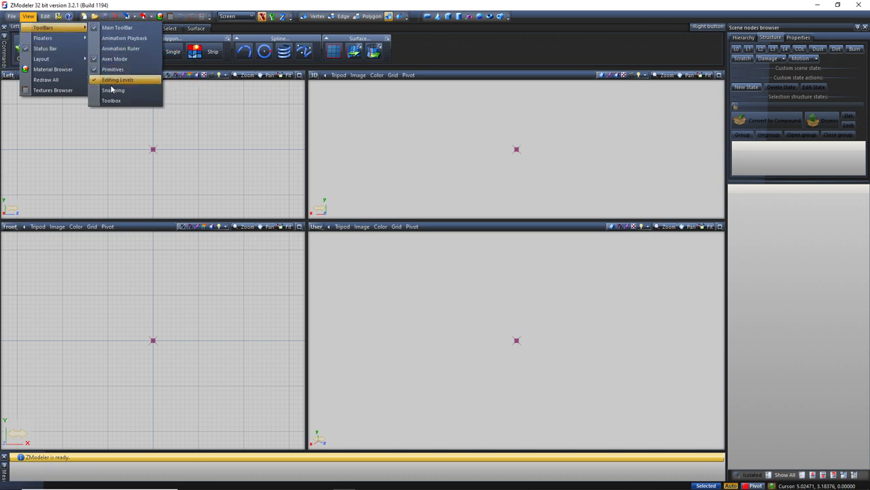
click(125, 102)
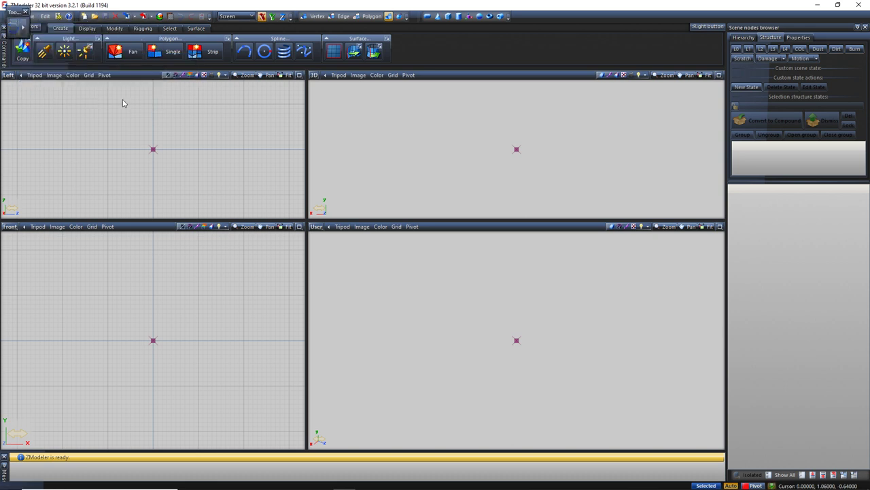
drag(13, 11, 59, 71)
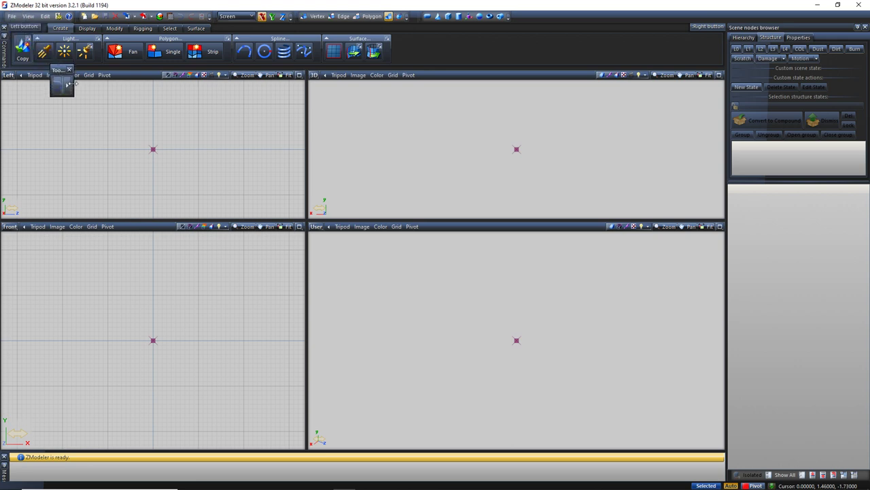
drag(72, 83, 728, 113)
drag(639, 69, 602, 76)
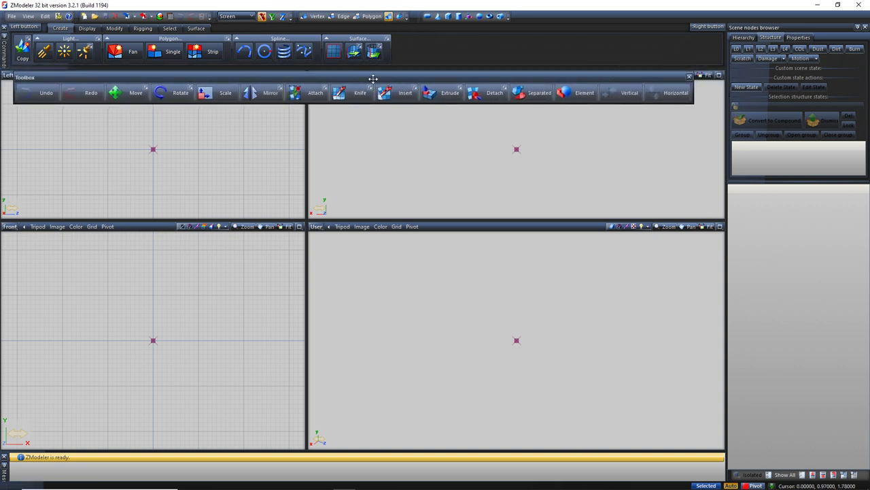
- Move the floating Toolbox lower over the upper viewports and close it
drag(373, 79, 375, 84)
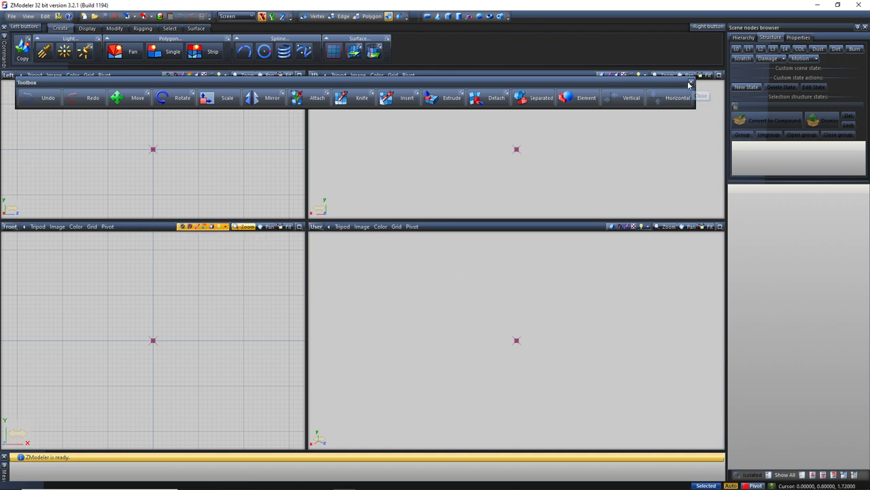
drag(578, 83, 506, 105)
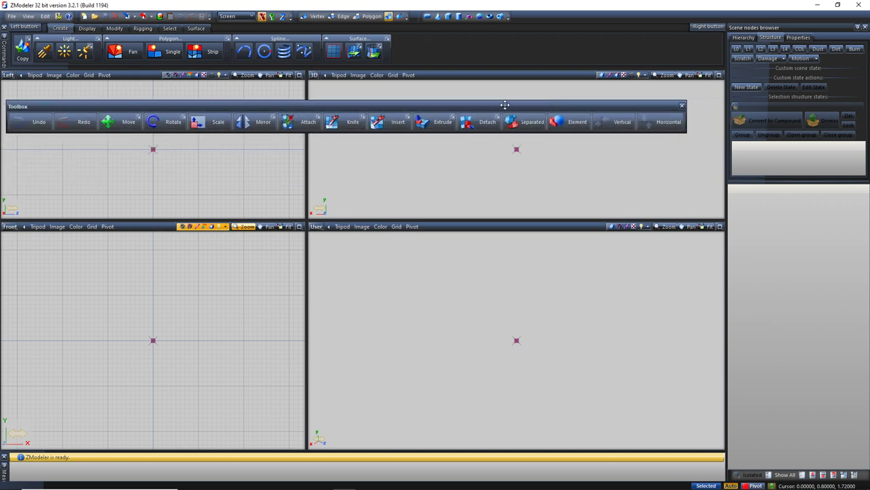
click(680, 107)
click(400, 92)
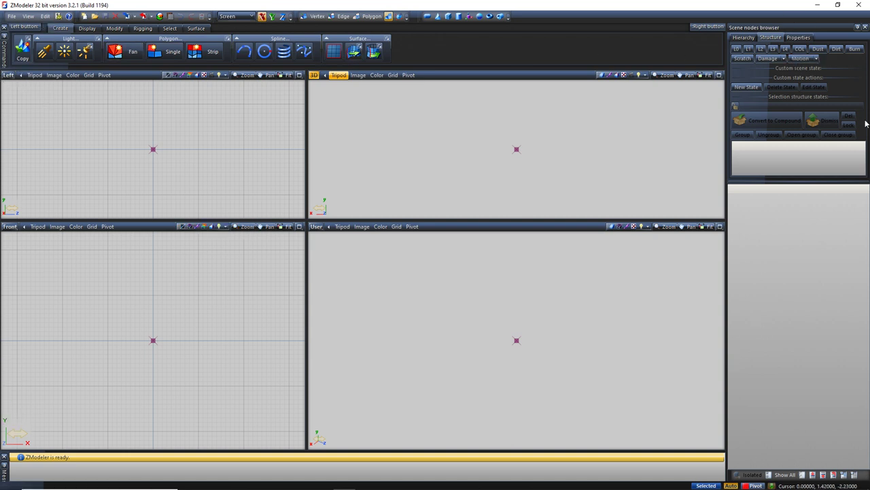
- Enlarge the upper section of the Scene nodes browser by lowering its divider
drag(814, 183, 814, 266)
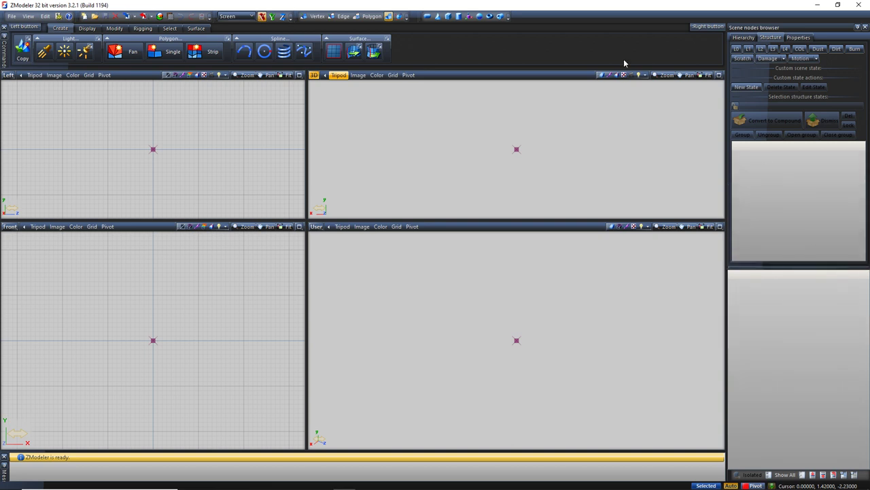
- Examine which floaters can be shown or hidden, including the Commands Bar, without changing any of them
click(29, 17)
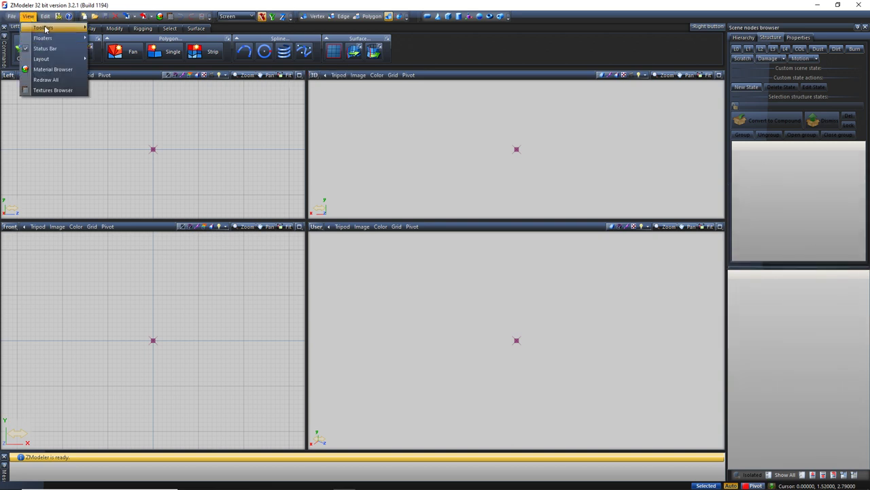
mouse_move(45, 29)
click(82, 24)
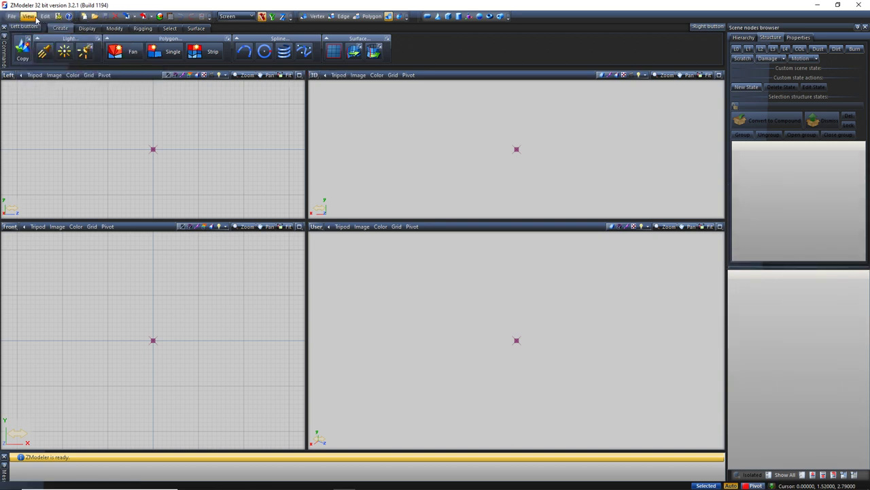
click(29, 16)
mouse_move(46, 39)
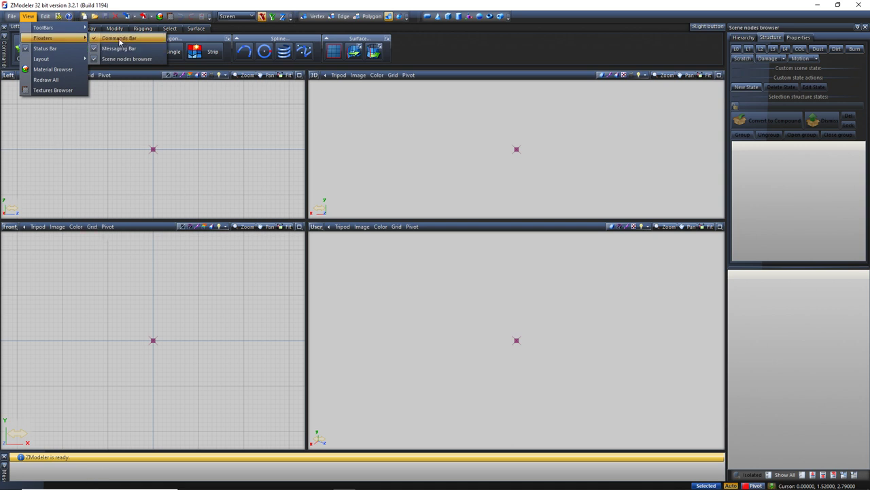
click(271, 34)
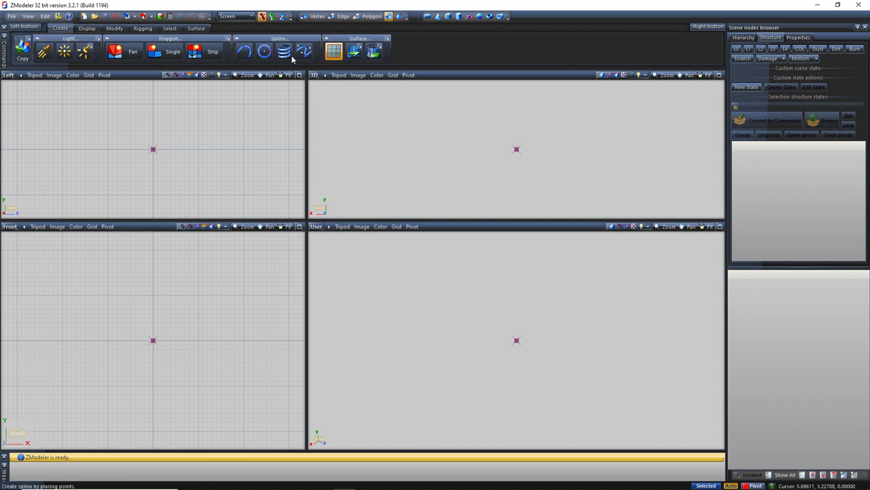
- Look through the Display and Modify command sets and return to the Create commands
click(89, 28)
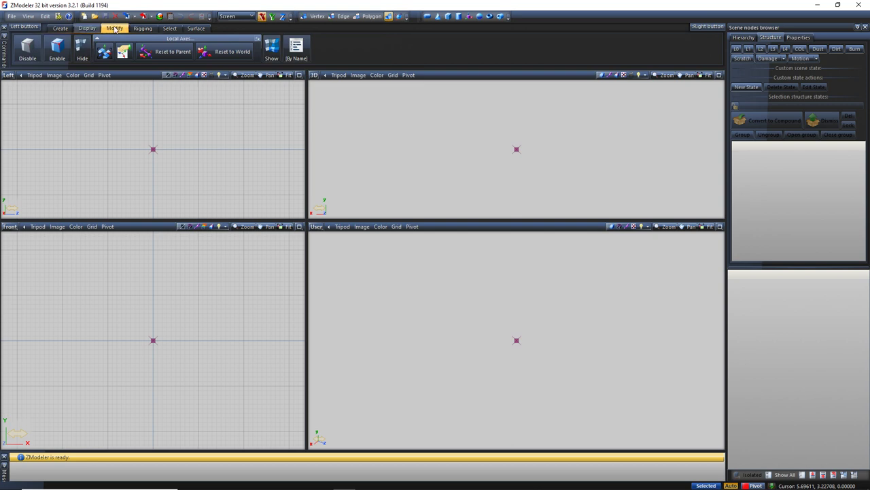
click(114, 28)
click(67, 29)
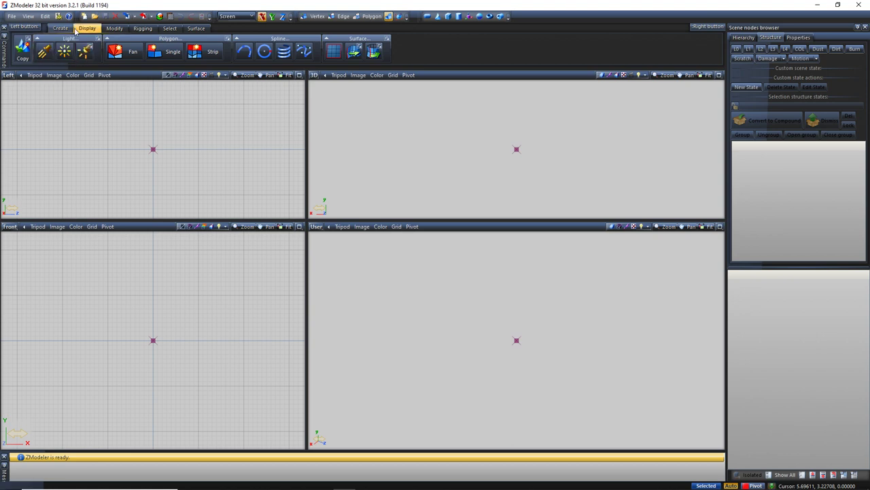
- Collapse the Light command group and expand it again
click(37, 38)
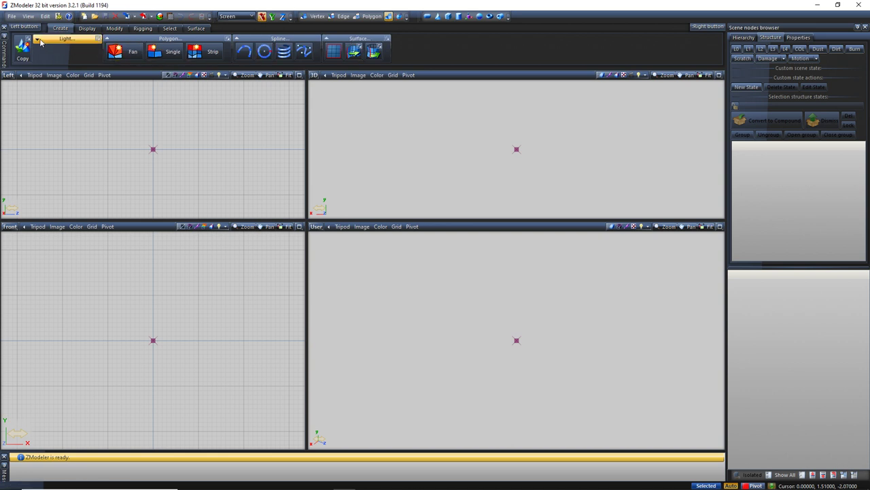
click(94, 38)
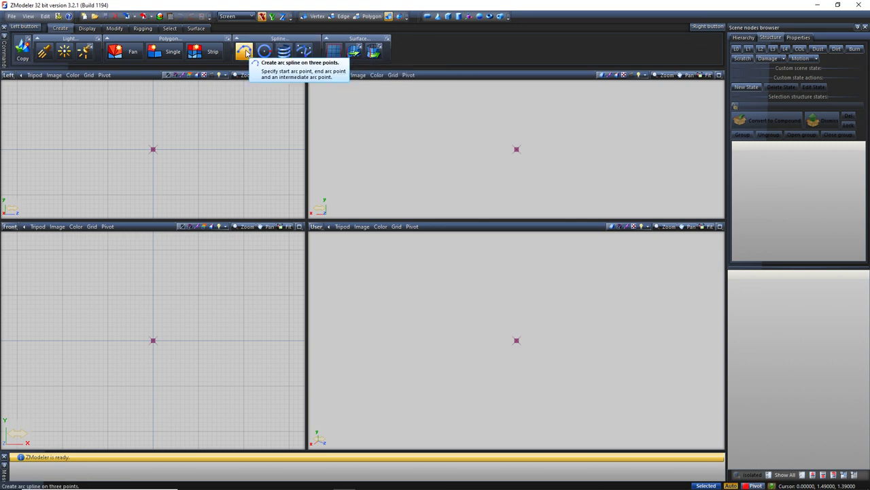
- Bring up the Display commands and examine the local axes command that centers axes to an object
click(88, 28)
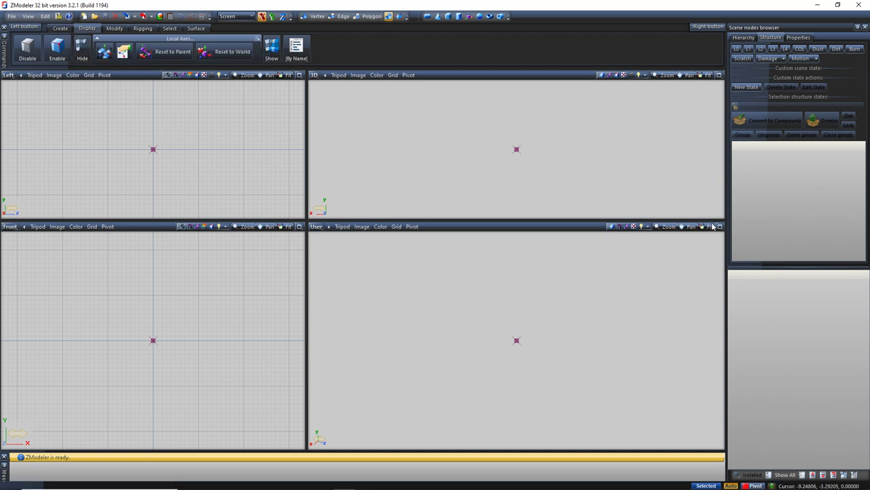
click(107, 52)
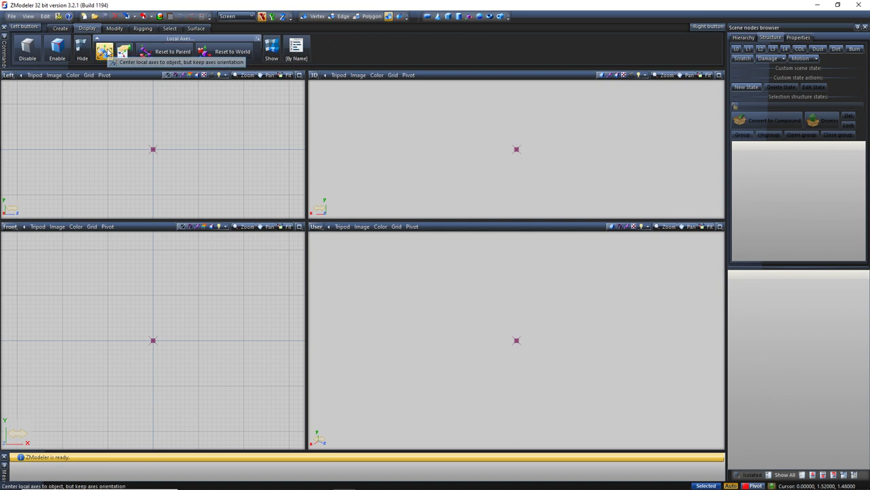
click(106, 51)
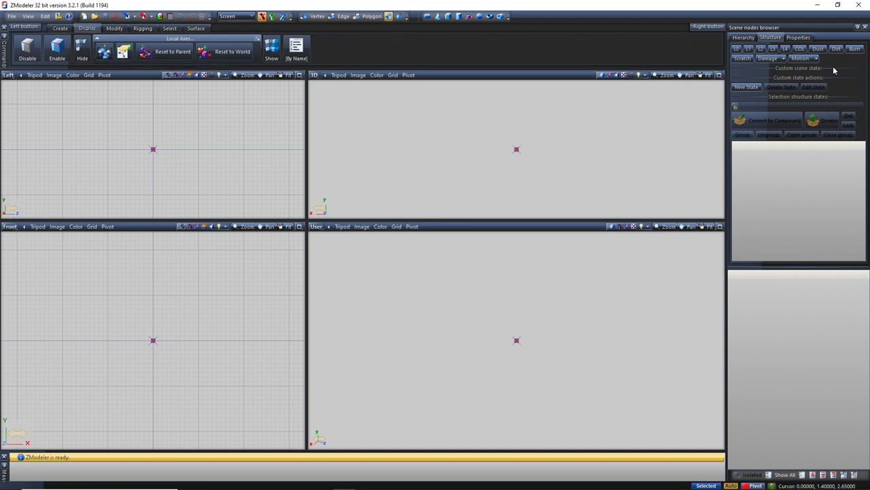
- Create a box about 0.59 by 0.72 by 0.89 above the horizontal axis in the Left view, accepting the default options
click(448, 16)
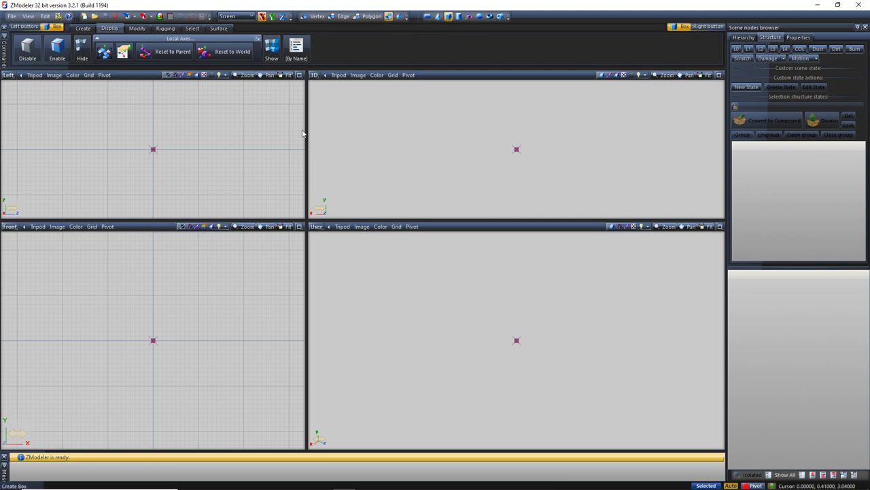
drag(220, 154, 195, 115)
key(Tab)
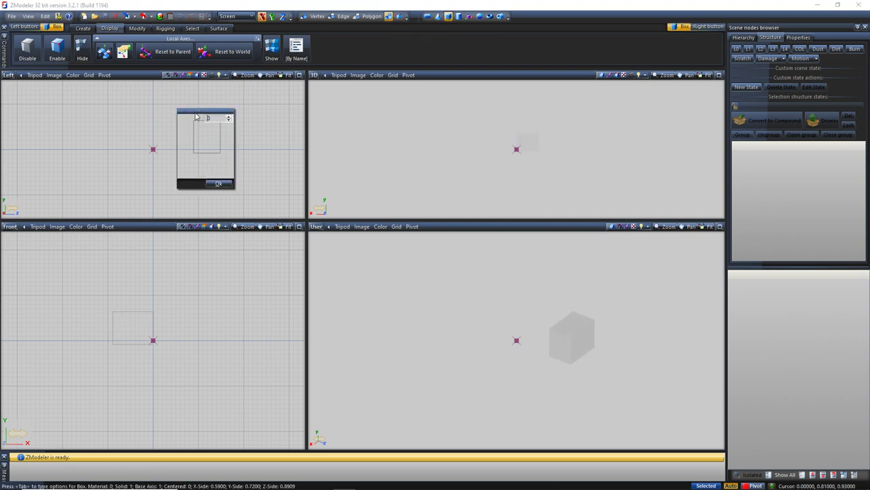
click(230, 182)
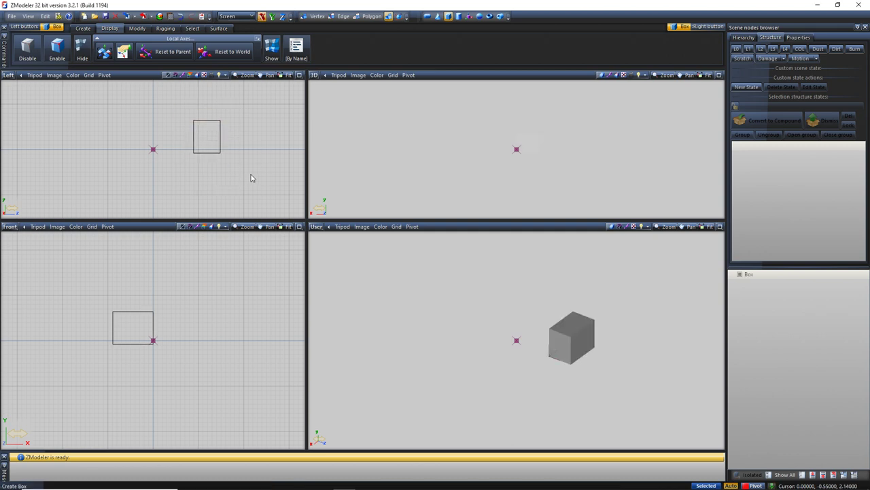
click(558, 352)
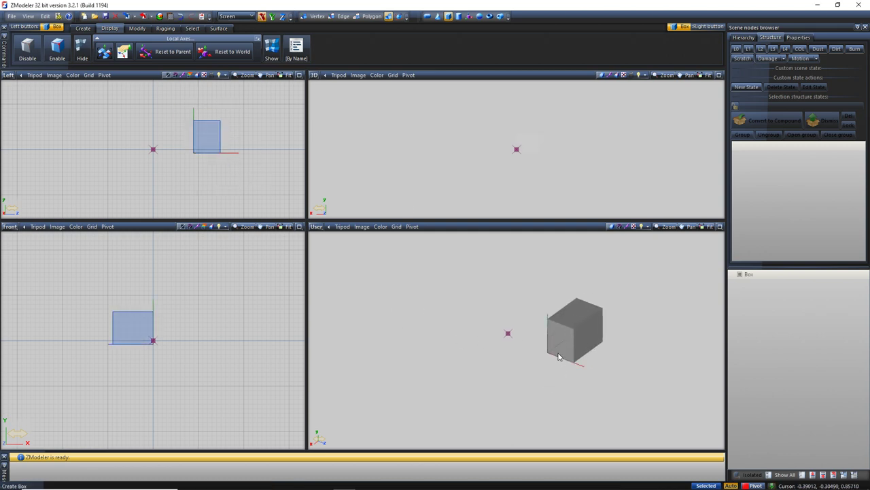
scroll(559, 348, up, 2)
click(159, 262)
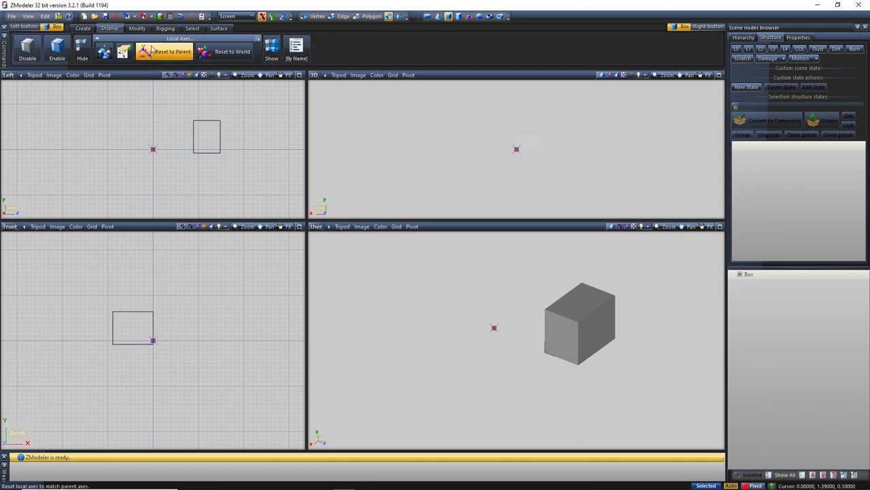
- Center the box's local axes to the object
click(105, 51)
click(578, 319)
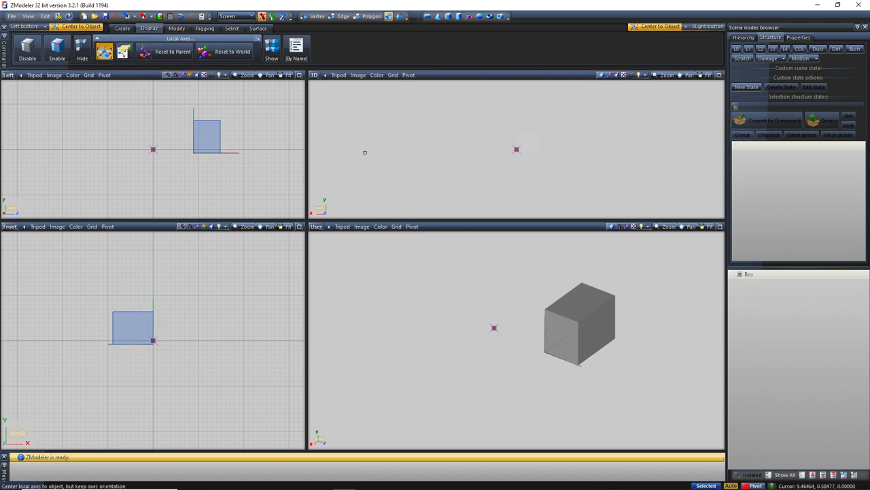
click(209, 126)
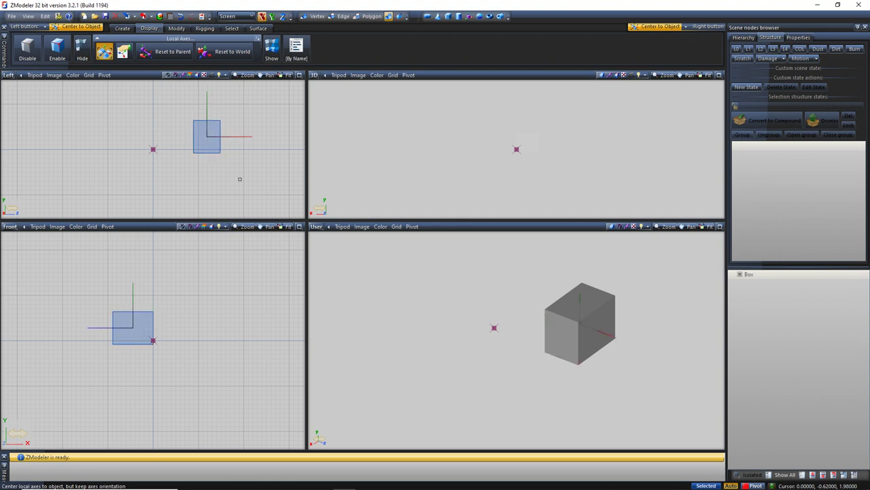
click(602, 306)
click(602, 306)
click(623, 303)
click(585, 322)
scroll(585, 322, up, 3)
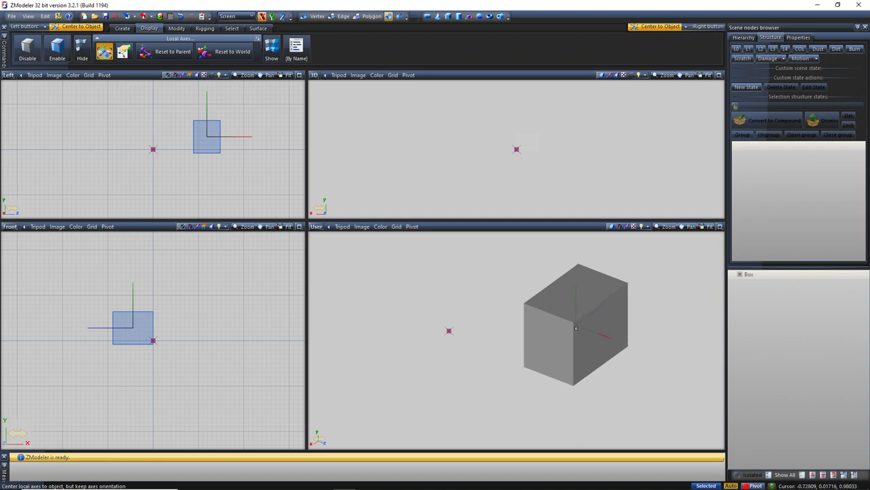
- Glance at the Modify commands, return to the Display commands, and examine the box's centered local axes in the User and Front views
click(176, 27)
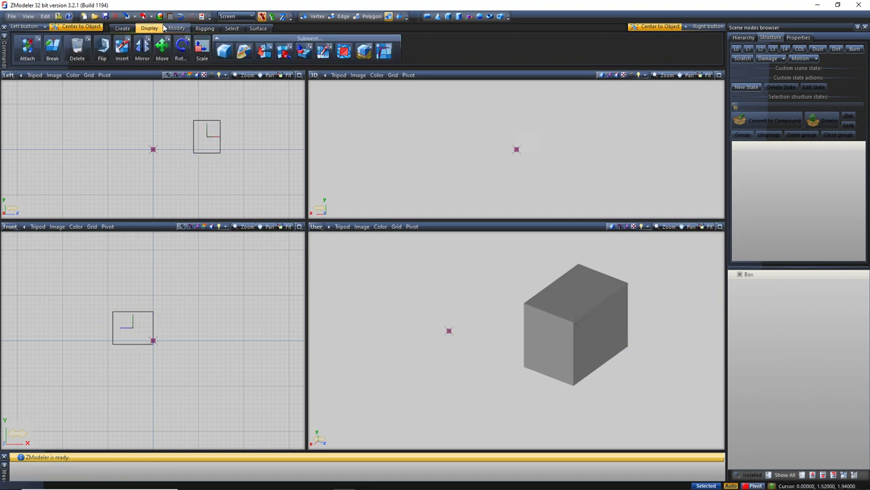
click(149, 28)
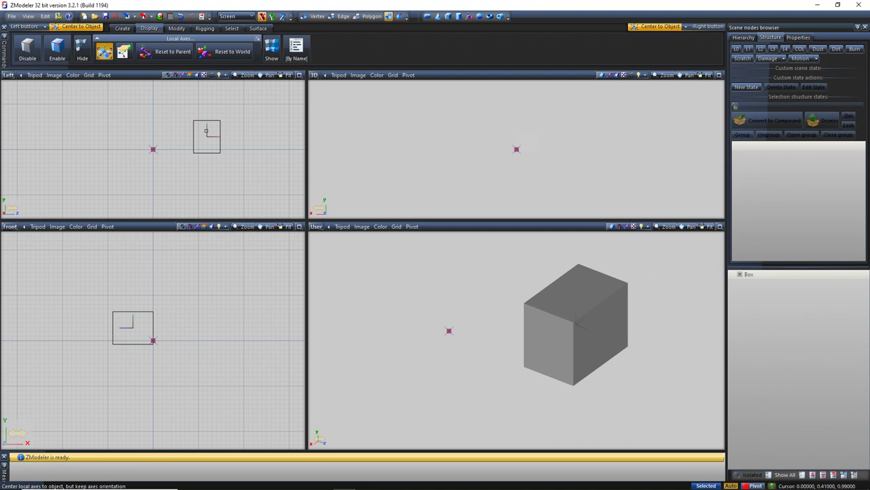
click(600, 333)
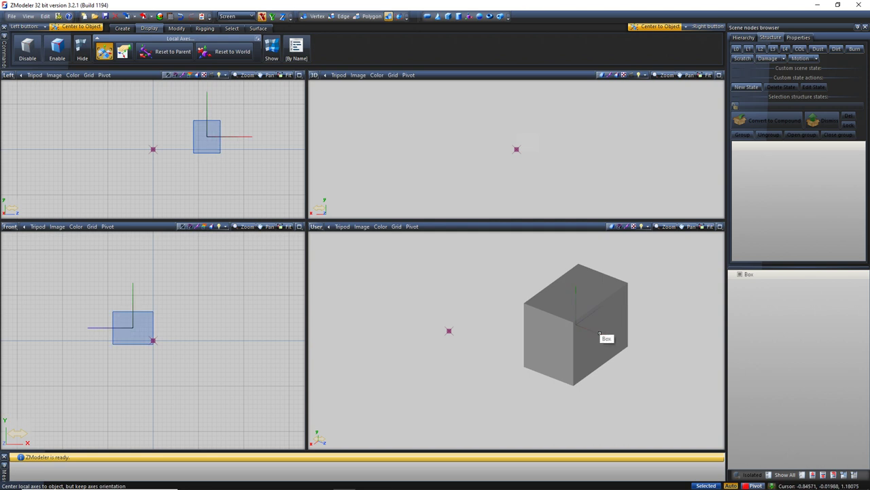
click(115, 109)
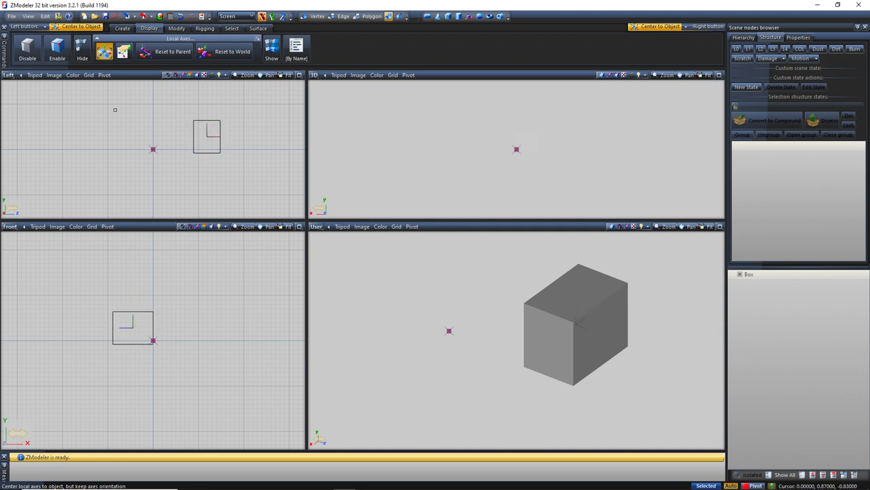
click(104, 52)
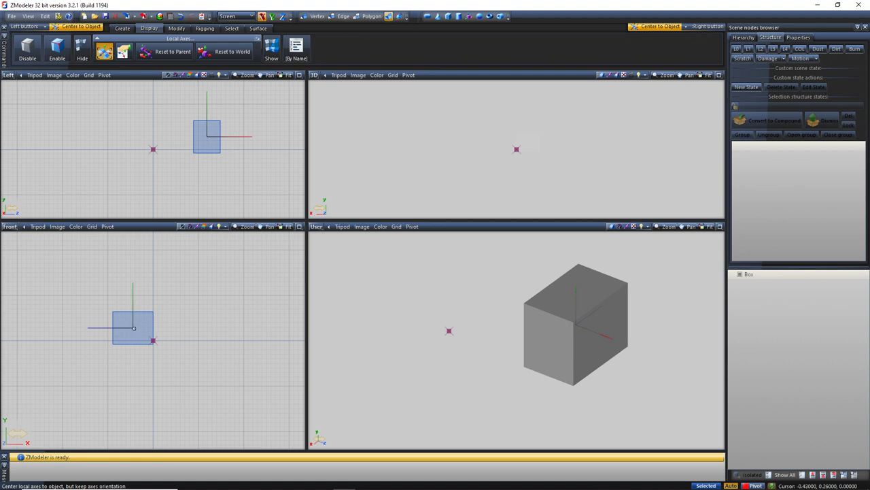
scroll(119, 331, up, 5)
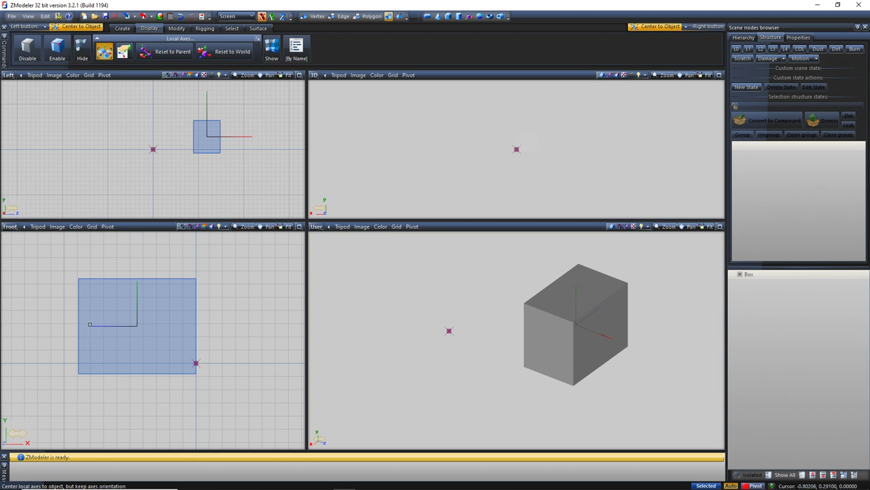
scroll(152, 324, down, 6)
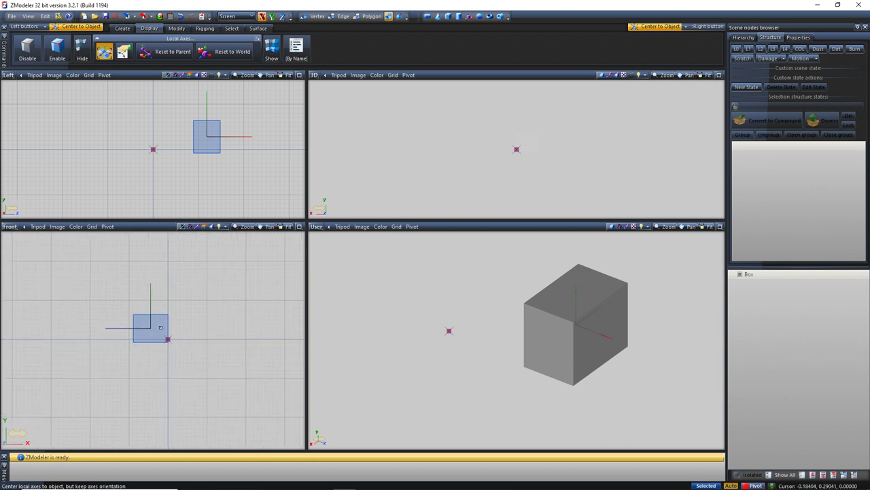
click(174, 296)
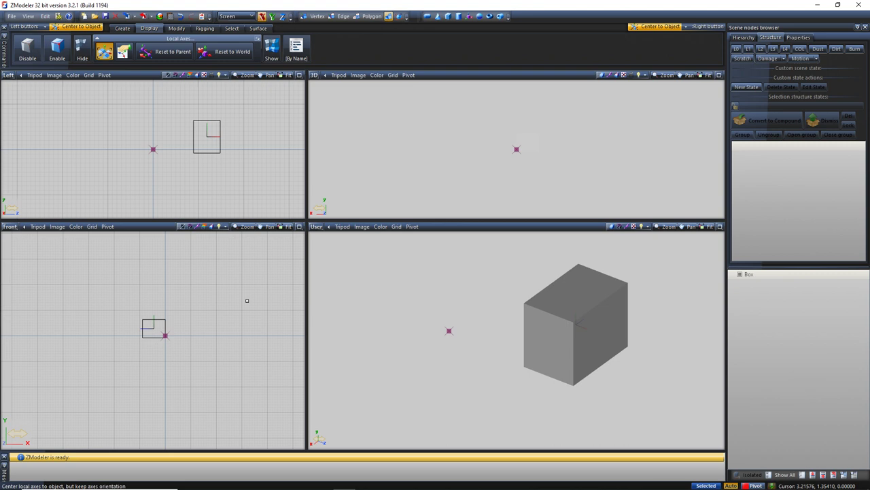
scroll(247, 300, up, 1)
middle_drag(242, 297, 206, 322)
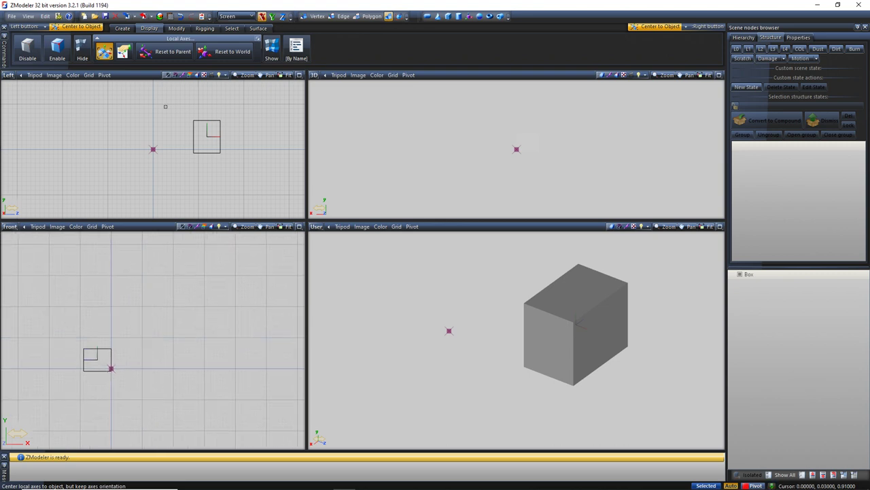
scroll(97, 348, up, 4)
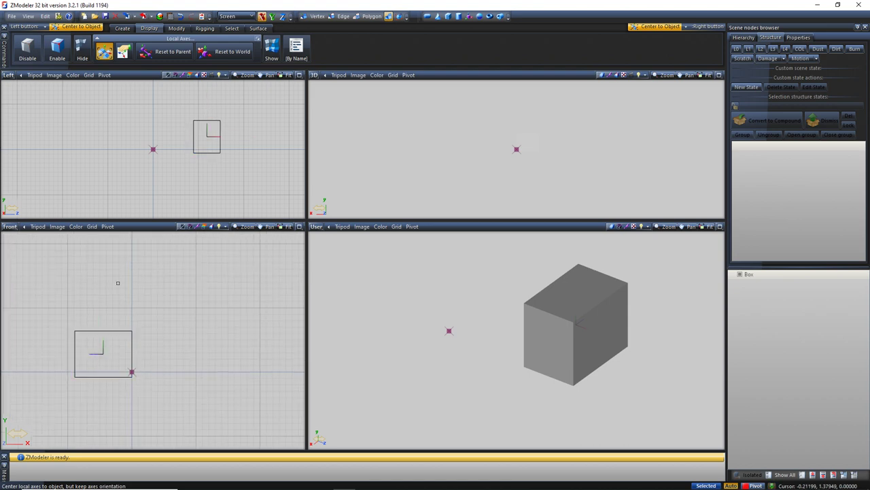
scroll(119, 284, down, 4)
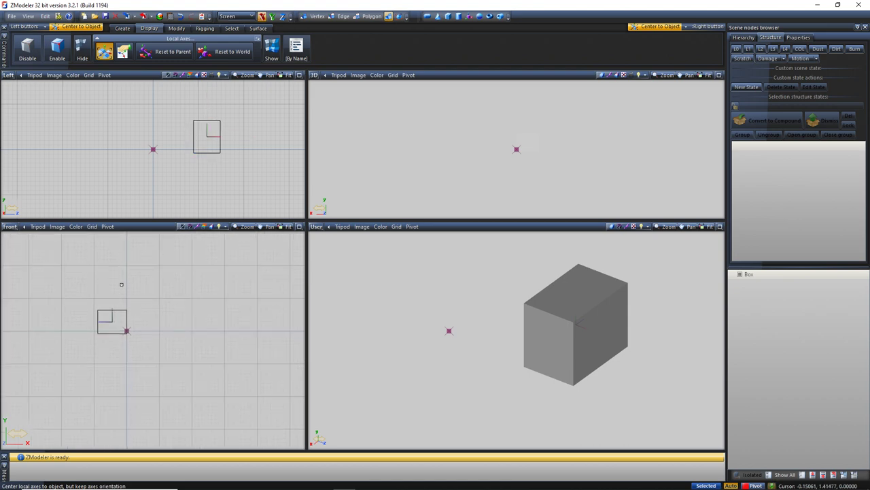
scroll(121, 285, up, 2)
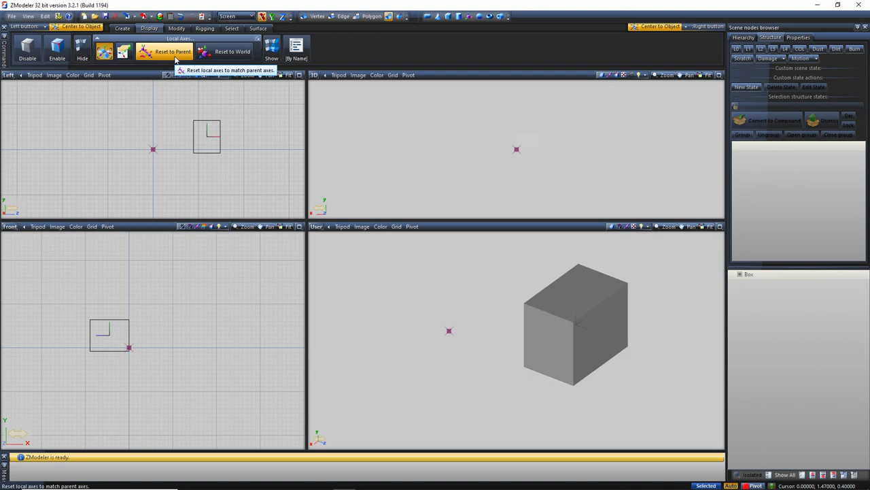
- Examine the Reset to World local axes command and the User view's pivot options
click(223, 54)
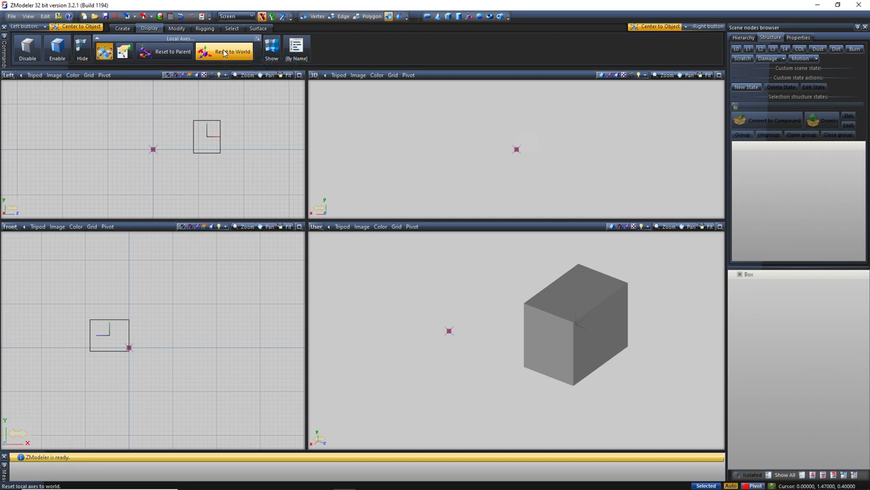
click(223, 54)
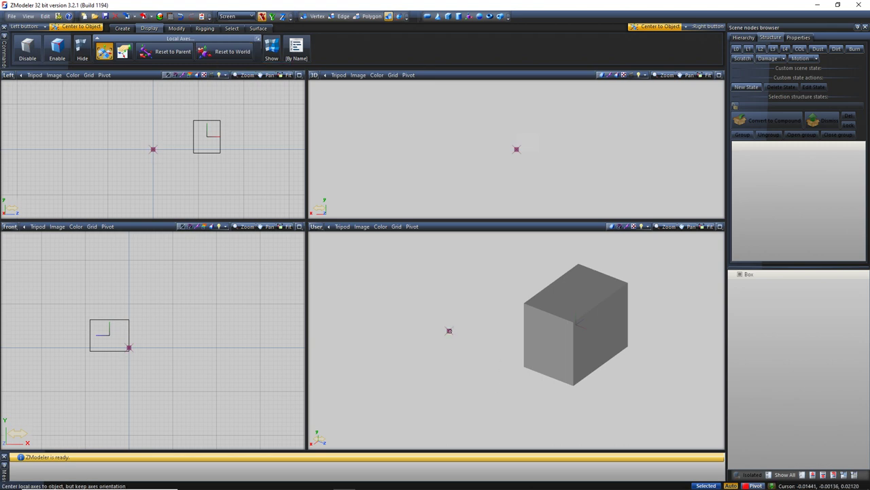
click(414, 228)
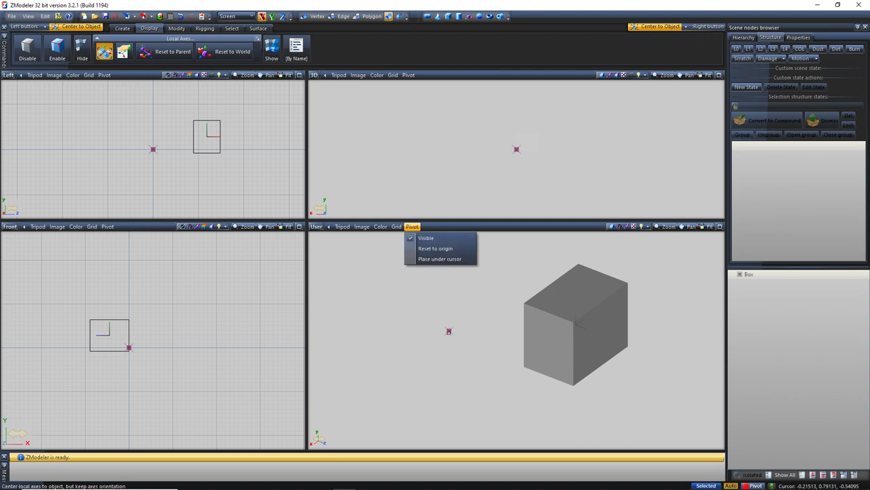
click(425, 238)
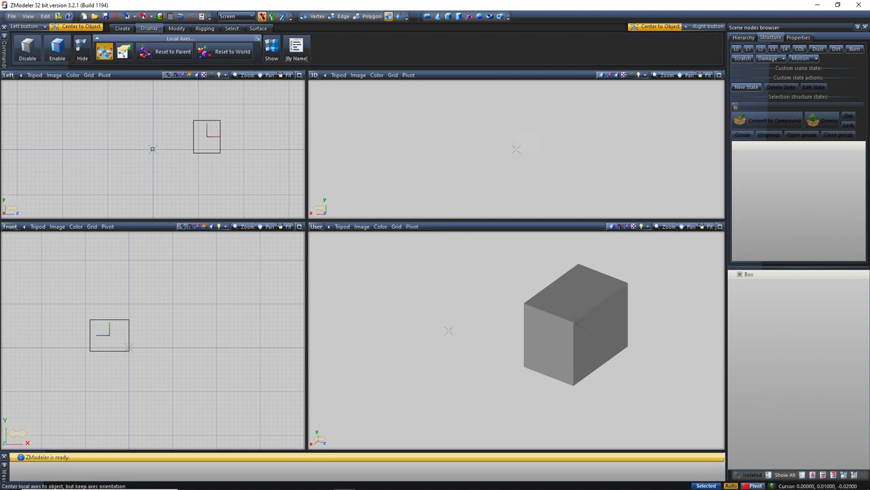
- Move the pivot to several spots around the box in the Left view and reset it to the origin
click(221, 150)
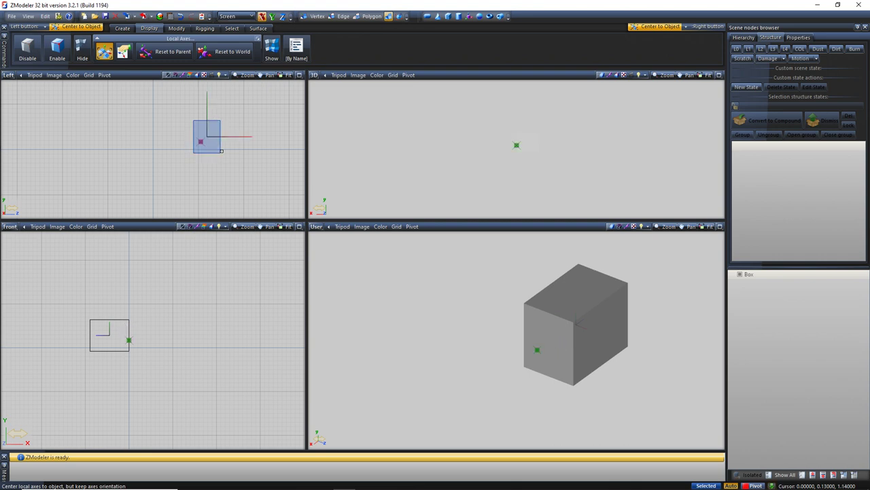
click(206, 142)
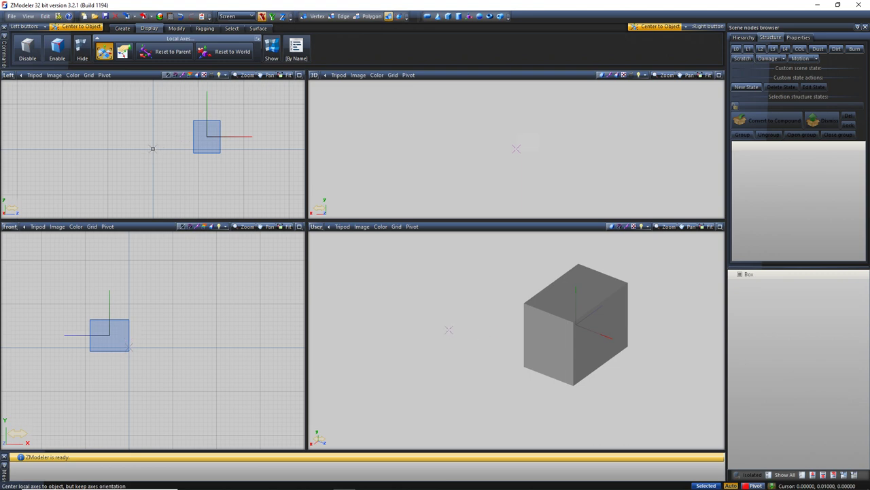
click(153, 148)
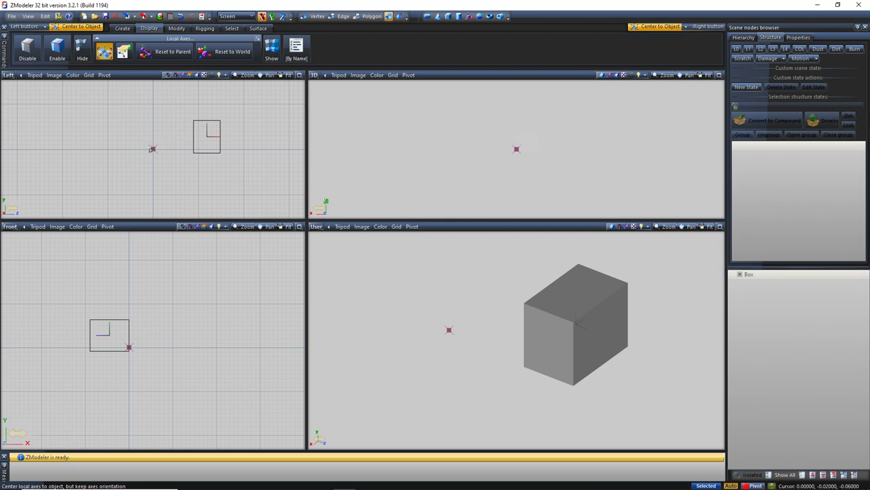
click(176, 112)
click(176, 113)
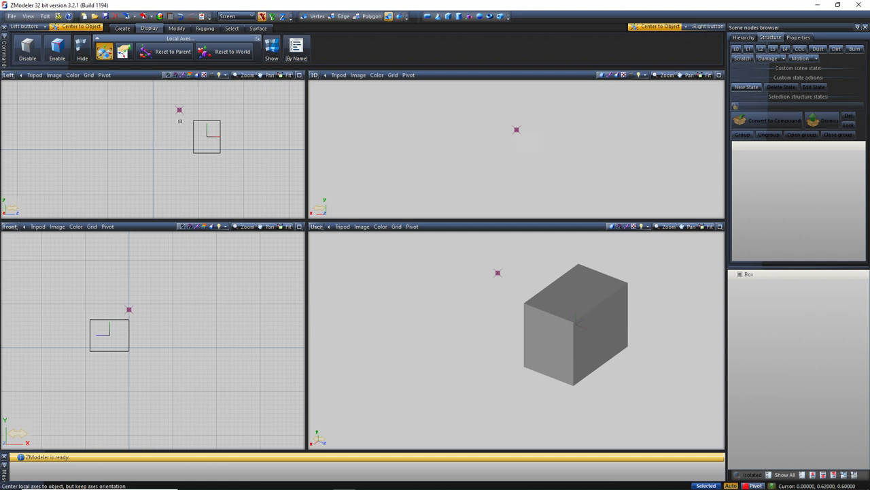
click(104, 76)
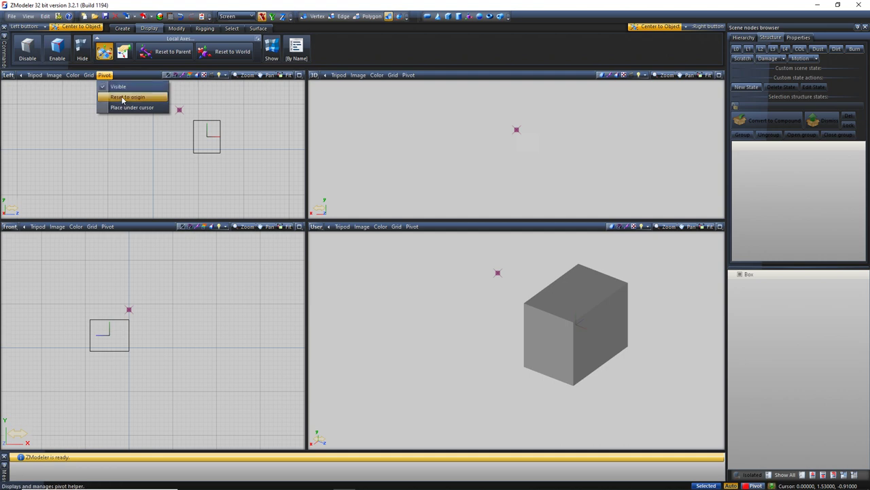
click(122, 98)
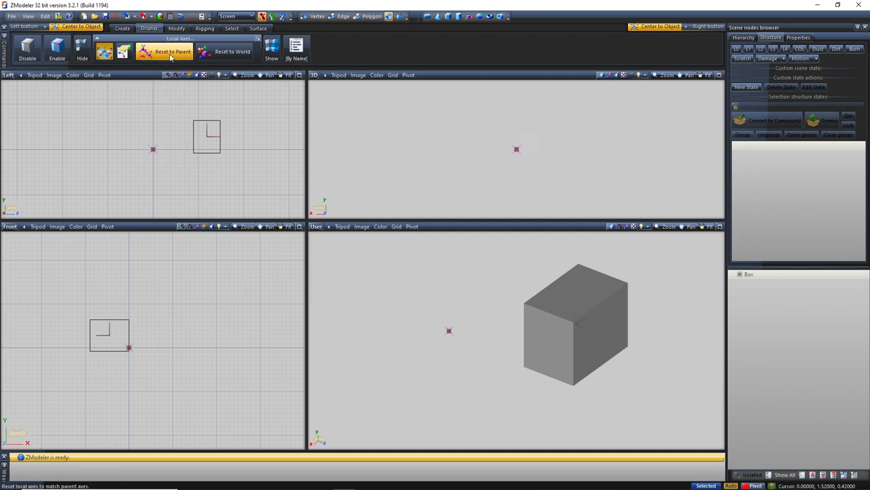
- Reset the box's local axes to the world and apply Reset to Parent to the box
click(219, 55)
click(219, 54)
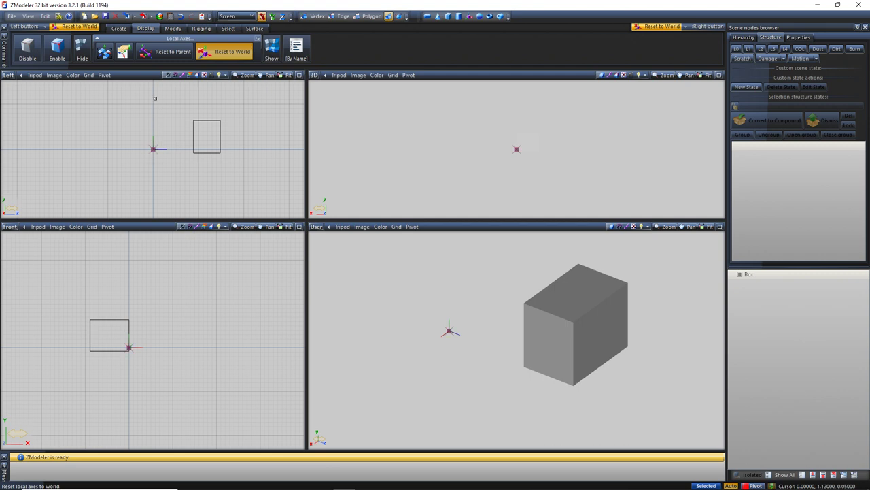
click(178, 53)
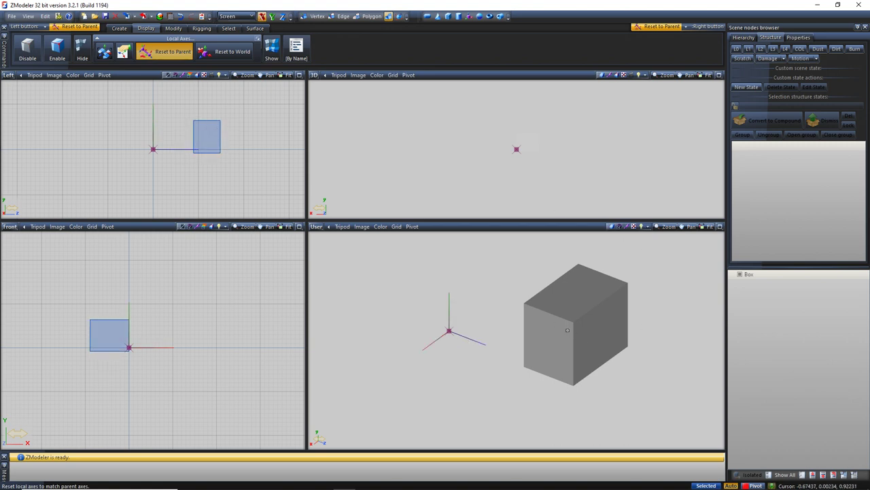
- Create a copy of the box with the Copy command
click(173, 29)
click(119, 28)
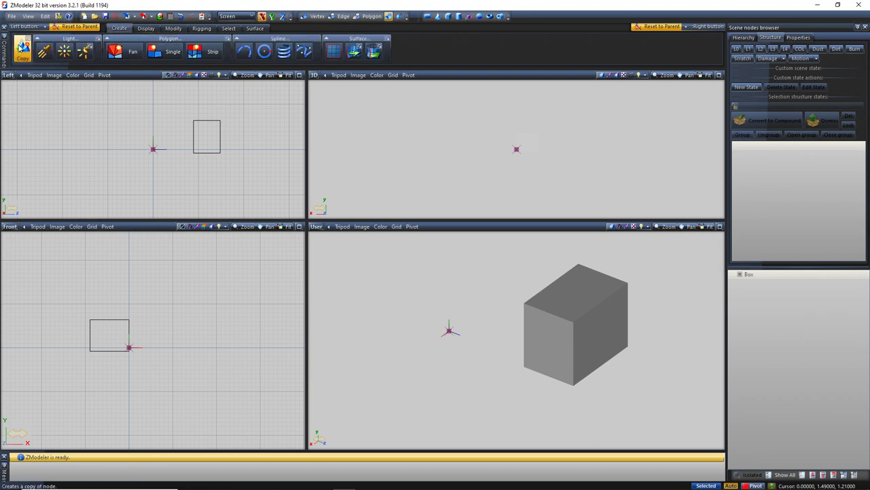
click(24, 48)
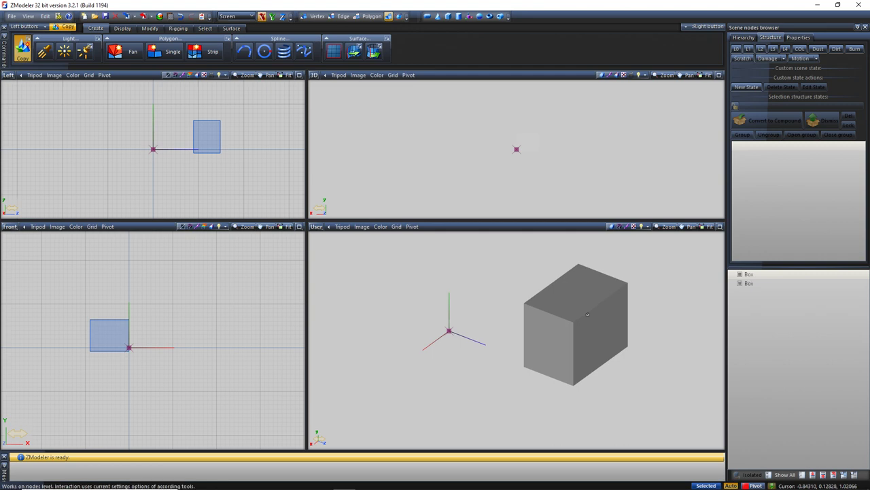
- Move one of the two overlapping boxes horizontally away from the other in the Left view
click(150, 28)
click(162, 48)
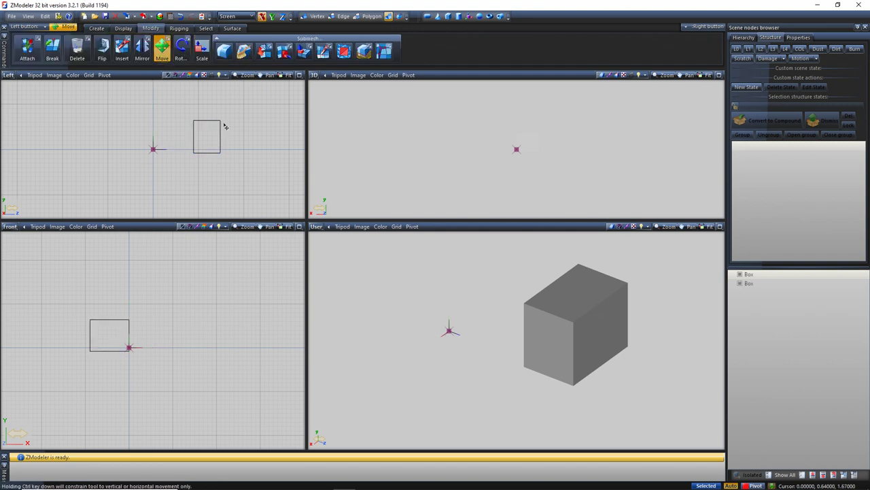
drag(207, 139, 282, 136)
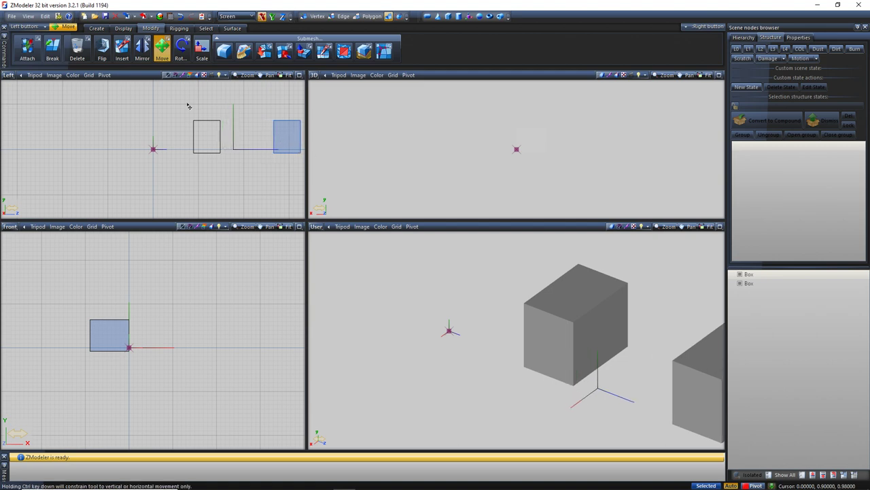
click(203, 130)
click(204, 102)
- Activate Reset to Parent and make the second box a child of the first in the scene nodes list
click(123, 28)
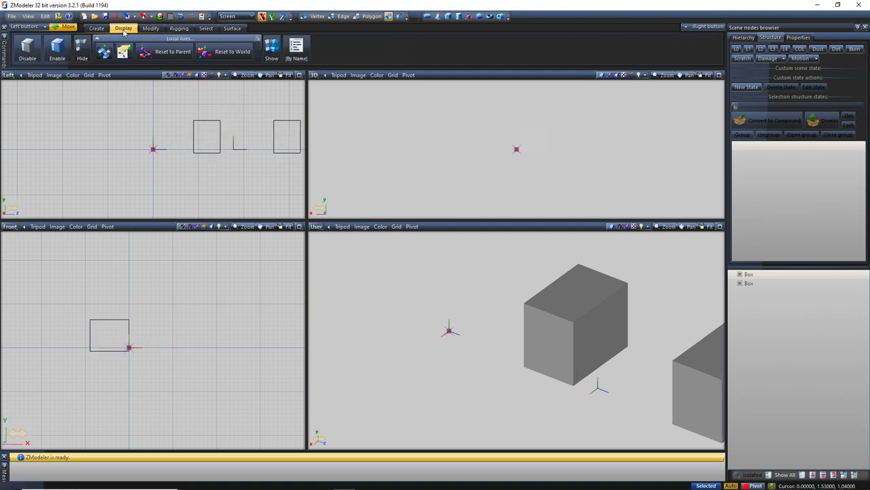
click(165, 52)
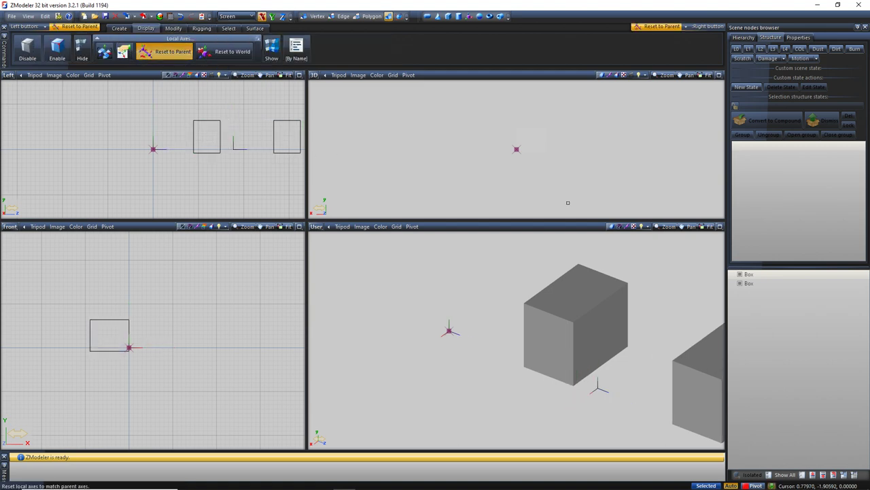
click(749, 274)
click(691, 279)
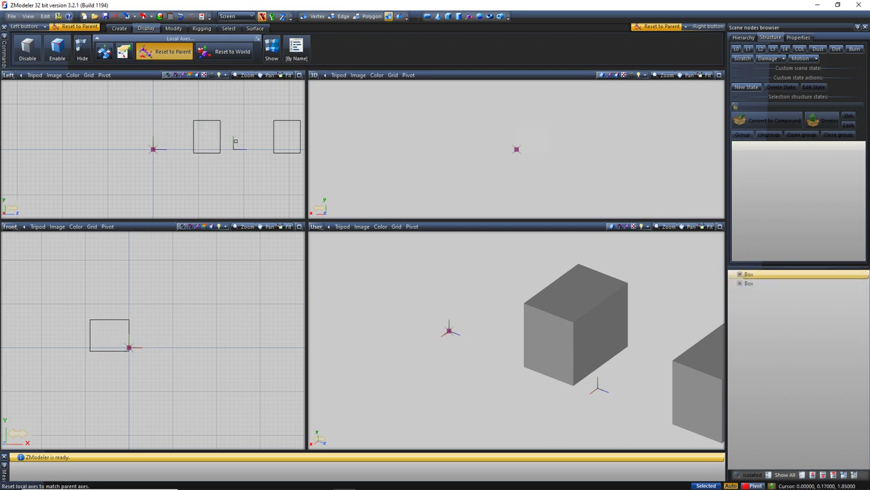
click(769, 284)
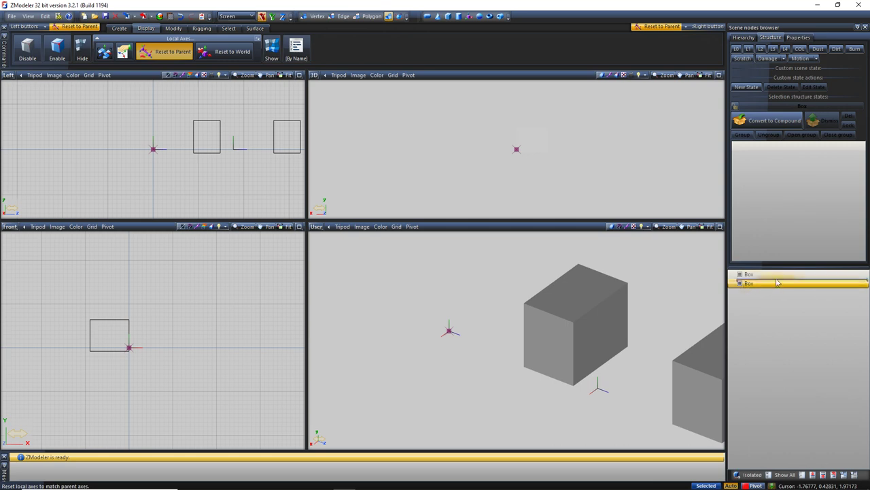
ctrl+click(779, 275)
drag(780, 283, 775, 275)
click(767, 286)
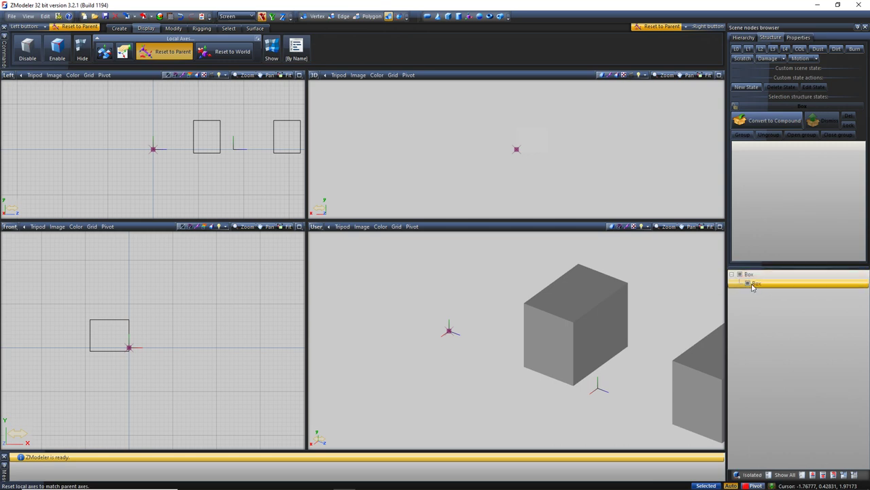
- Toggle the parent box's visibility to identify which box in the views is the parent
click(750, 283)
click(748, 284)
click(741, 275)
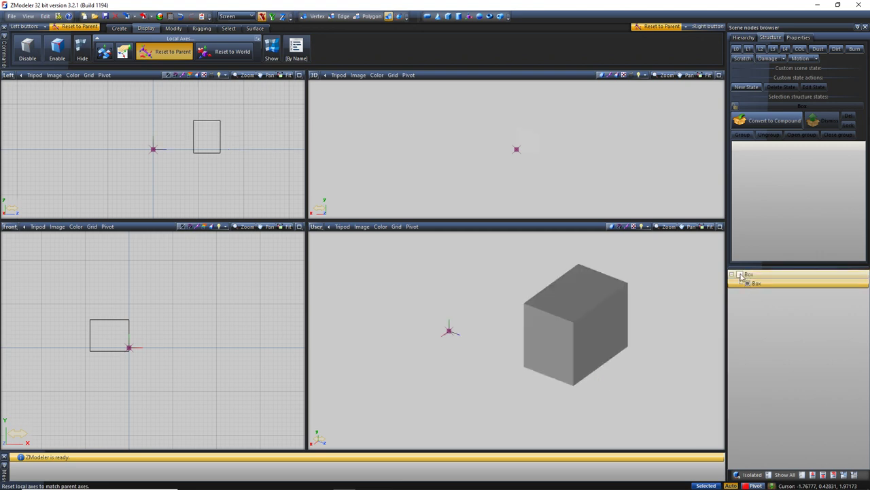
click(740, 274)
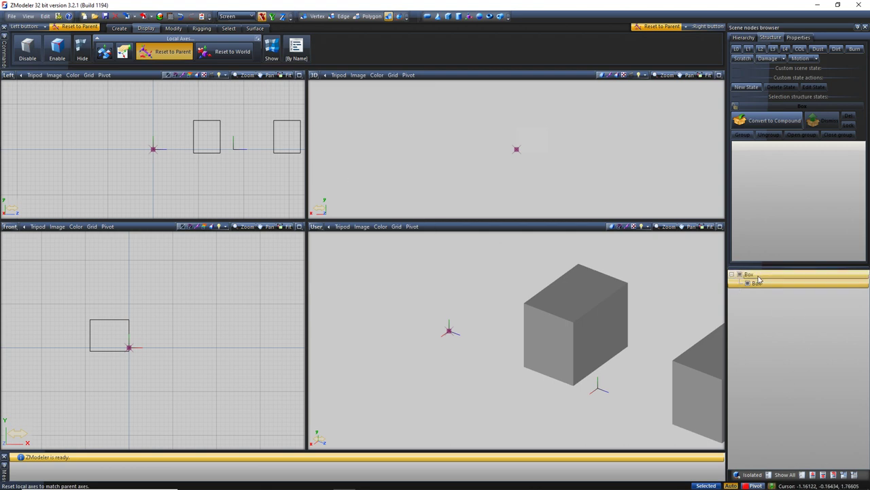
click(740, 274)
click(741, 275)
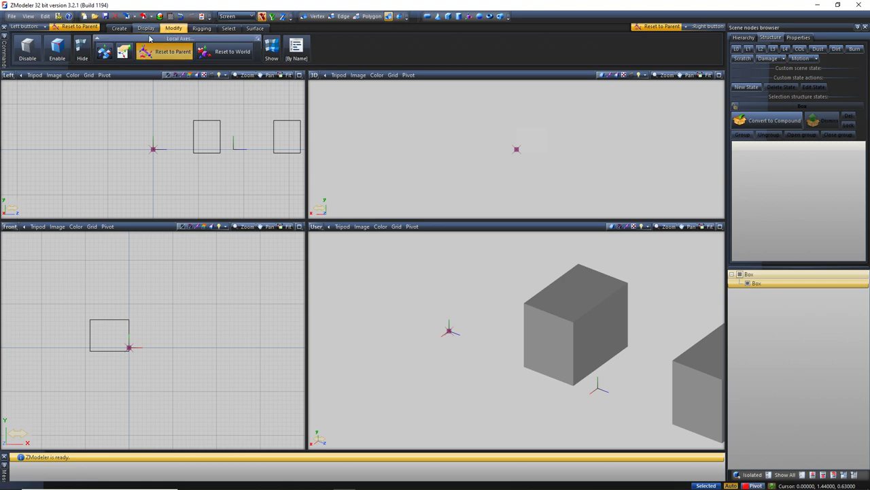
- Center the child box's local axes to the object and move the box upward in the Left view with the Y axis enabled
click(104, 52)
click(199, 138)
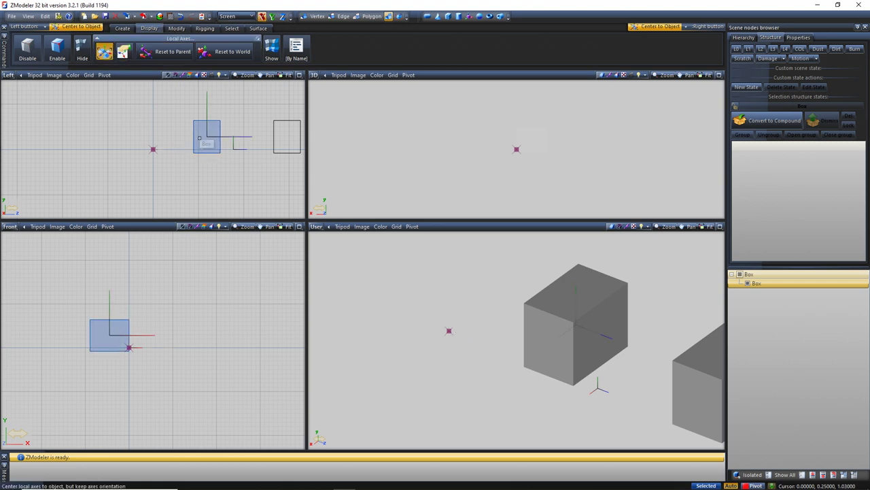
click(185, 27)
click(161, 48)
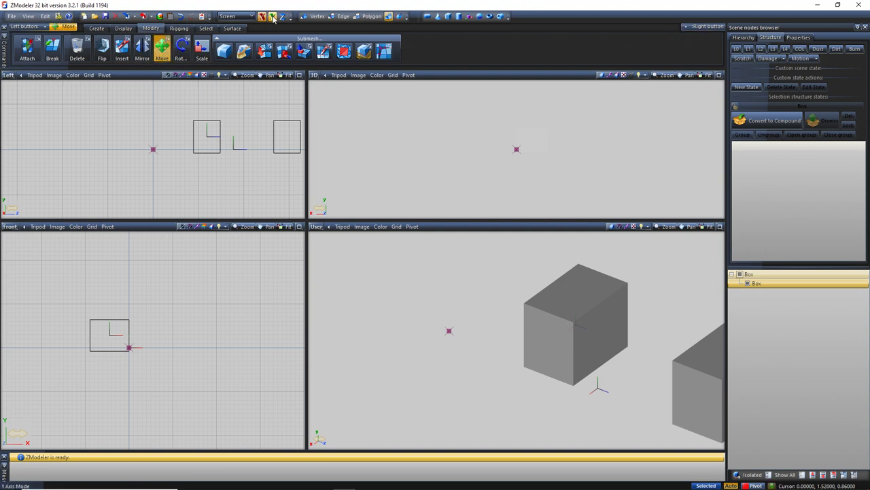
drag(229, 141, 216, 97)
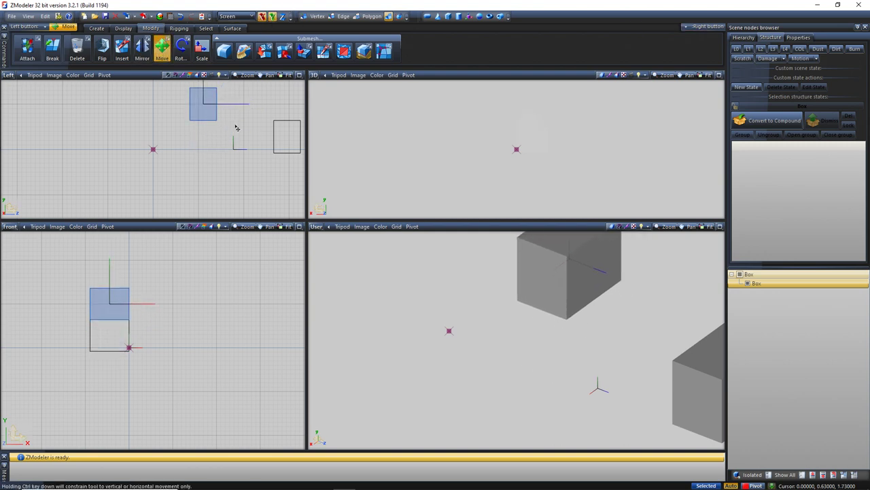
- Examine both boxes and their local axes in the views, toggling visibility to tell the parent from the child
mouse_move(236, 127)
middle_down()
mouse_move(167, 167)
mouse_move(145, 146)
middle_up()
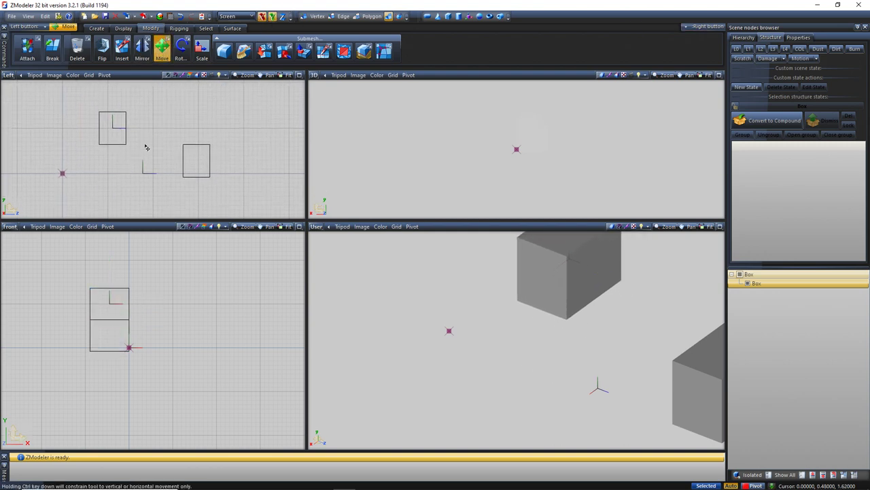
mouse_move(226, 109)
middle_down()
mouse_move(277, 140)
mouse_move(197, 121)
mouse_move(173, 156)
mouse_move(175, 132)
middle_up()
scroll(547, 320, down, 4)
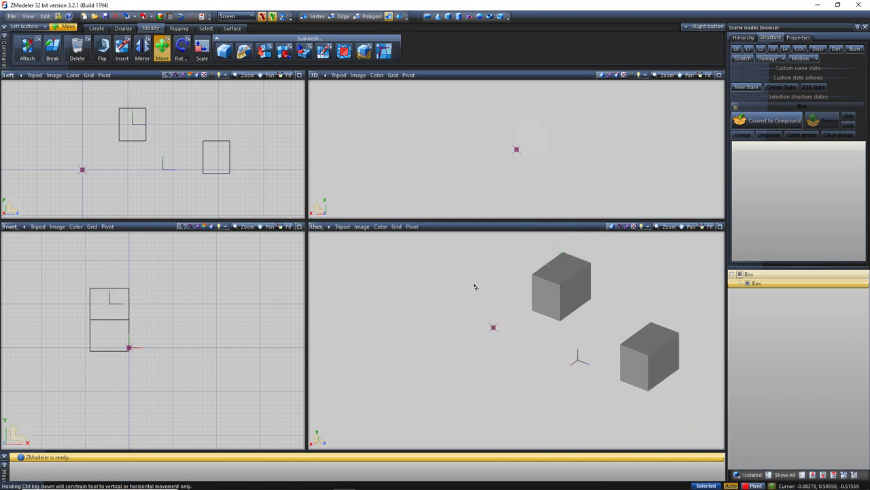
middle_drag(475, 169, 491, 178)
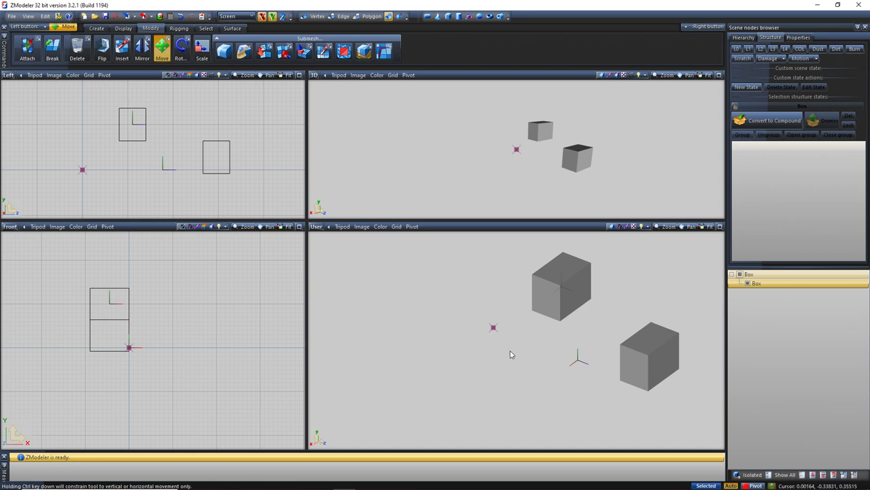
middle_drag(511, 354, 529, 335)
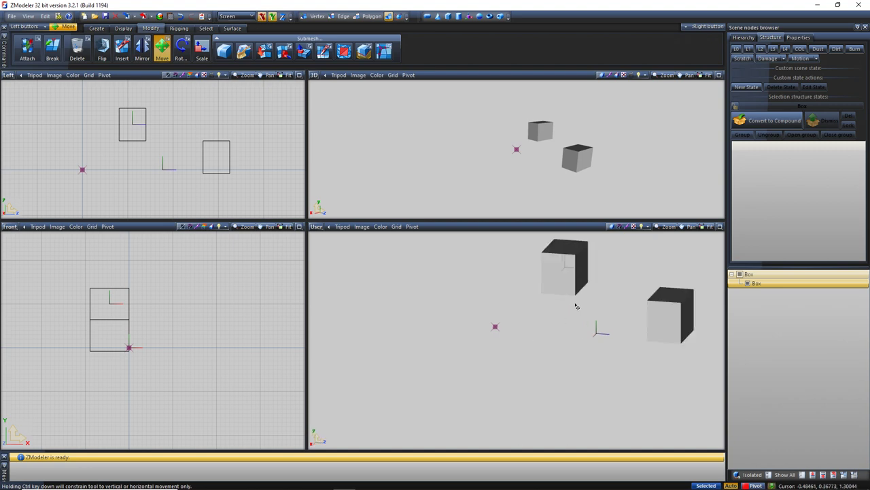
middle_drag(576, 306, 533, 335)
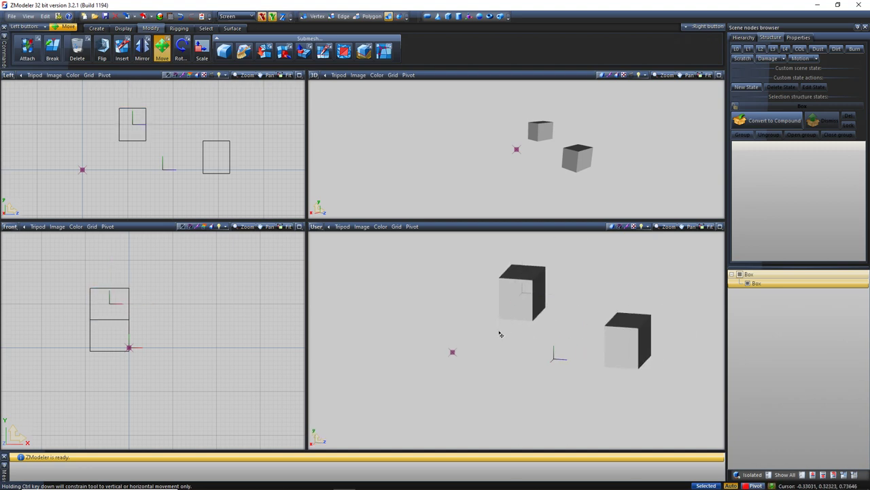
click(739, 274)
click(739, 274)
click(632, 340)
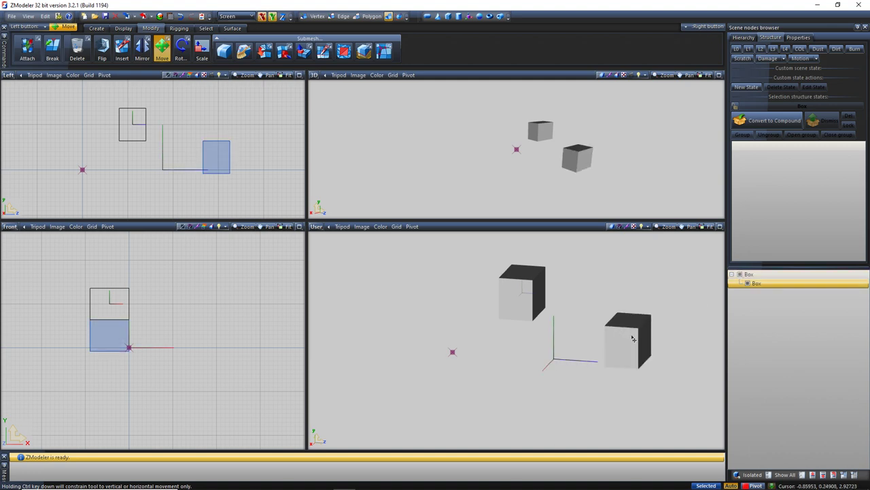
click(564, 364)
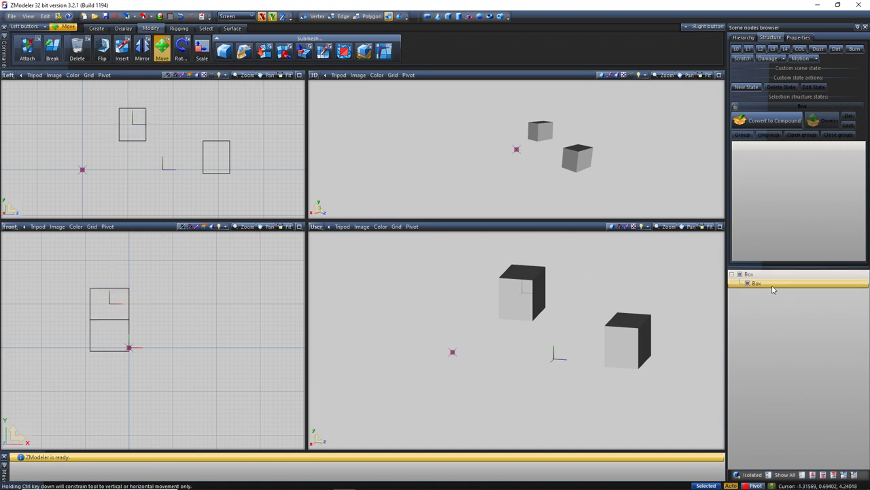
click(749, 283)
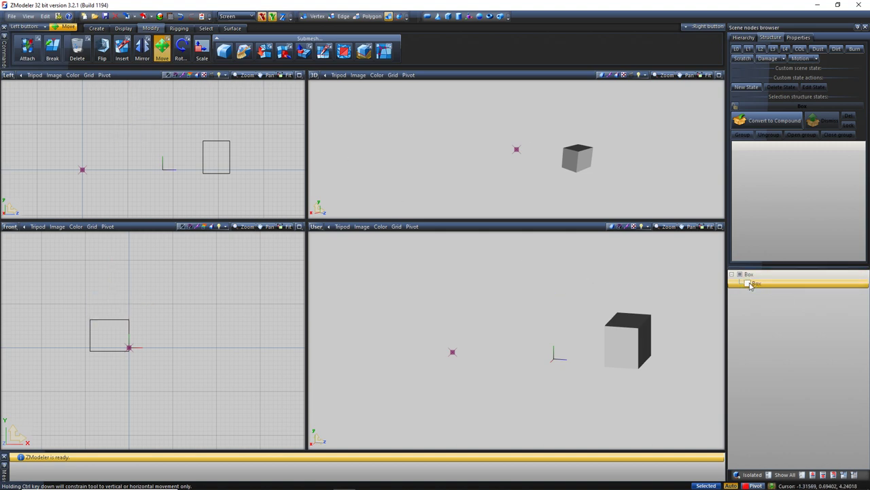
click(749, 283)
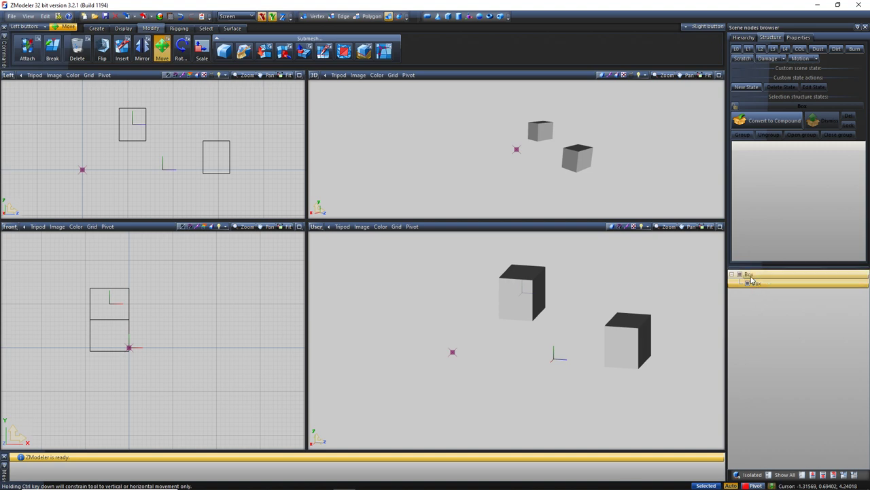
- Reset the child box's local axes to match its parent with Reset to Parent
click(123, 28)
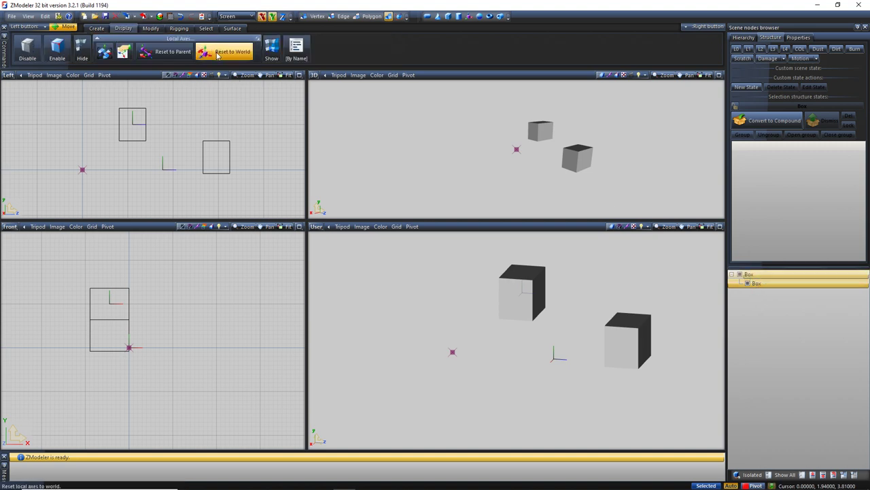
click(164, 52)
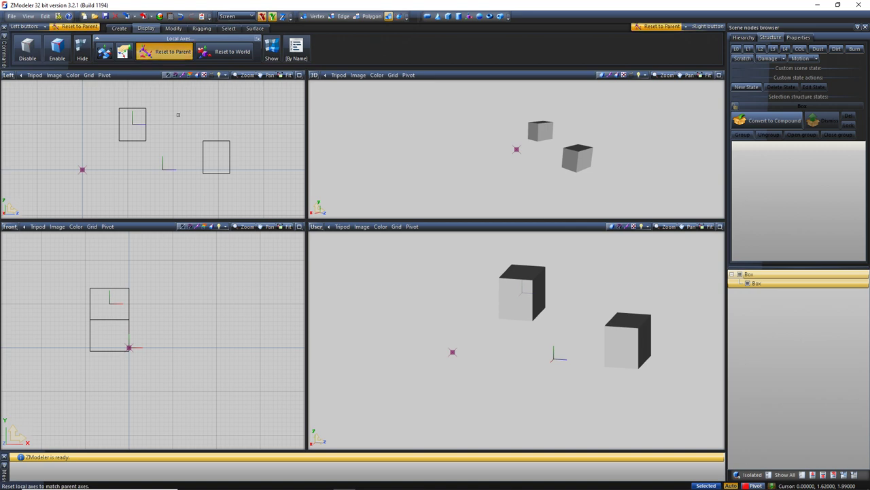
click(748, 283)
click(748, 283)
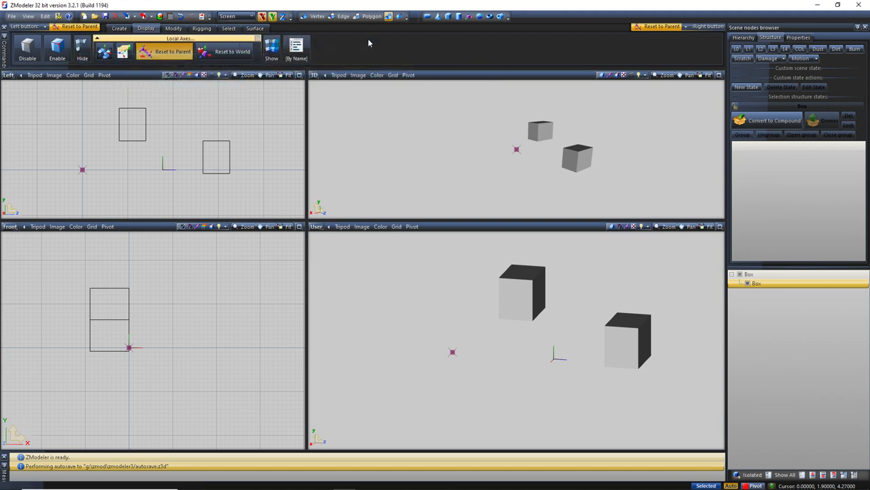
click(141, 39)
click(98, 42)
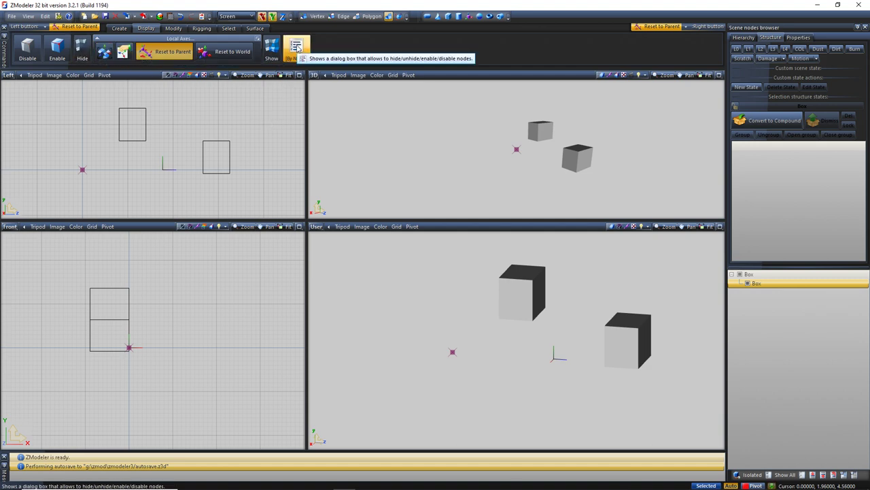
- Try hiding the parent box by name in the Modify Status of nodes dialog, and cancel the change
click(297, 47)
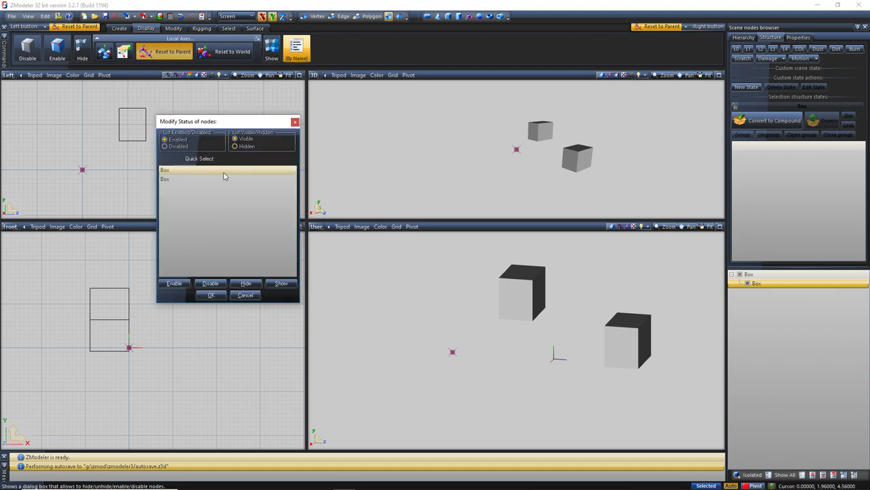
click(182, 171)
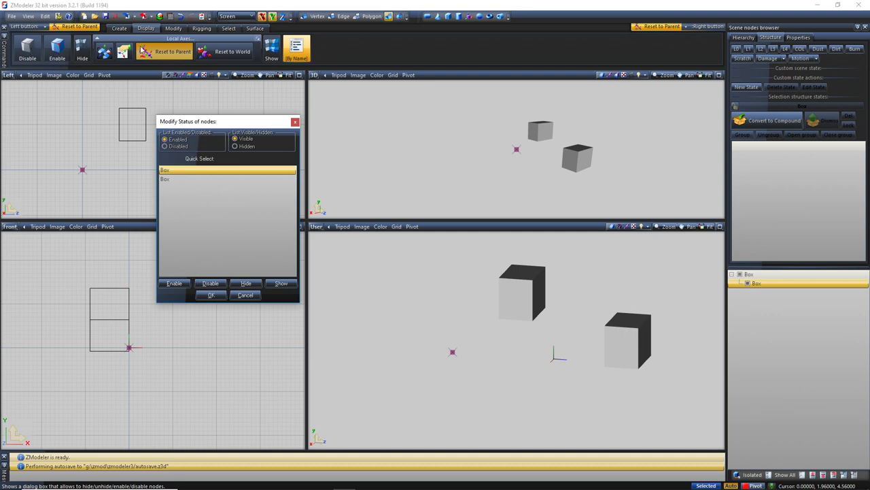
click(211, 284)
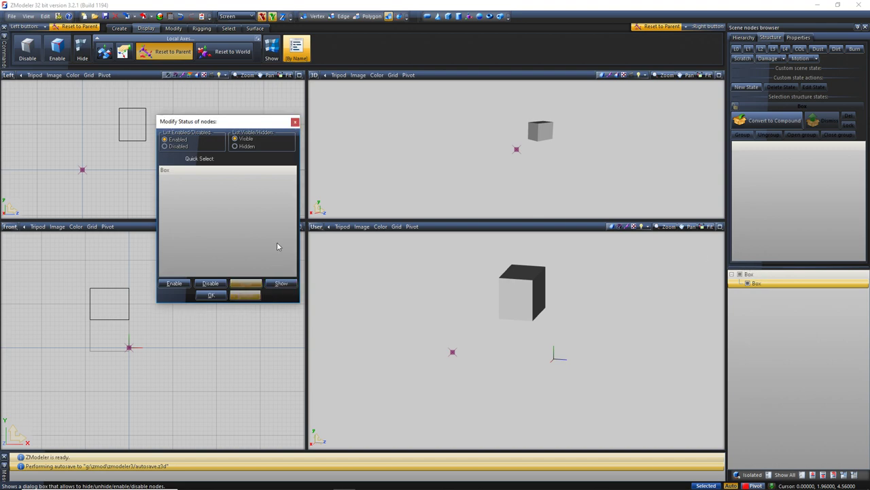
click(246, 295)
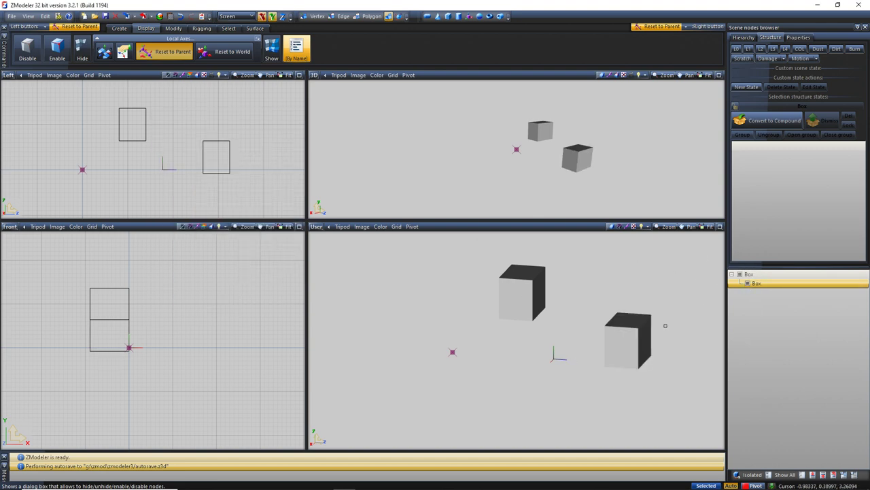
click(296, 49)
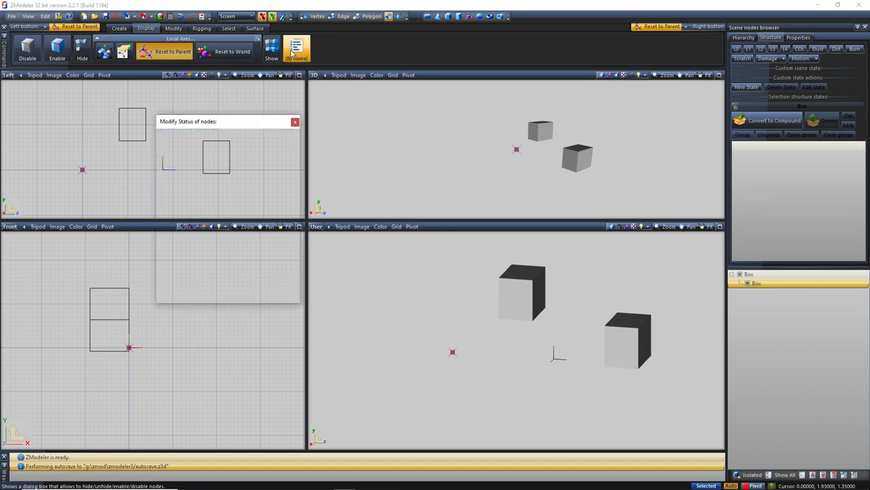
click(295, 123)
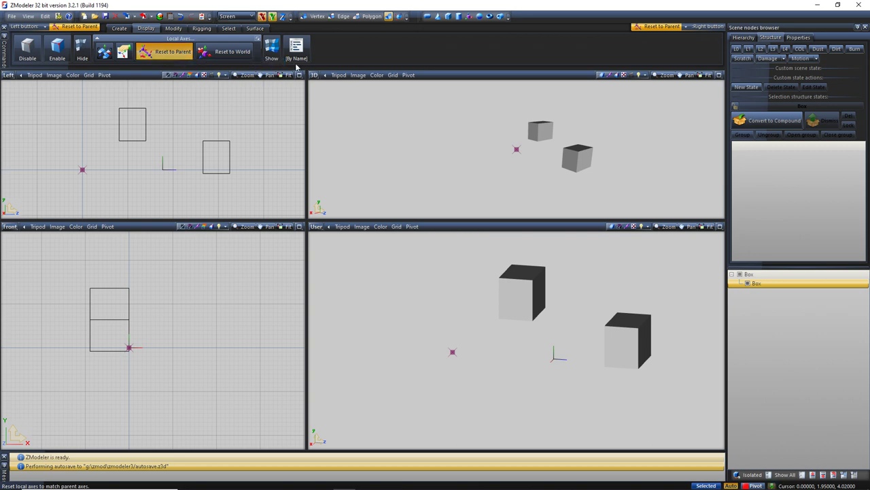
click(174, 29)
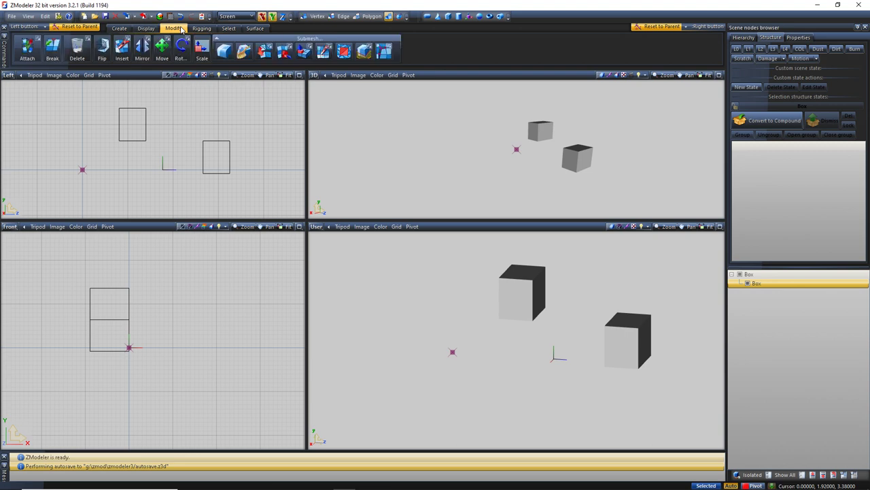
click(28, 16)
click(145, 29)
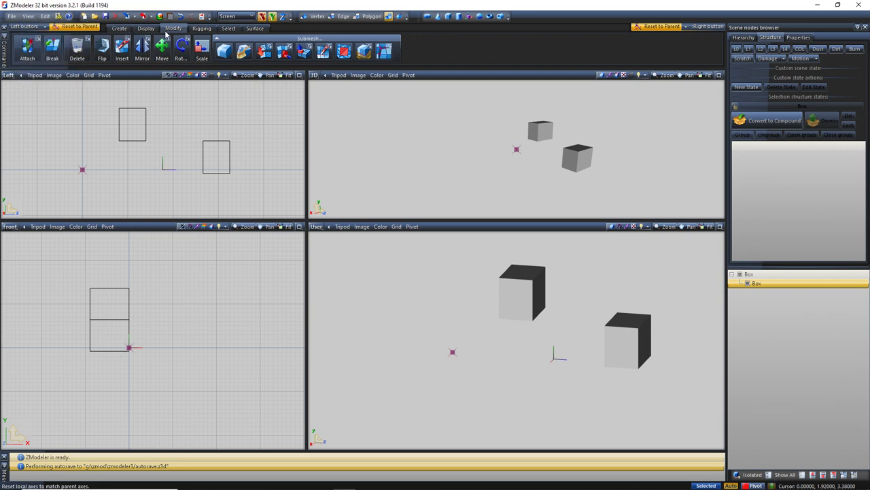
click(146, 29)
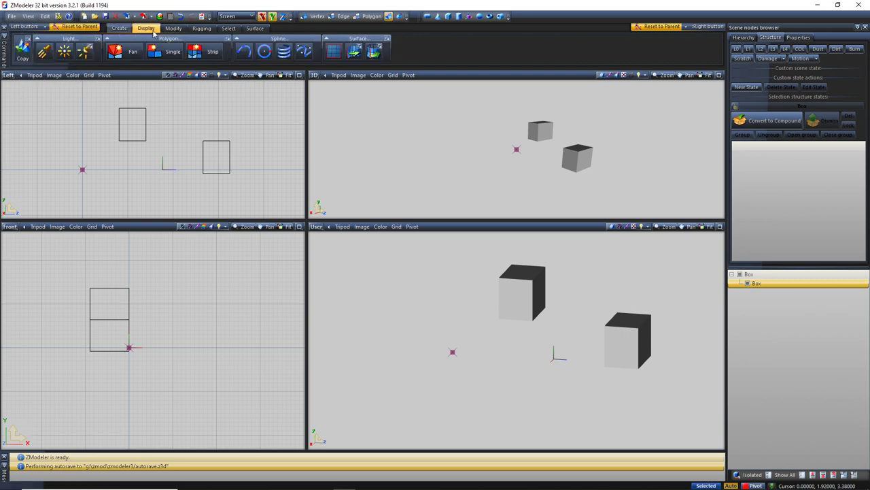
click(45, 15)
mouse_move(28, 16)
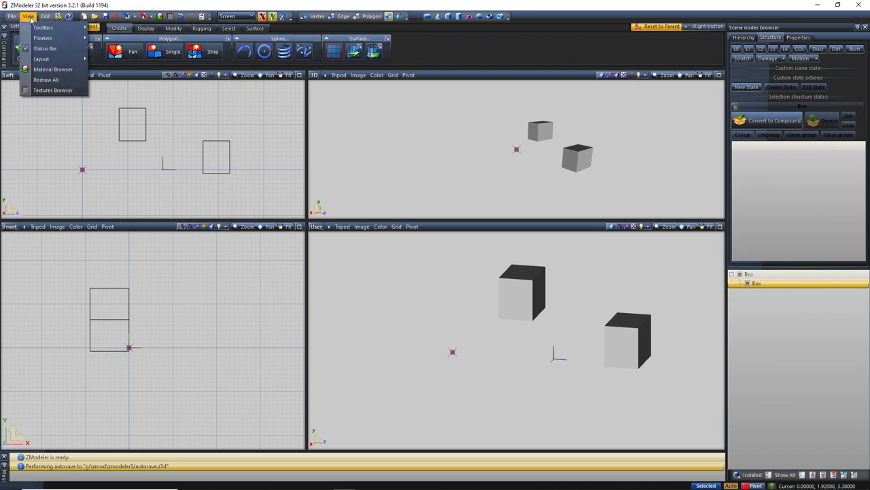
click(162, 30)
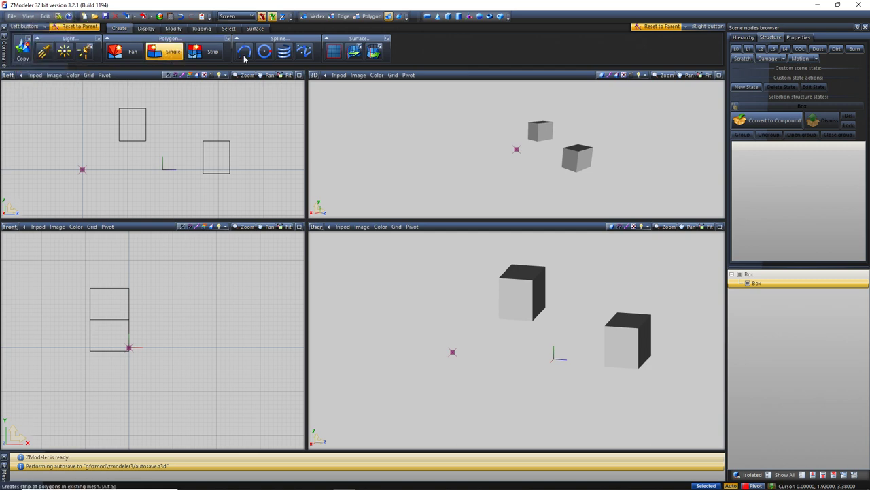
click(146, 29)
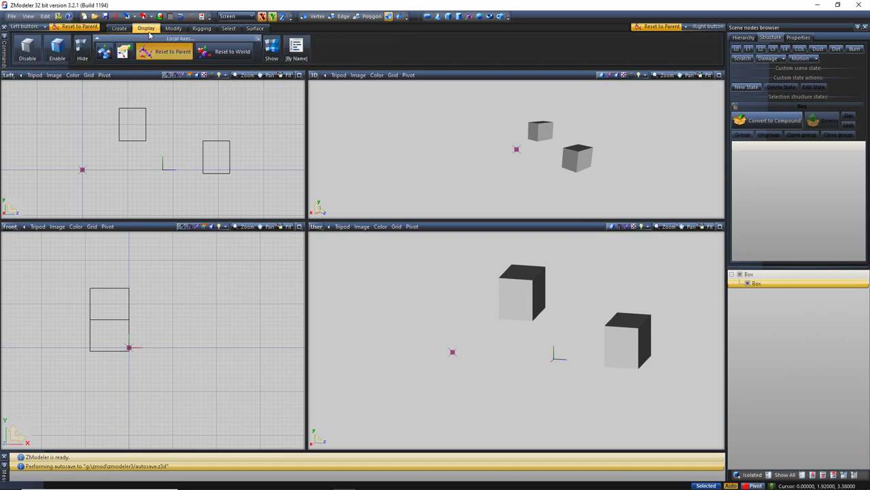
- Try to attach the upper parent box to the lower child box in the Left view with the Attach command
click(168, 28)
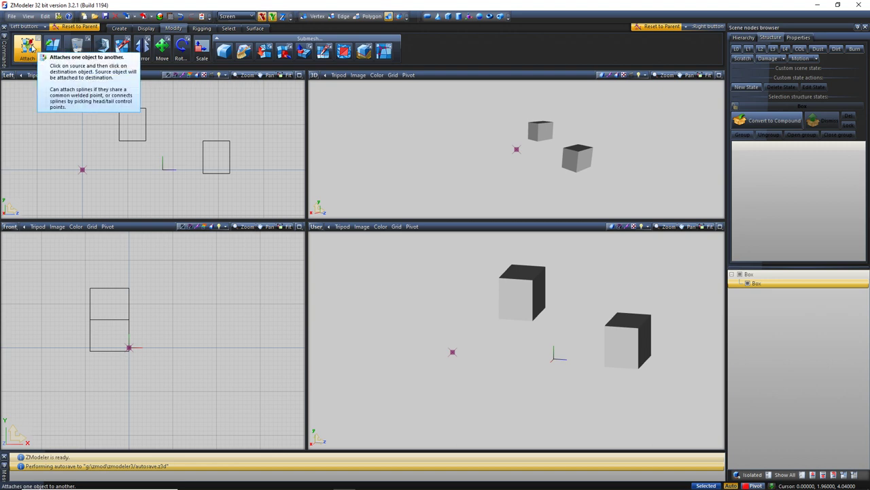
click(28, 47)
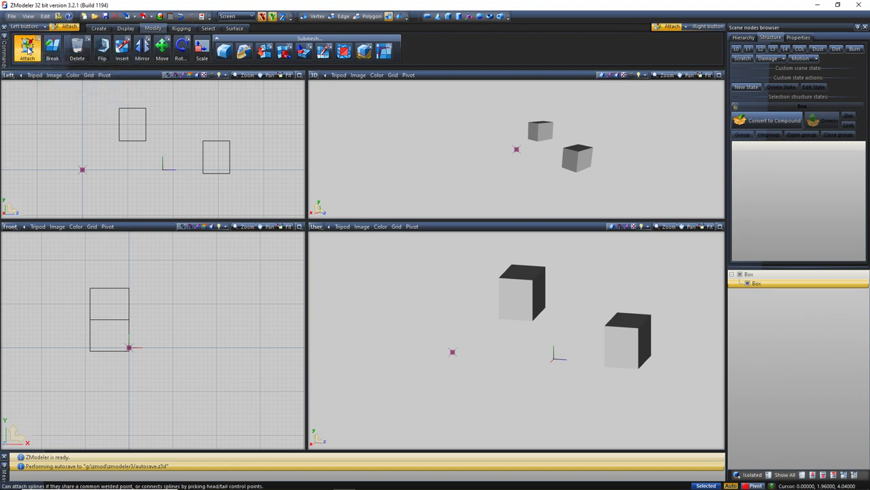
click(134, 123)
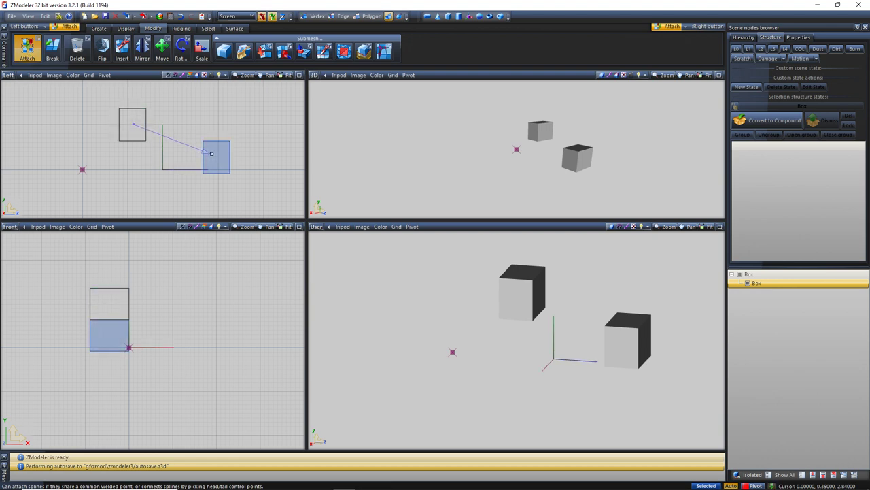
click(217, 154)
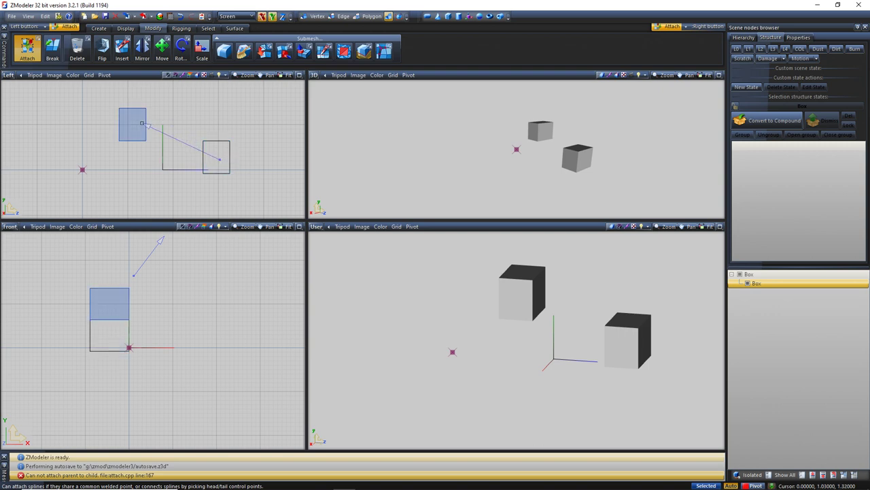
- Attach the lower child box to the parent box, undo the attachment, and expand the parent's node in the hierarchy
click(218, 158)
click(523, 199)
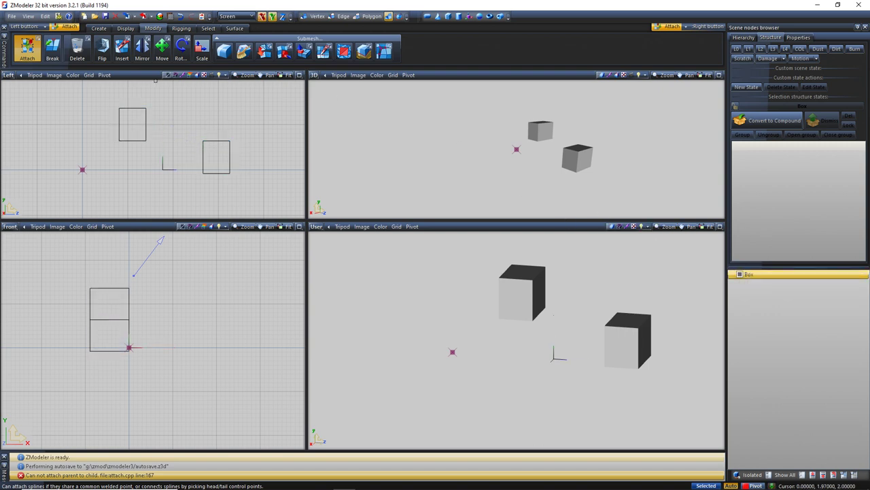
click(181, 21)
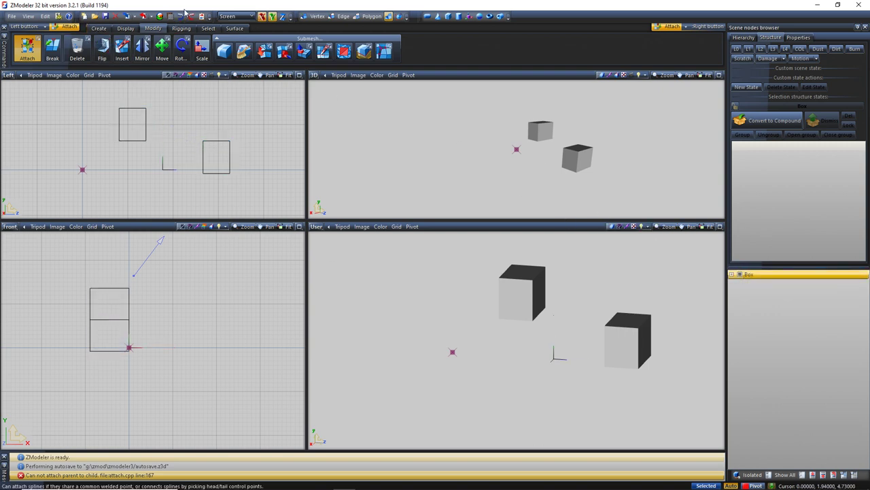
click(731, 274)
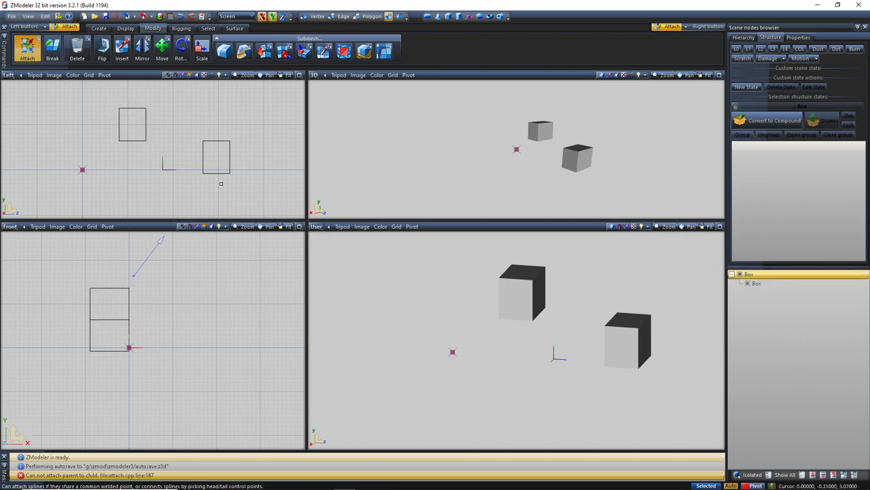
- Open the upper box for vertex-level editing with the Break tool and display its edges in the User view
middle_drag(207, 267, 203, 263)
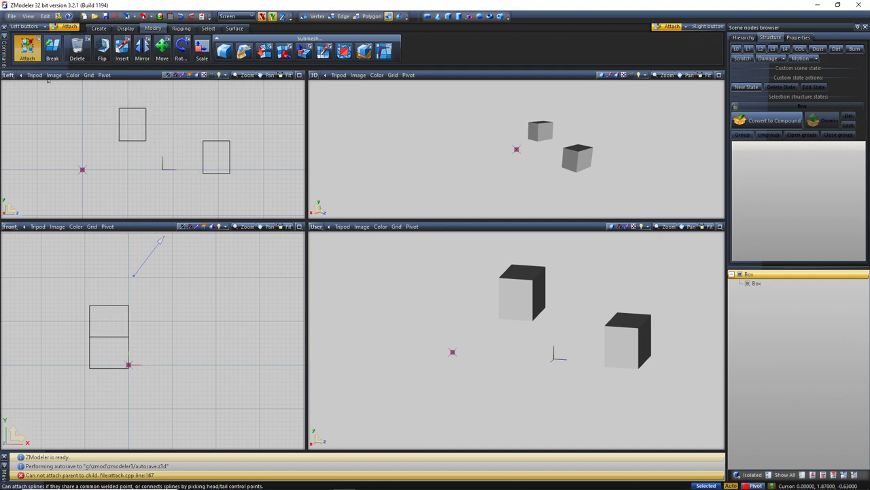
click(53, 53)
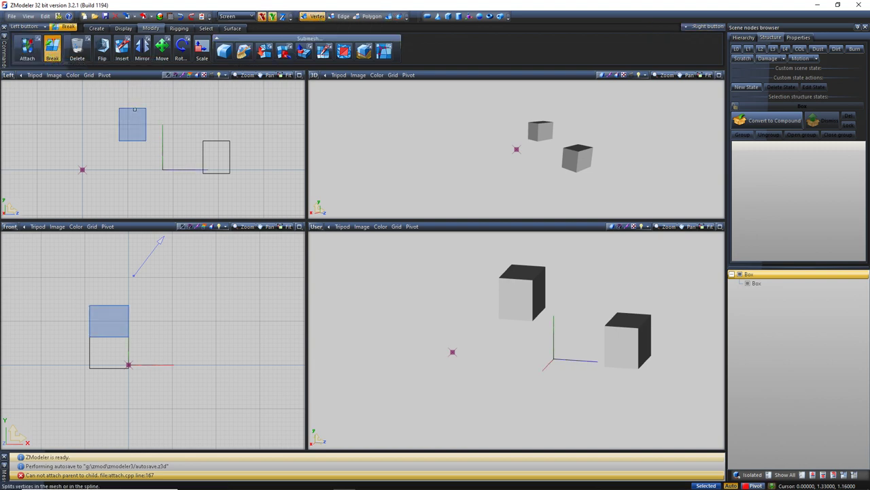
click(146, 108)
scroll(146, 106, up, 2)
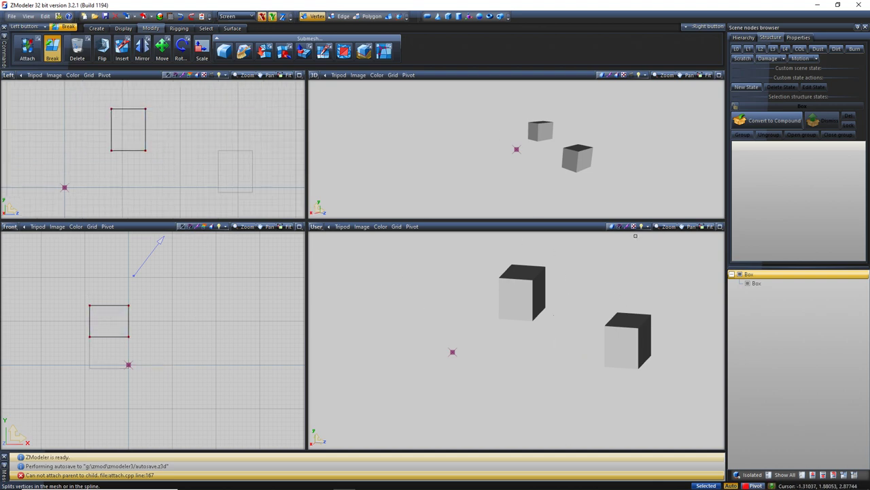
click(612, 226)
click(610, 241)
scroll(540, 277, up, 5)
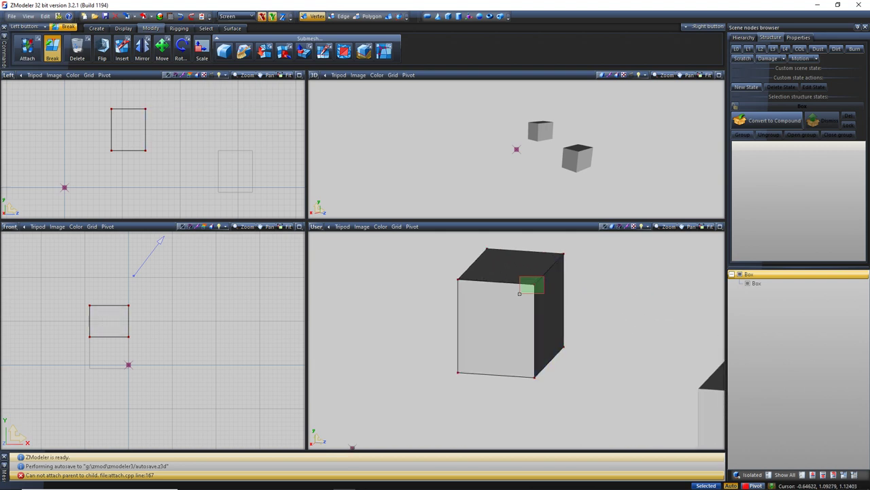
- Break the upper box's corner vertex where the top, front and side faces meet
click(537, 286)
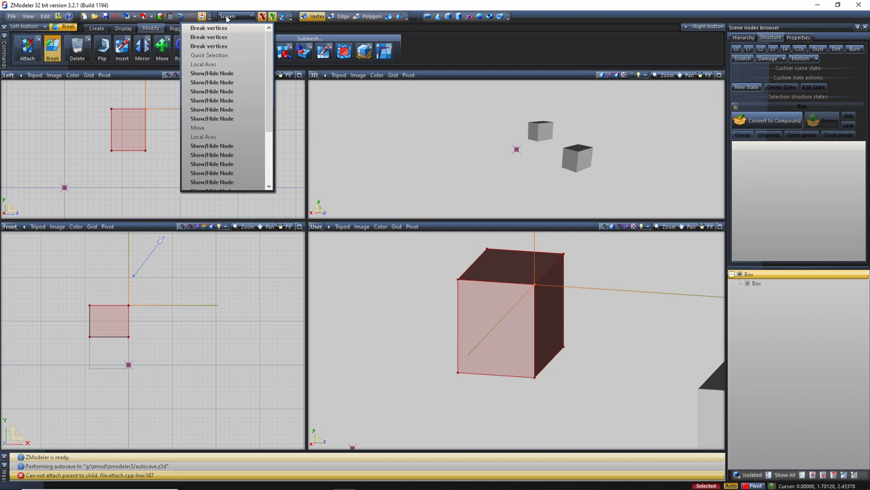
click(209, 45)
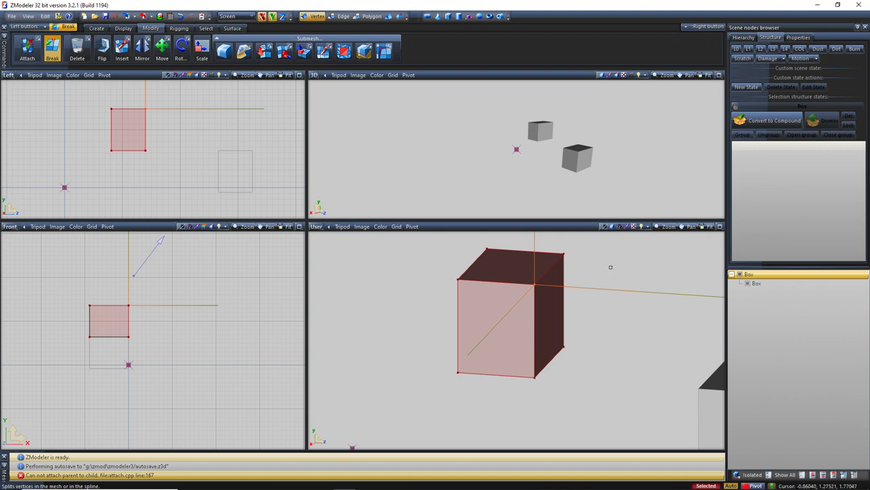
click(585, 277)
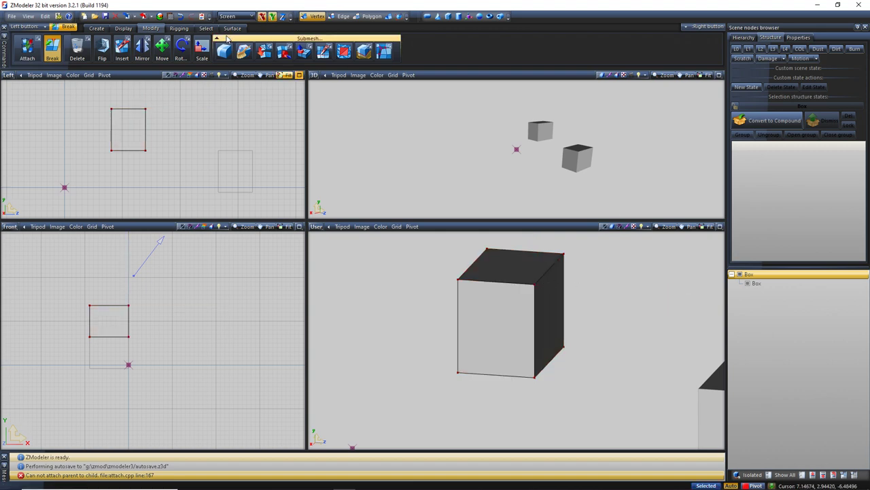
- Move the split corner vertices of the upper box apart along the World Z axis
click(162, 48)
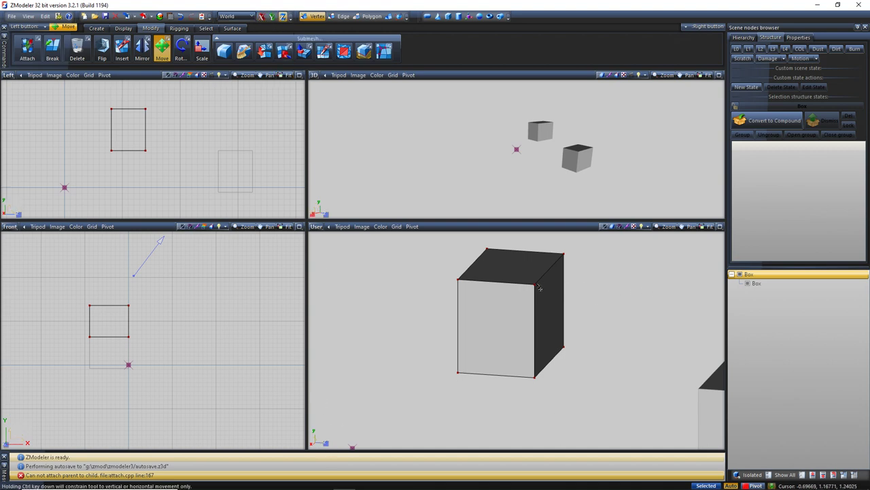
drag(540, 289, 557, 290)
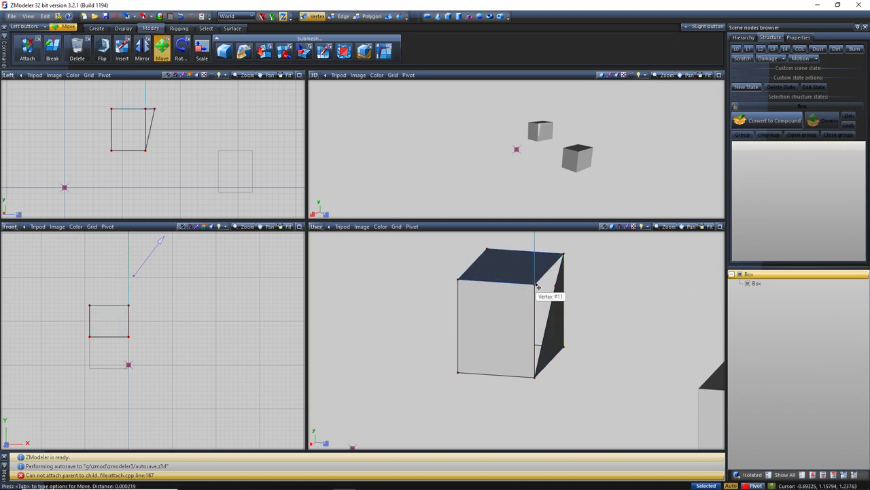
mouse_move(537, 285)
mouse_down()
mouse_move(532, 280)
mouse_move(554, 304)
mouse_move(550, 290)
mouse_move(533, 288)
mouse_up()
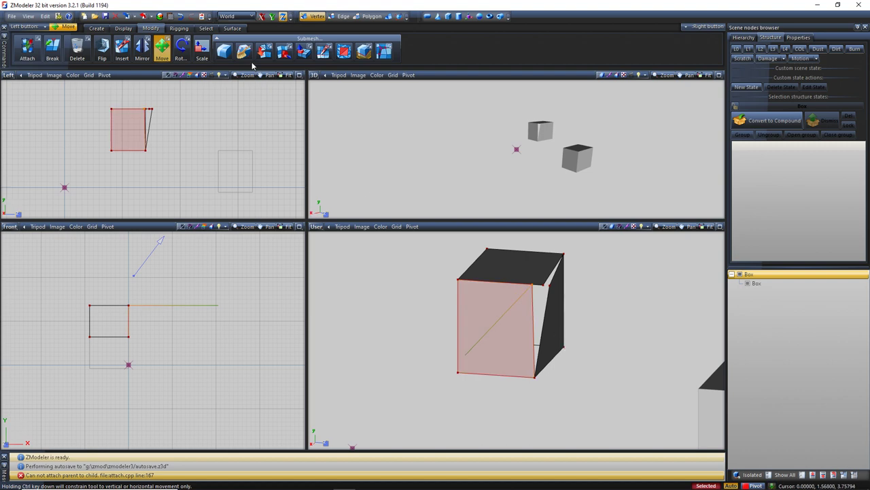
- Undo all the moves made to the box's split corner vertices
click(181, 17)
click(181, 17)
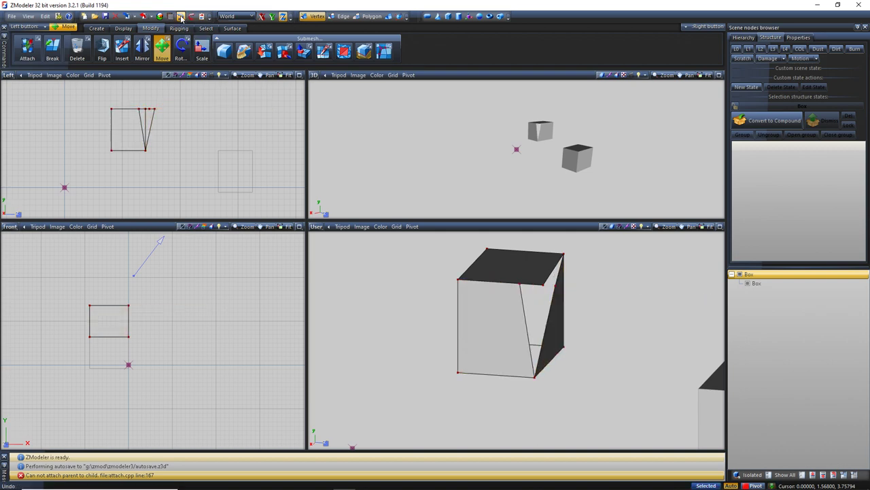
click(181, 17)
click(181, 17)
click(181, 17)
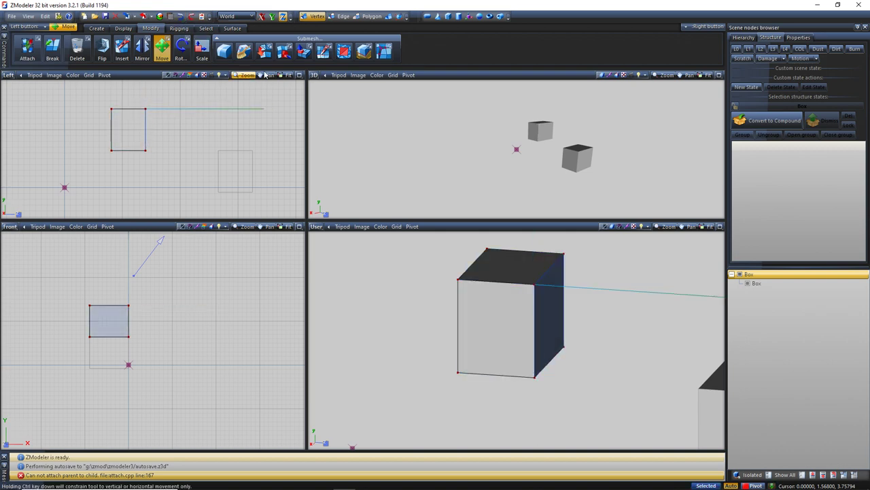
- Select the Delete tool and return from vertex level to whole-object editing
click(136, 90)
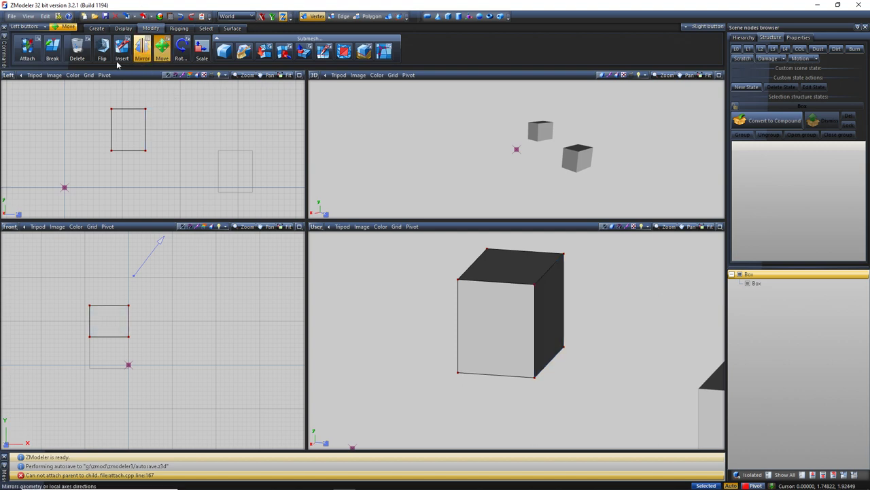
click(79, 47)
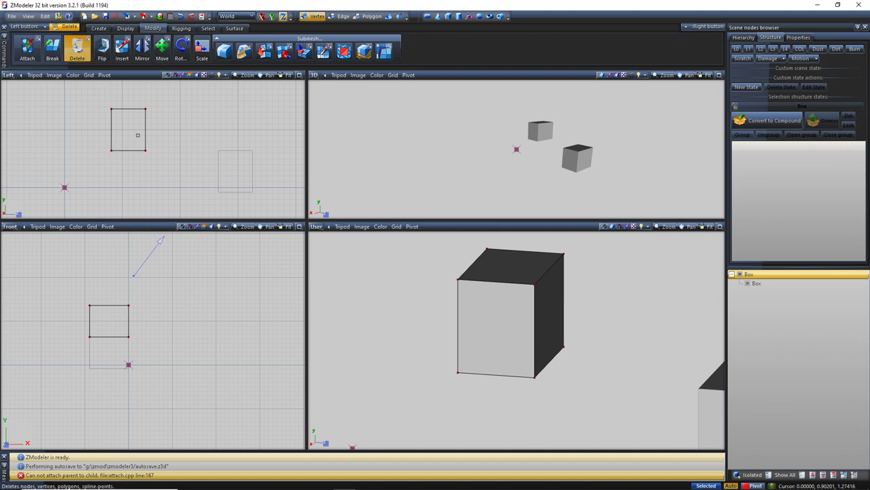
click(389, 16)
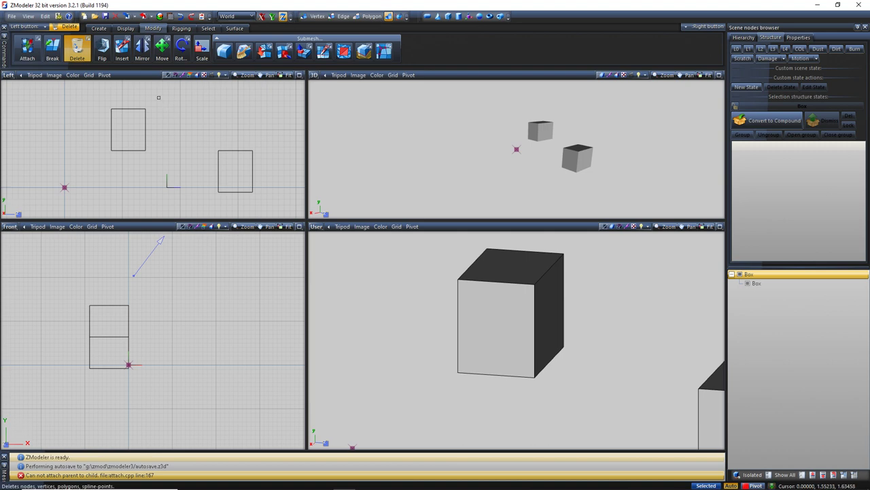
- Flip the upper box's faces inside out, inspect it in the 3D and User views, and flip them back
click(102, 46)
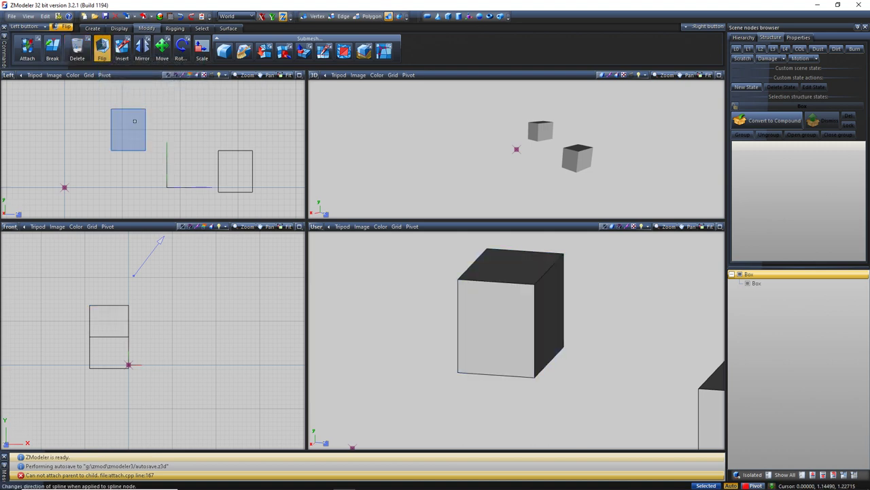
click(134, 121)
click(134, 121)
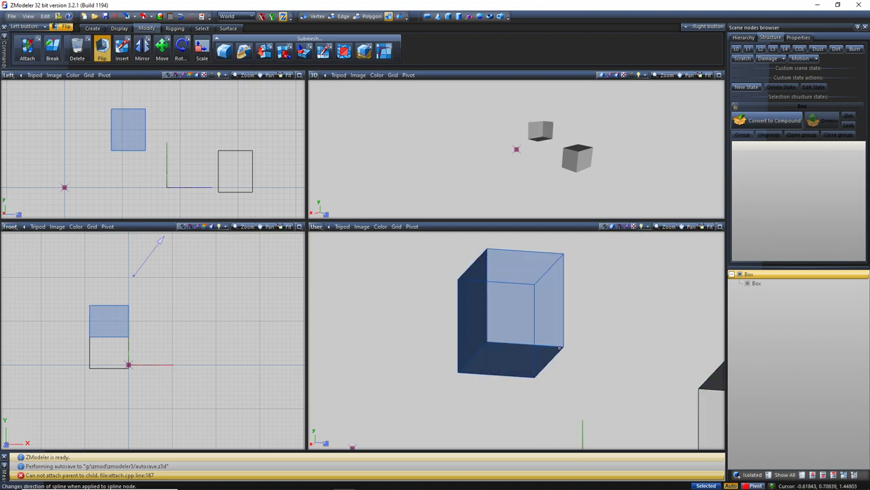
scroll(517, 312, down, 3)
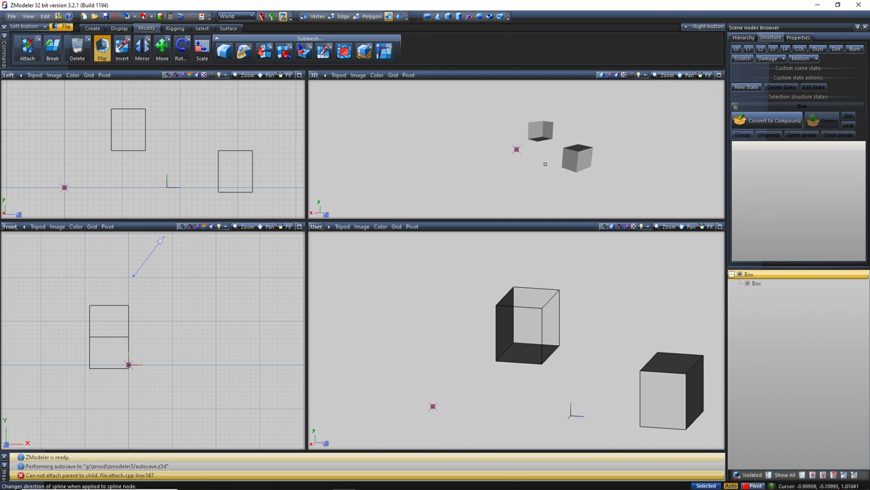
mouse_move(545, 164)
middle_down()
mouse_move(569, 191)
mouse_move(579, 163)
mouse_move(601, 181)
mouse_move(565, 175)
mouse_move(551, 145)
mouse_move(544, 163)
mouse_move(581, 167)
mouse_move(549, 166)
middle_up()
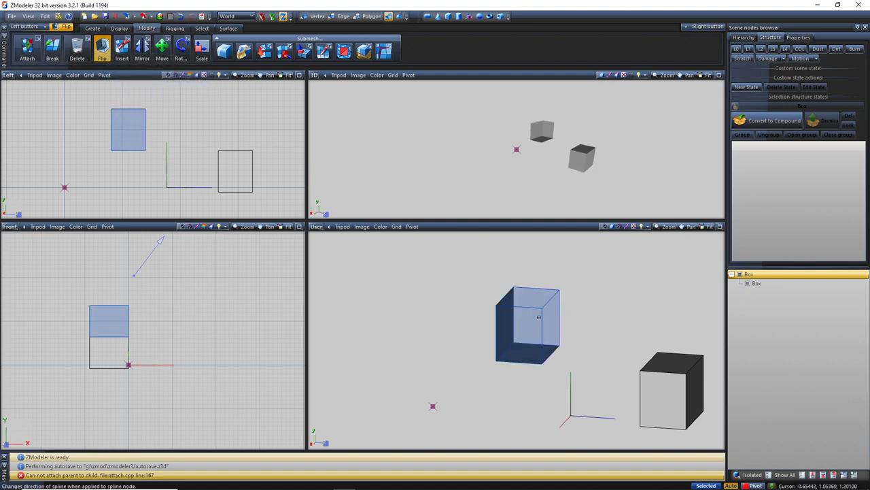
click(547, 330)
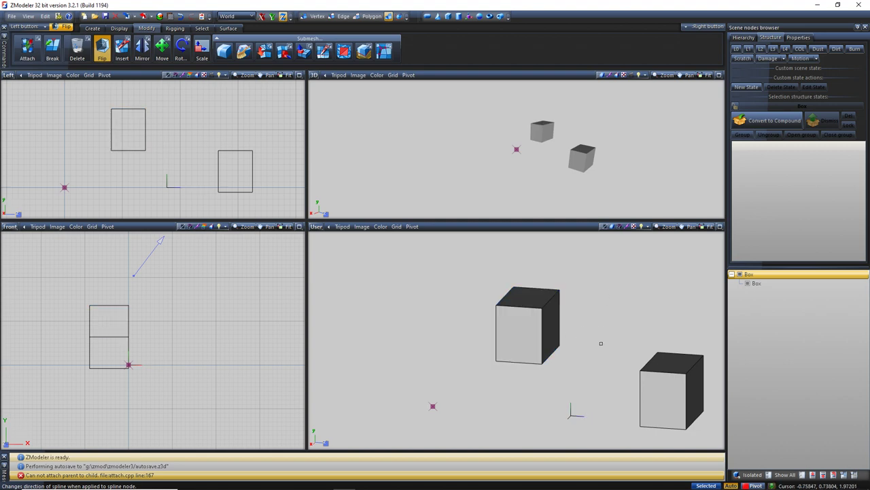
- Try to insert points along the upper box's top front edge with the Insert tool
click(124, 53)
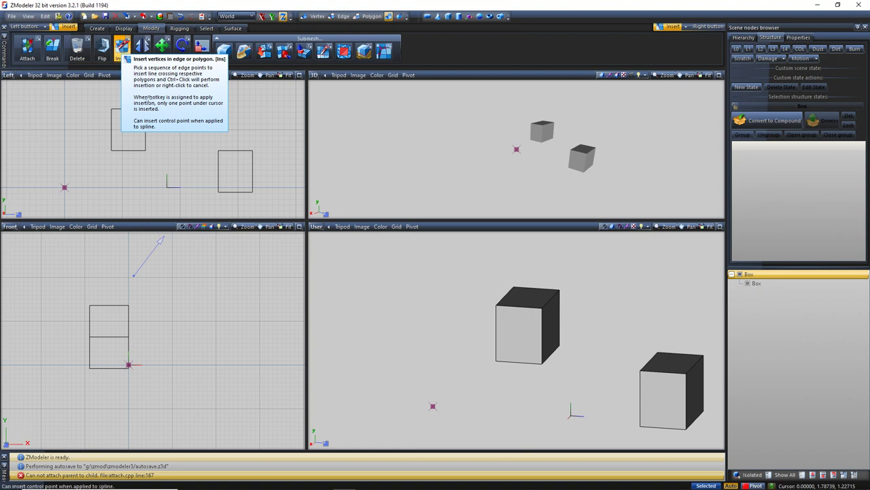
click(528, 310)
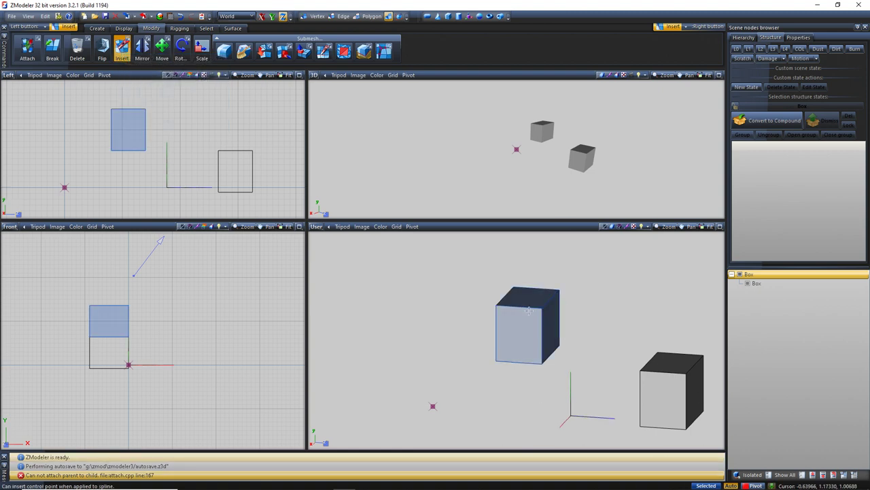
click(527, 302)
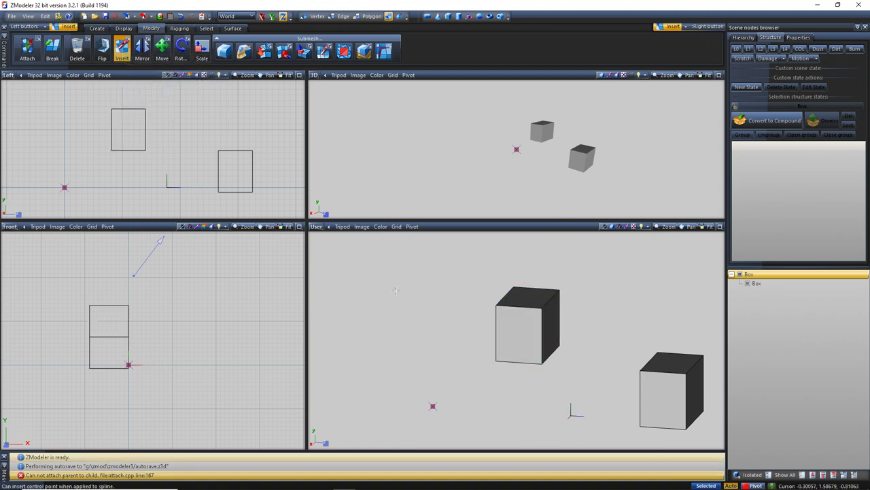
click(122, 48)
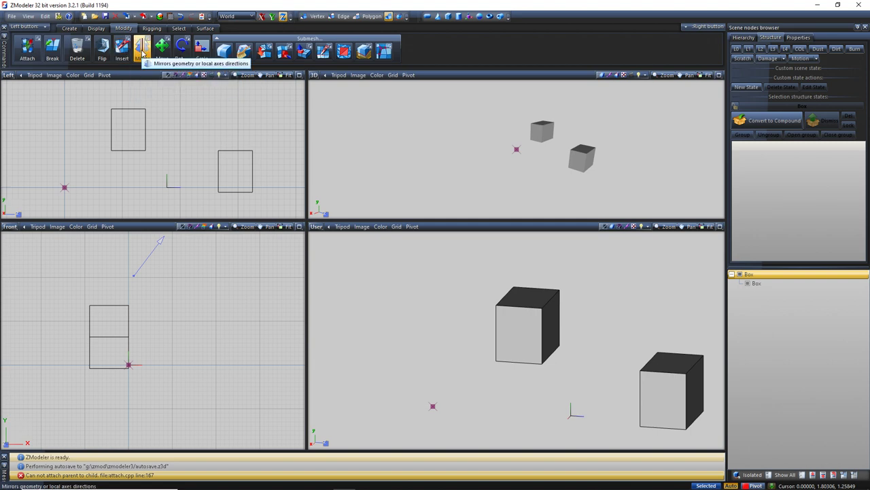
- Try to mirror the upper box in the Left view with the Mirror tool limited to the world Y axis
middle_drag(82, 149, 158, 160)
click(262, 16)
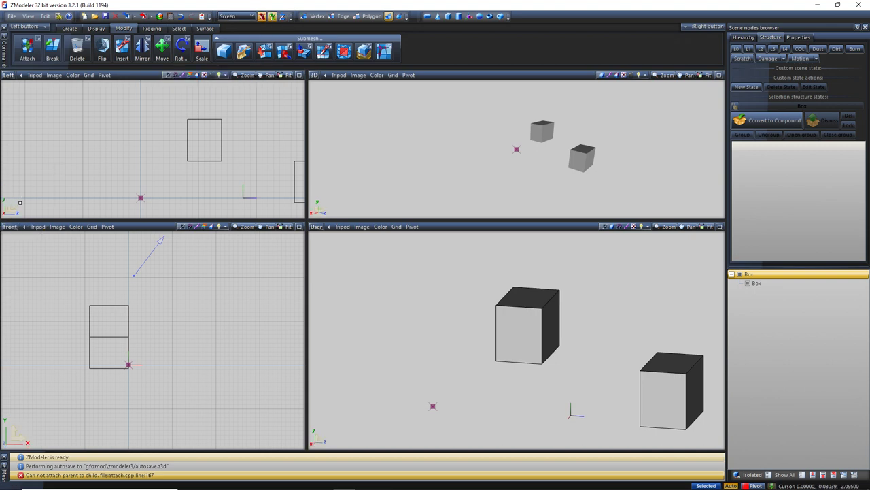
middle_drag(255, 120, 244, 116)
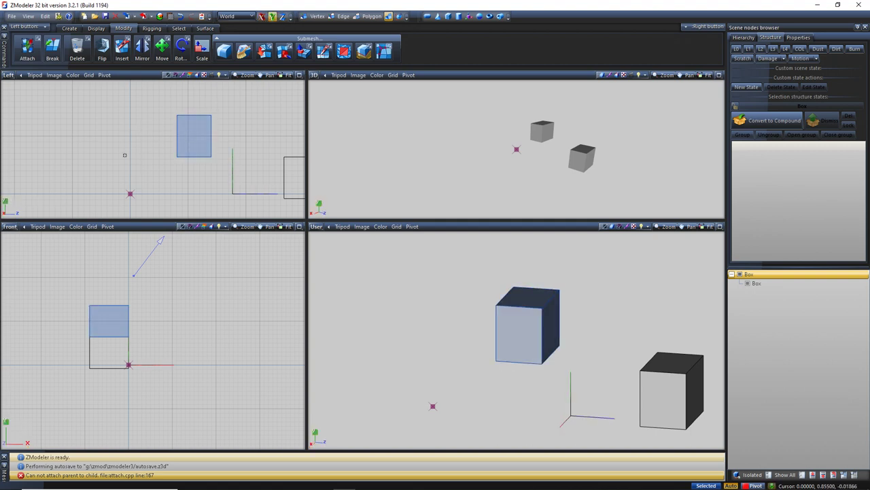
click(143, 48)
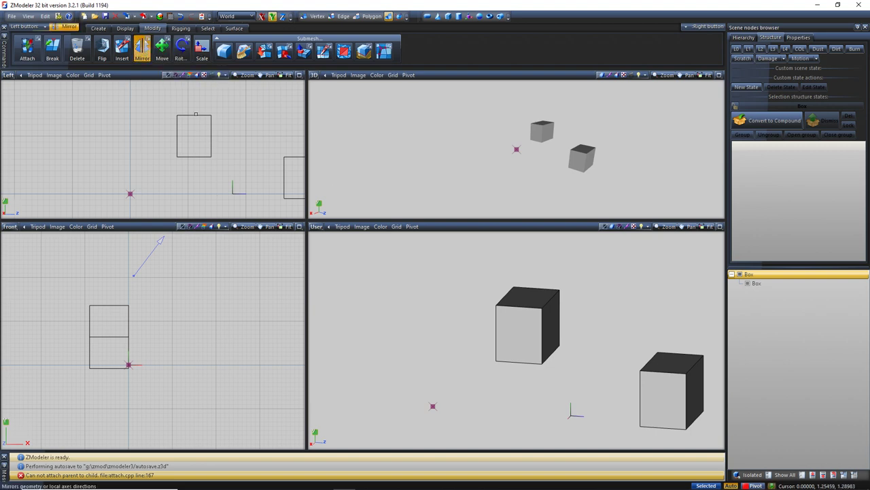
middle_drag(237, 207, 240, 125)
scroll(240, 125, down, 1)
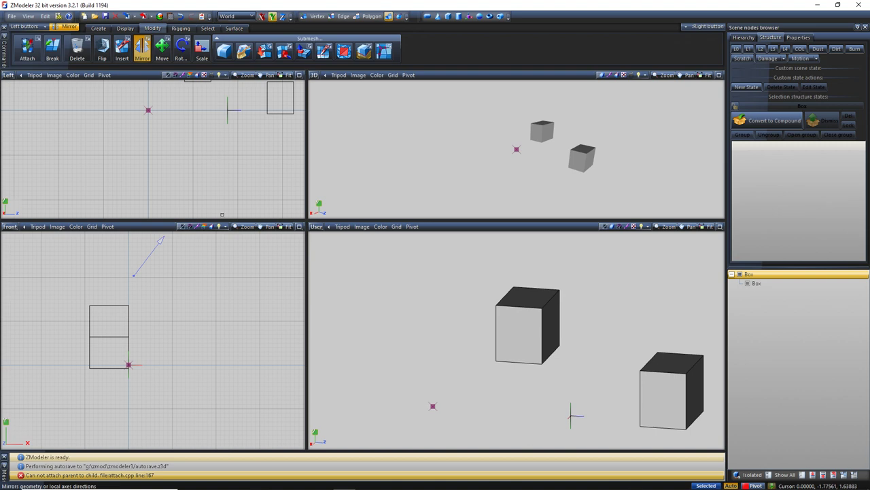
scroll(204, 151, down, 4)
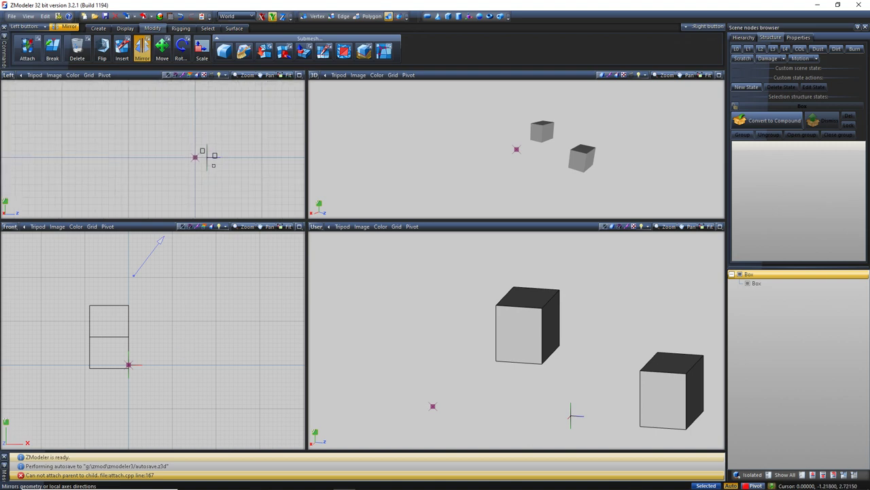
scroll(204, 151, up, 1)
scroll(187, 148, up, 5)
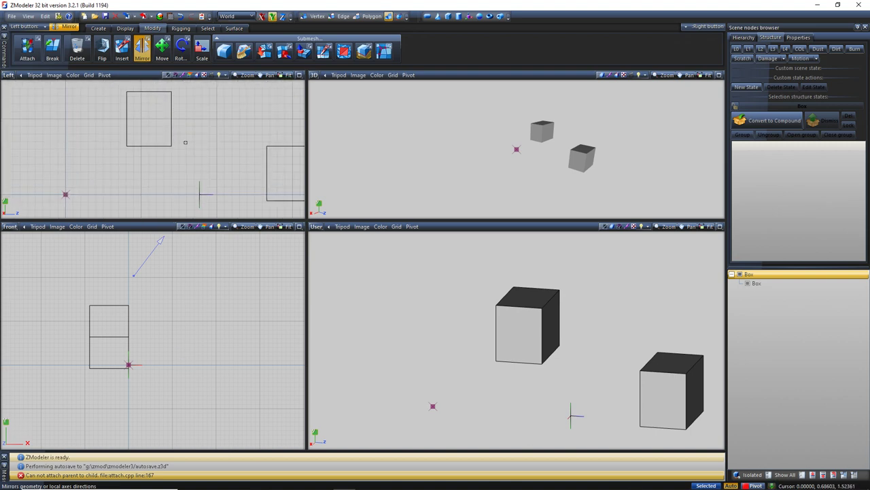
click(164, 113)
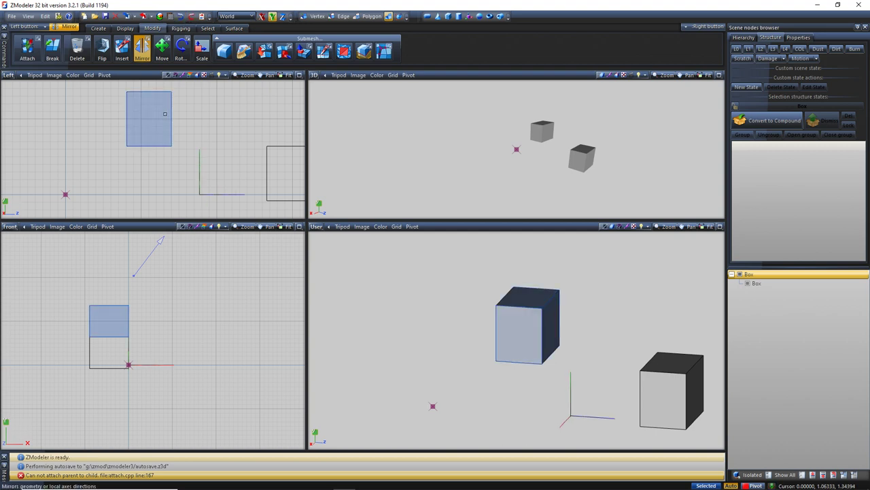
click(144, 202)
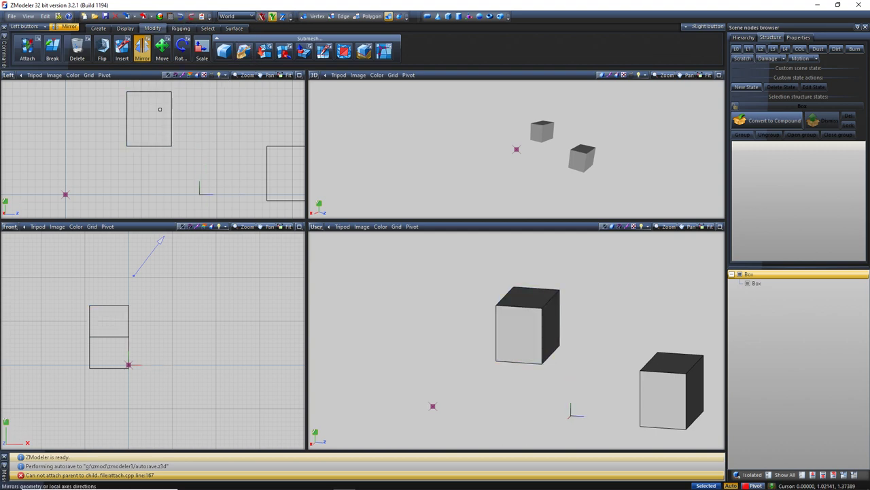
- Switch from world to screen axes and try to mirror the upper box again in the Left view
middle_drag(43, 189, 83, 176)
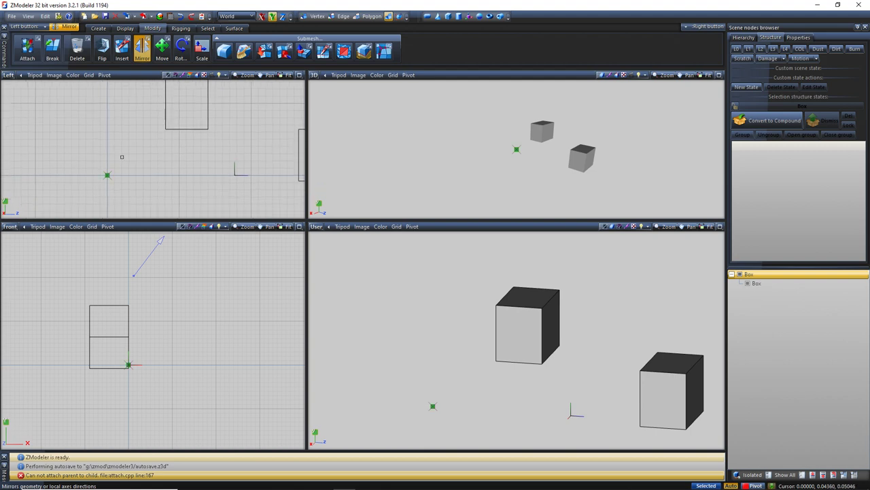
click(272, 16)
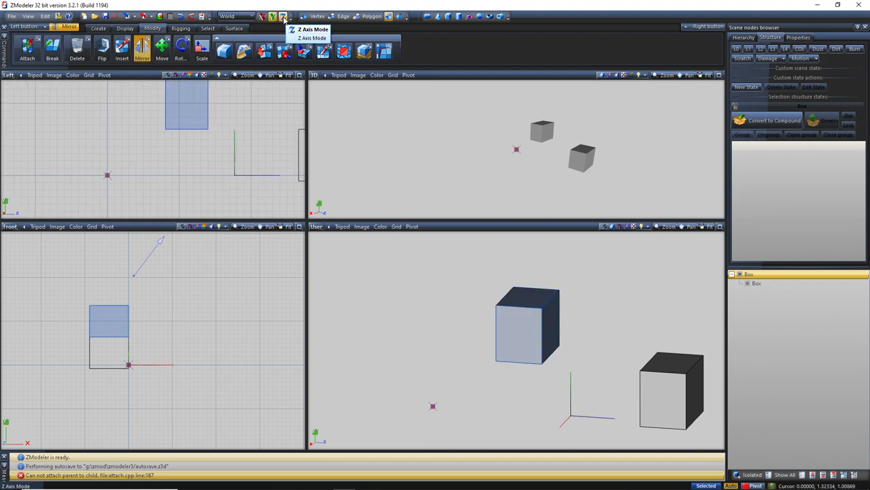
click(30, 204)
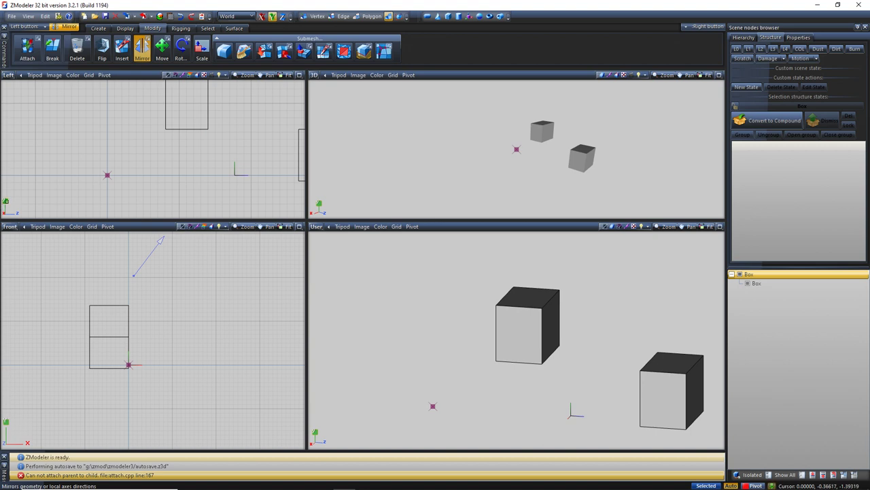
click(178, 105)
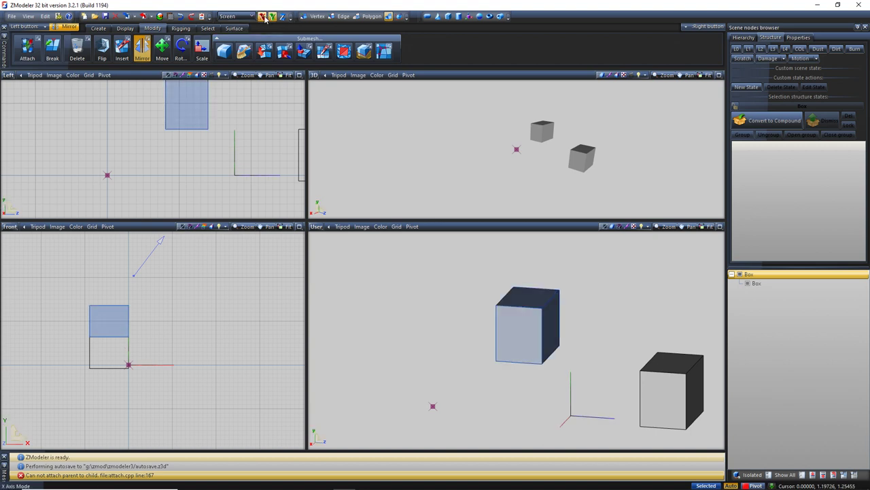
click(157, 159)
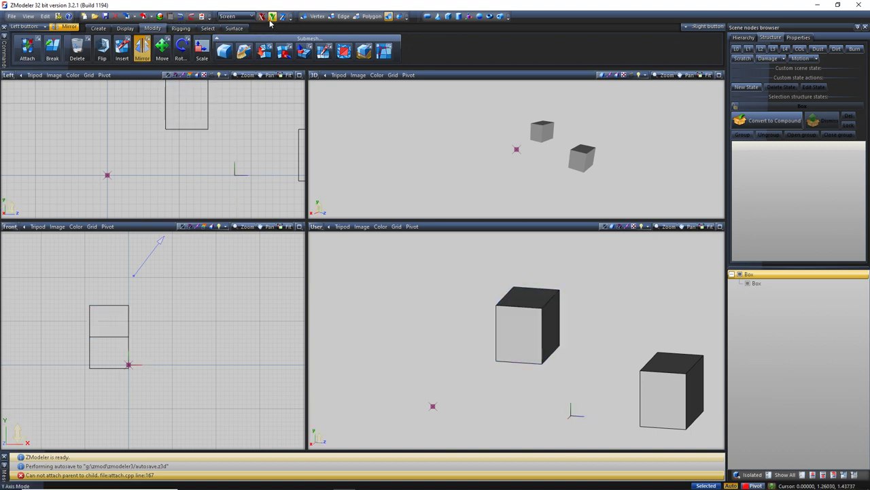
- Try to mirror the upper box along the screen X axis, undo it, and leave only the Z axis active
click(193, 105)
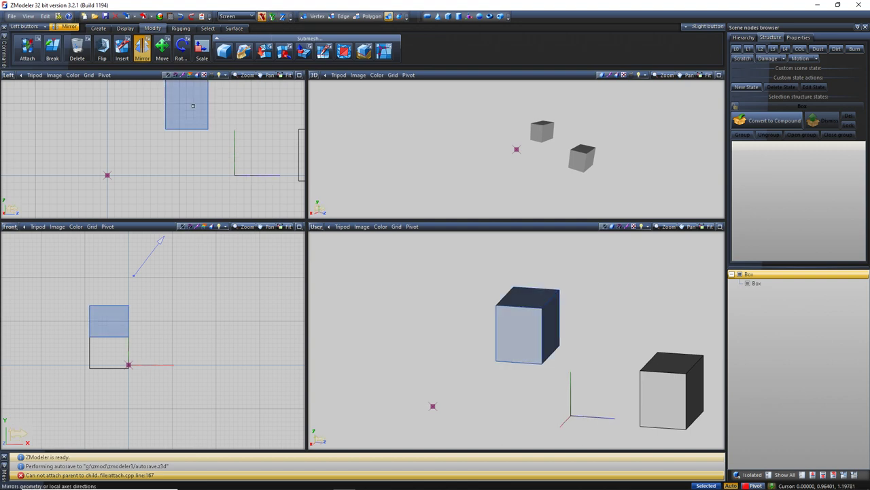
click(194, 109)
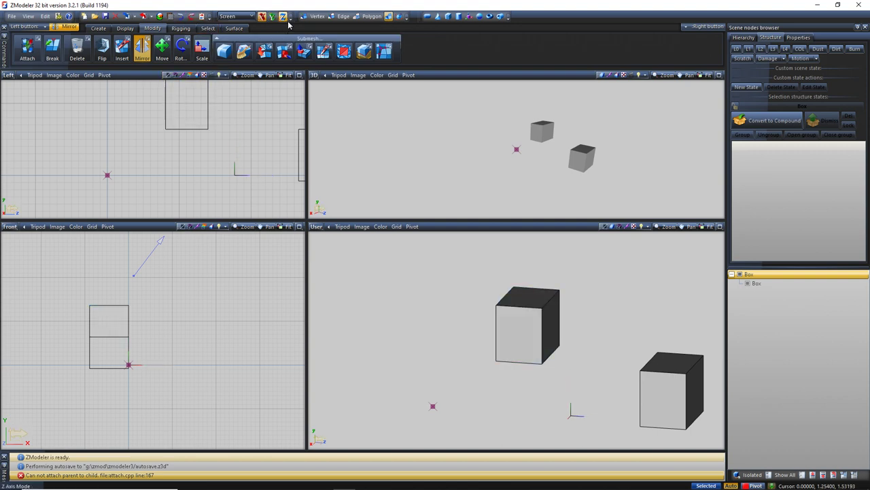
click(191, 16)
click(182, 17)
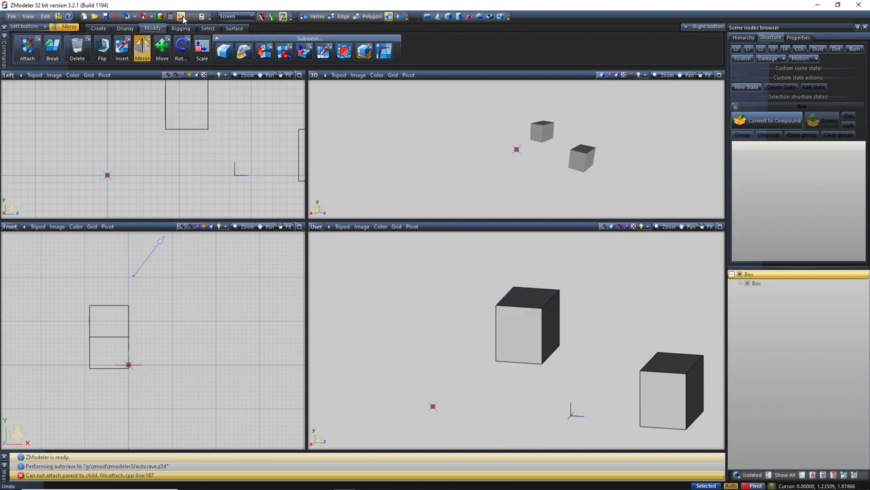
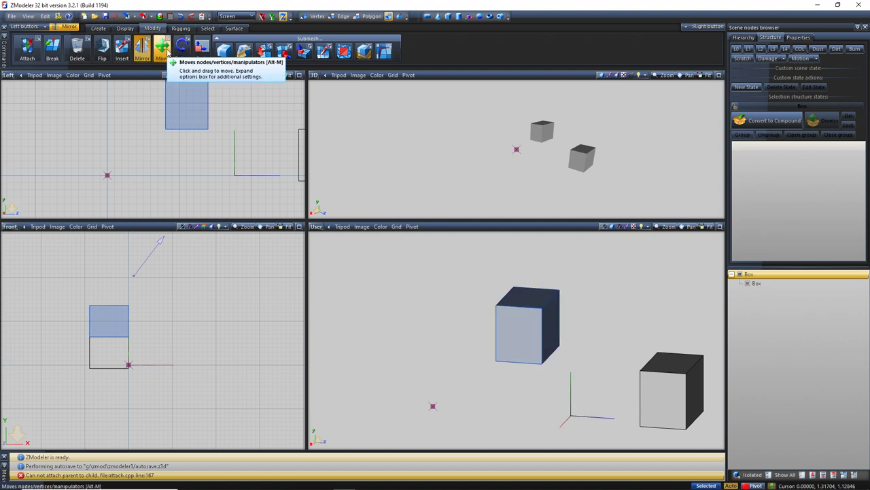
- Try the Move tool on the upper box in the Left view and undo the move
click(168, 53)
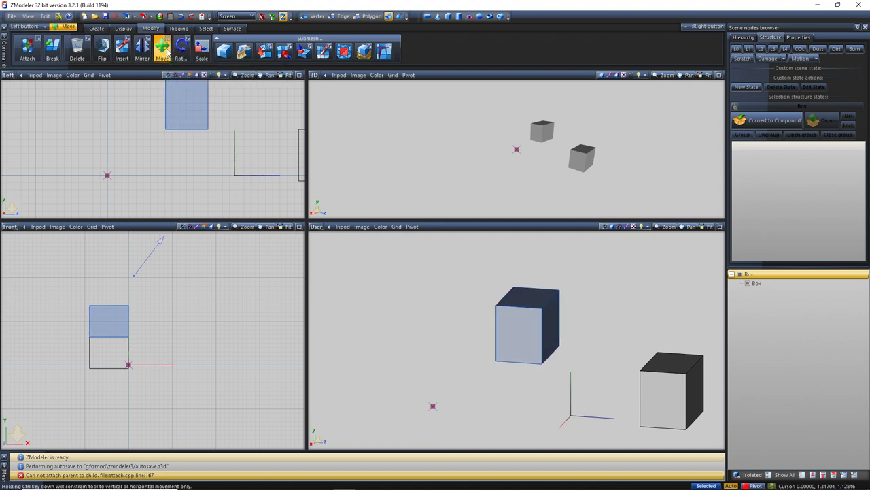
click(219, 115)
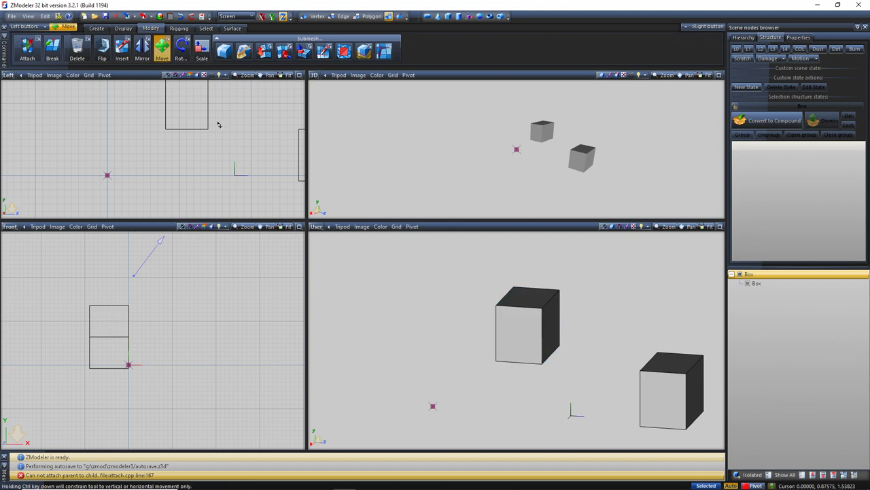
middle_drag(230, 163, 152, 129)
mouse_move(151, 129)
mouse_down()
mouse_move(174, 113)
mouse_move(111, 188)
mouse_move(188, 249)
mouse_move(166, 301)
mouse_move(146, 101)
mouse_move(156, 136)
mouse_up()
click(181, 18)
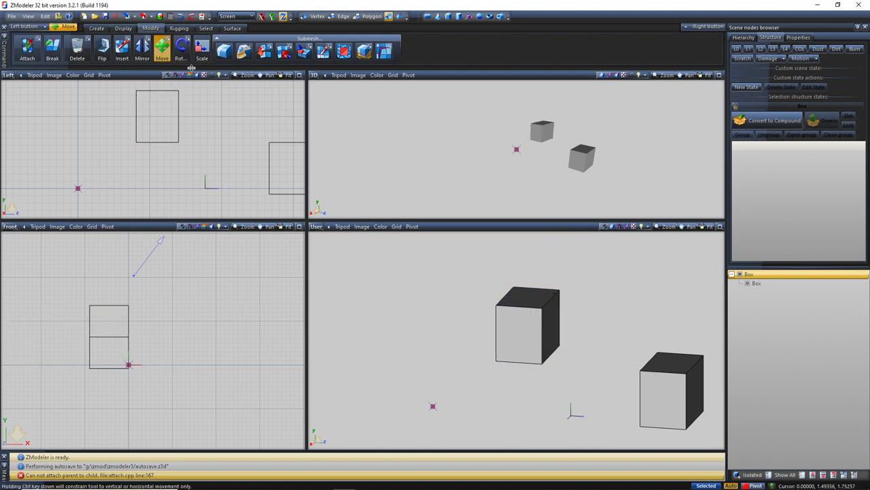
- Rotate the upper box freehand clockwise around the pivot in the Front view
click(181, 47)
click(172, 109)
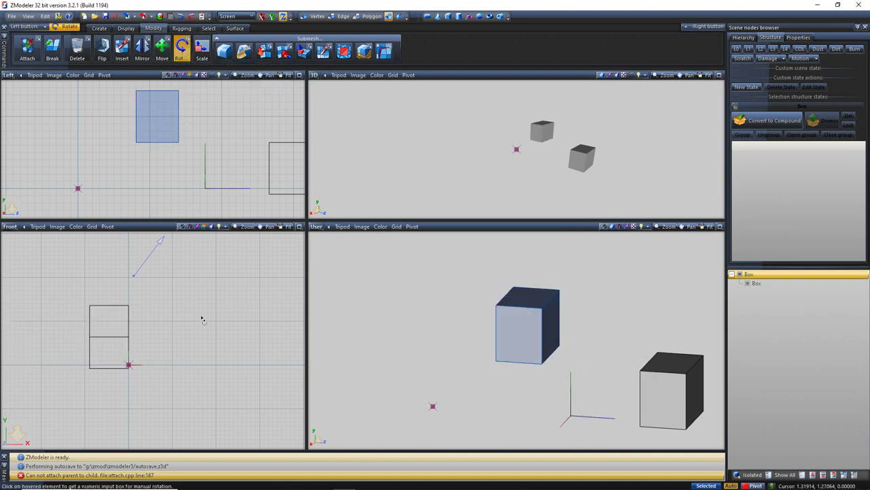
drag(122, 324, 136, 309)
right_click(137, 310)
click(137, 310)
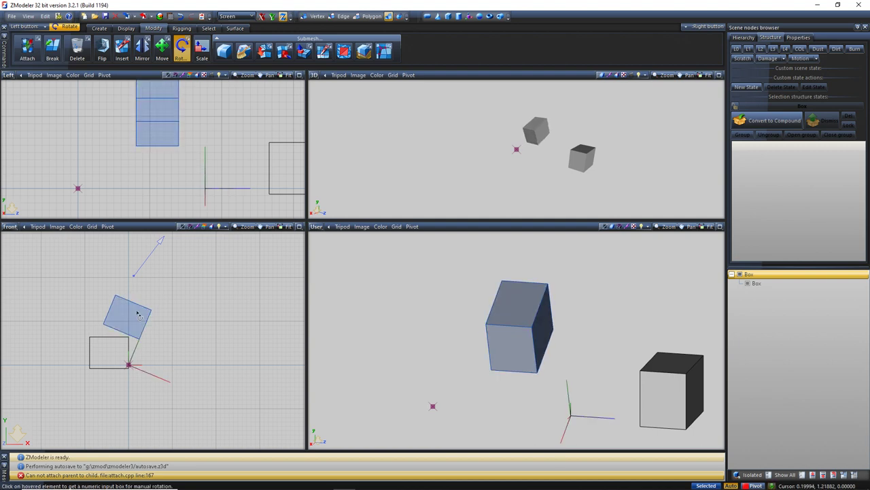
- Rotate the upper box by a numeric angle of 10 in the Front view
click(138, 315)
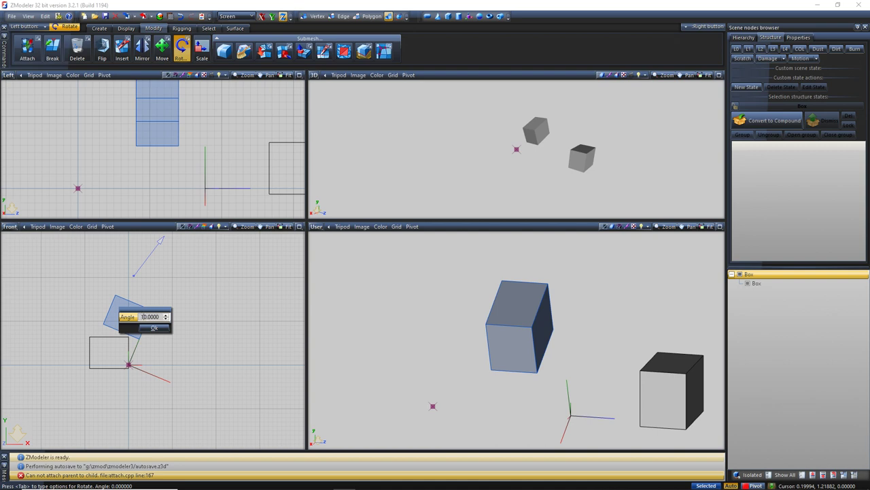
click(142, 318)
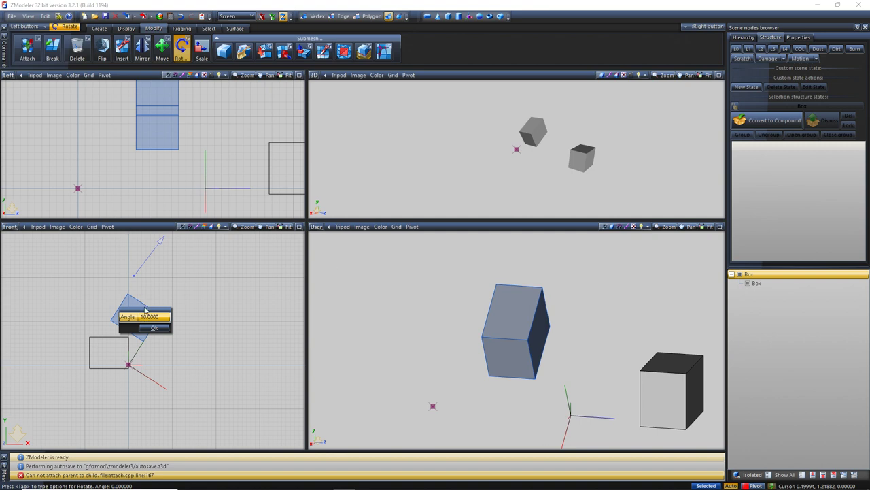
click(142, 317)
click(142, 318)
click(148, 325)
- Undo all rotations of the upper box
click(229, 152)
click(180, 15)
click(180, 16)
click(180, 16)
click(191, 15)
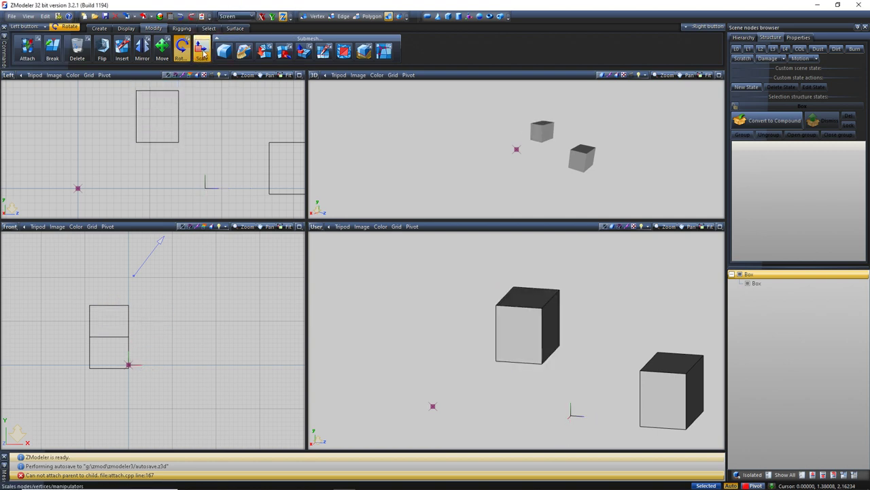
- Scale the upper box along the screen Z axis in the Front view until it is flat, and undo the scaling
click(202, 47)
click(117, 329)
drag(116, 329, 137, 162)
drag(212, 103, 146, 385)
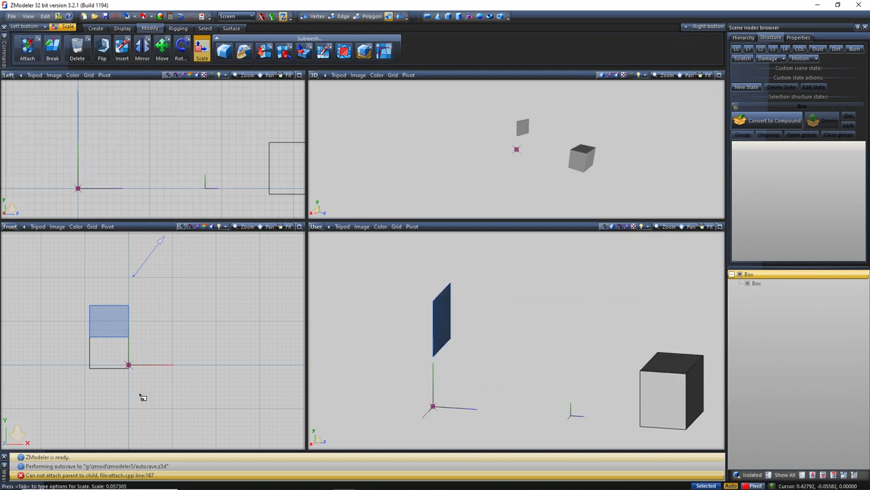
drag(155, 121, 398, 311)
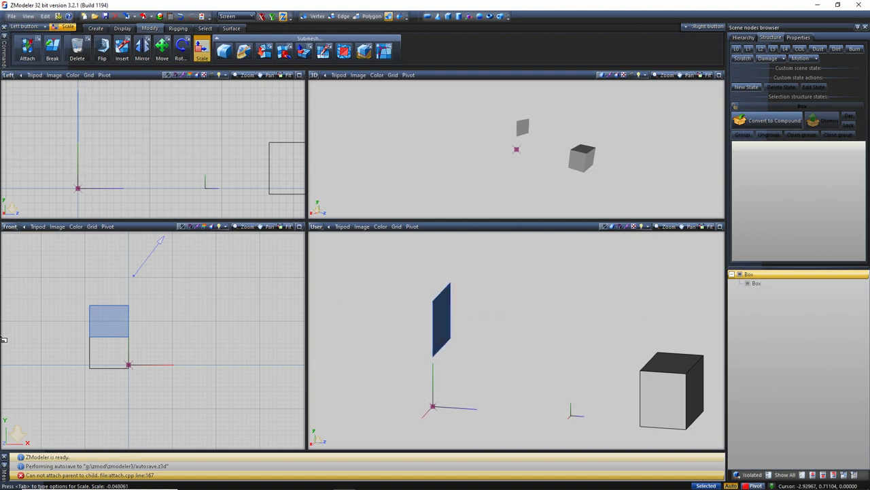
click(165, 113)
click(181, 16)
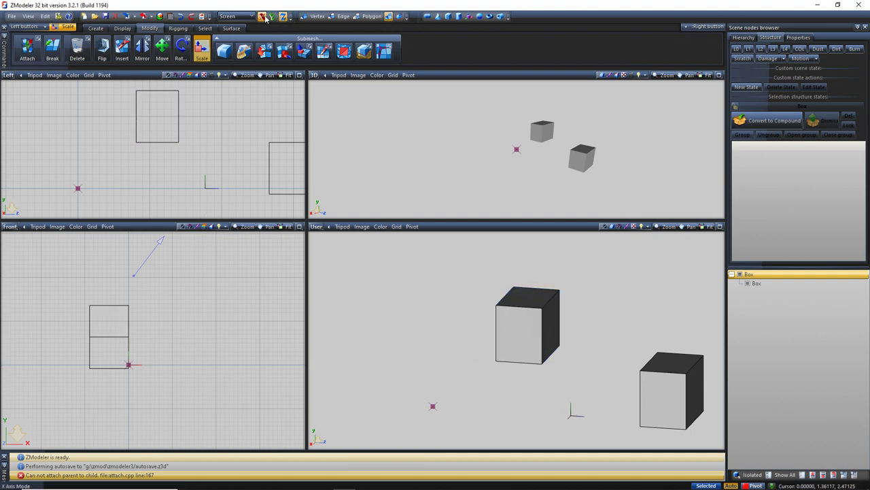
- Activate the screen X and Y axes and scale the upper box down to about 65% in the Left view
click(264, 51)
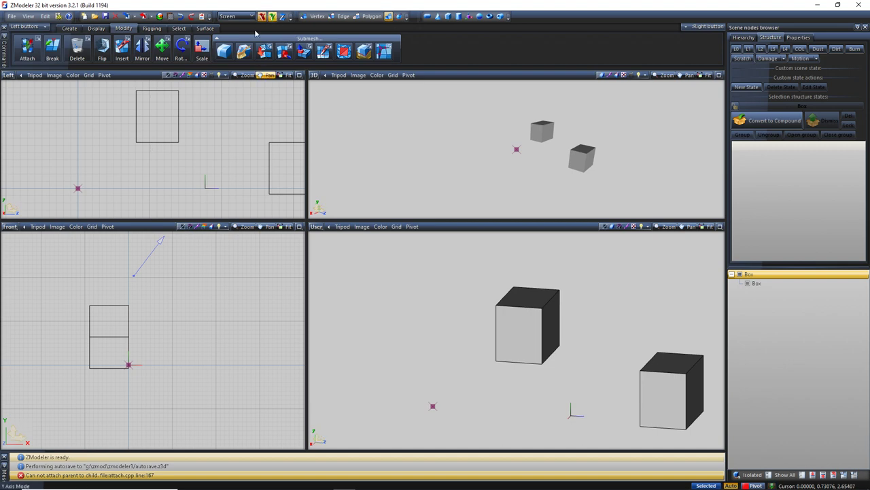
click(164, 111)
drag(164, 112, 89, 218)
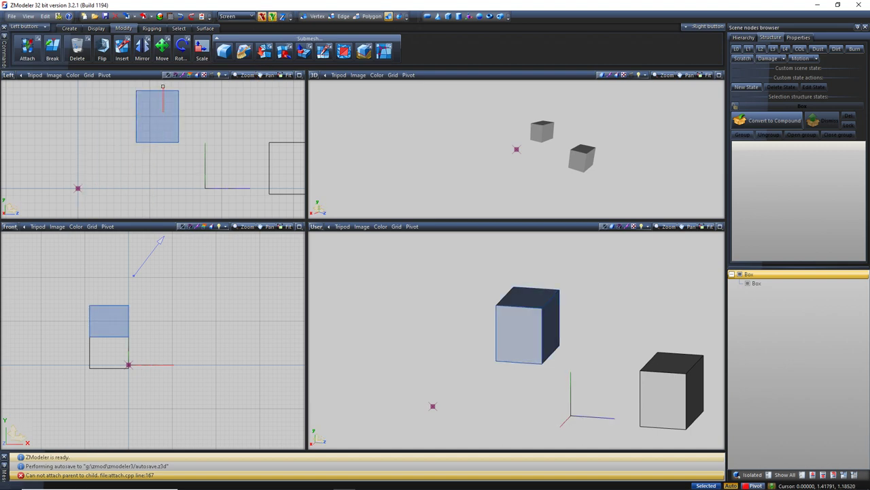
click(202, 49)
click(164, 113)
drag(164, 113, 251, 81)
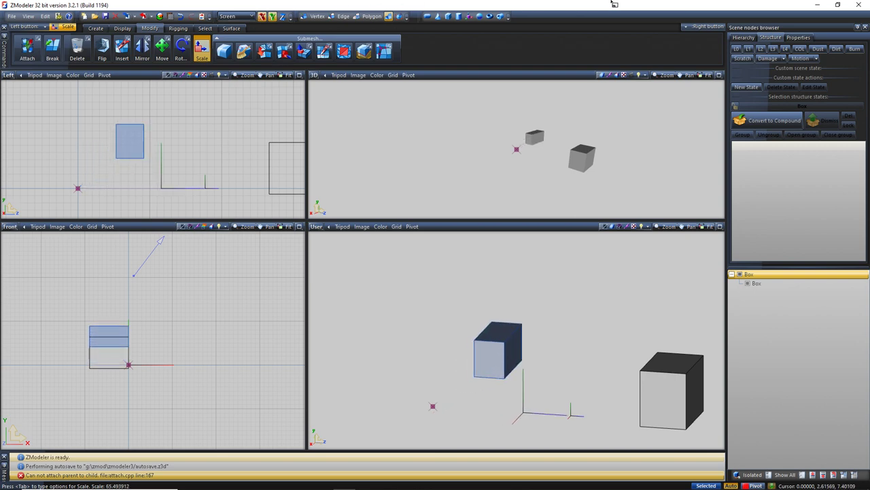
- Scale the upper box through to the opposite side along the screen Z axis in the Left view, and undo it
click(282, 16)
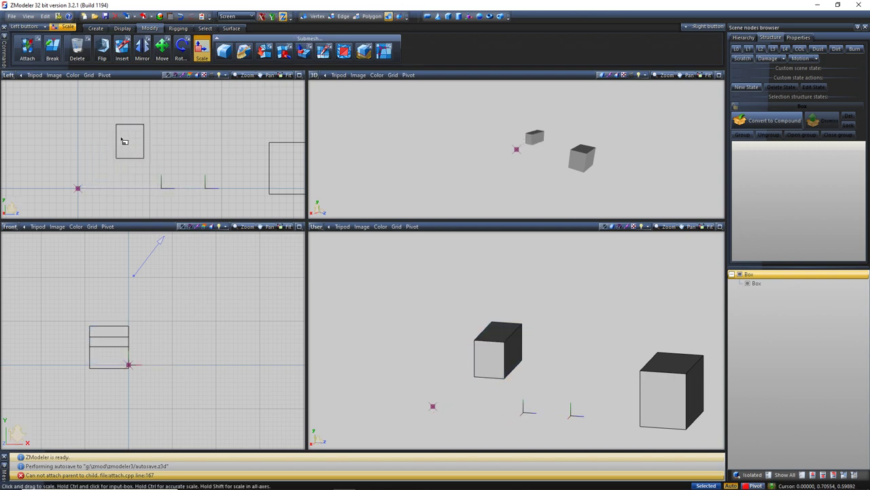
drag(130, 208, 204, 166)
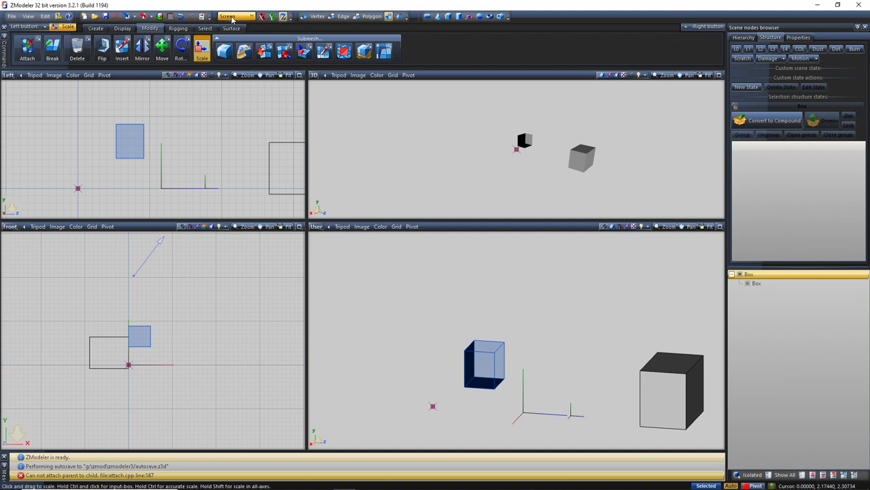
click(182, 17)
- Scale the upper box down to a thin bar using the screen X and Y axes in the Left view, and undo it
click(262, 16)
mouse_move(126, 166)
mouse_down()
mouse_move(107, 253)
mouse_move(143, 170)
mouse_up()
click(272, 16)
drag(173, 145, 257, 152)
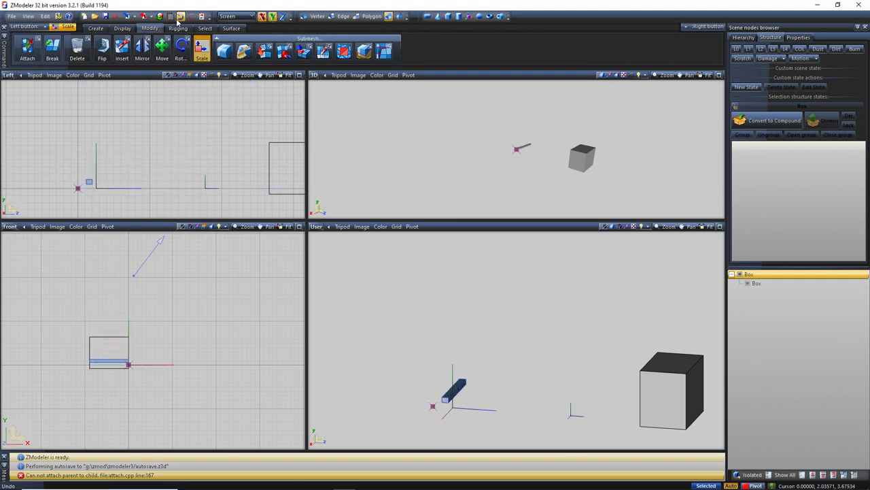
right_click(167, 125)
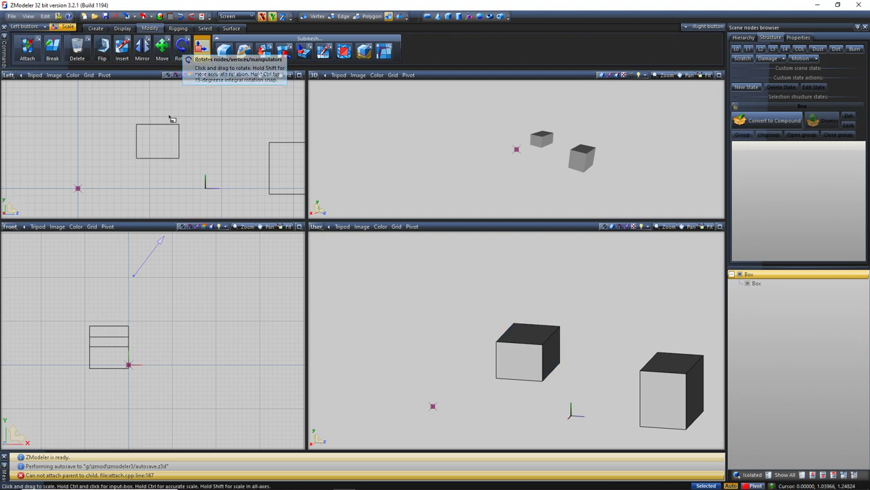
- Scale the upper box to 50% on all axes in the Left view using exact values
ctrl+click(155, 144)
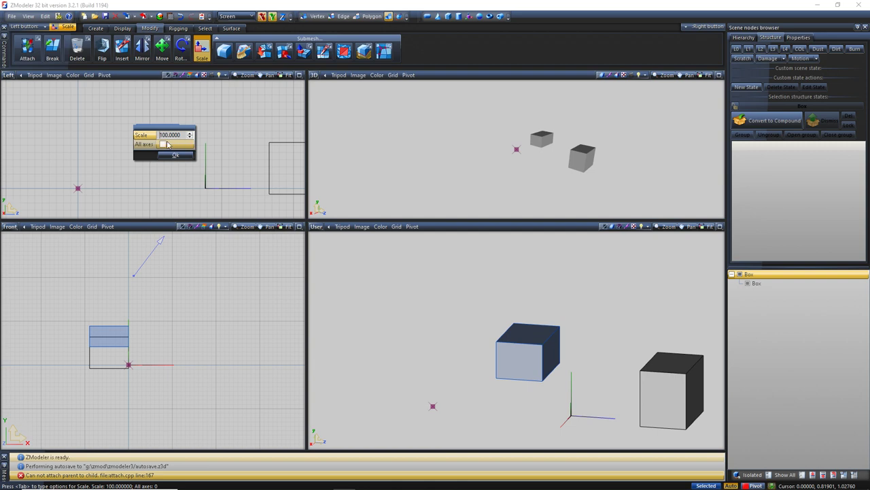
click(163, 145)
text(50)
key(Return)
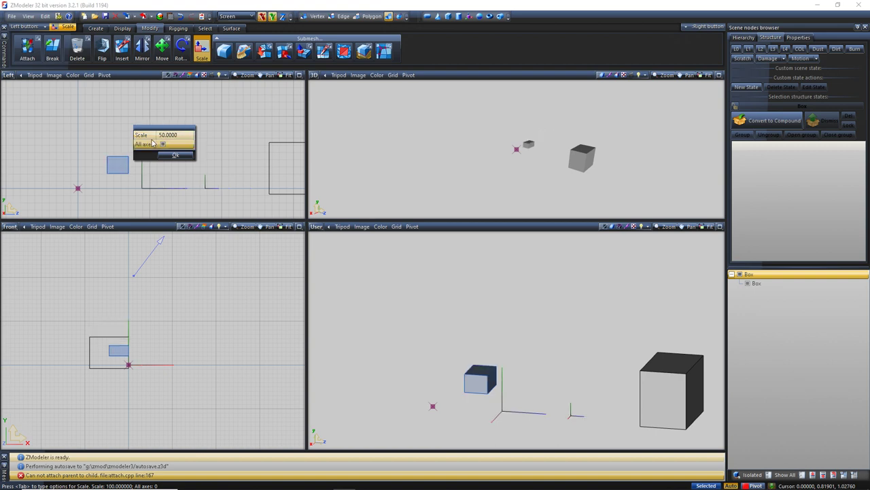
click(175, 155)
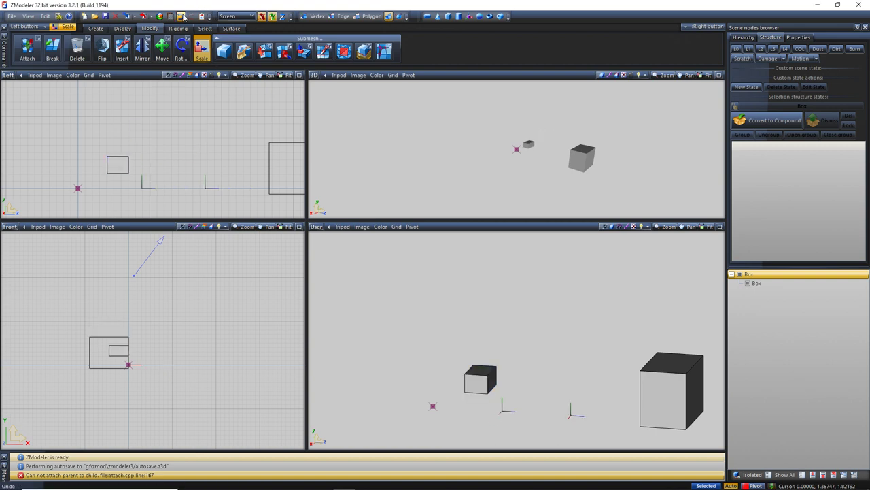
- Undo the last scalings of the upper box until it is back at its full original size
click(181, 17)
click(181, 16)
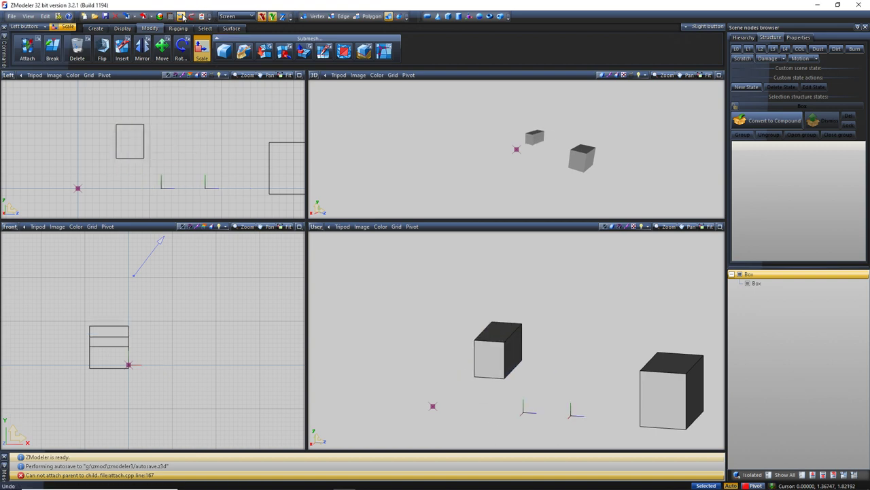
click(181, 16)
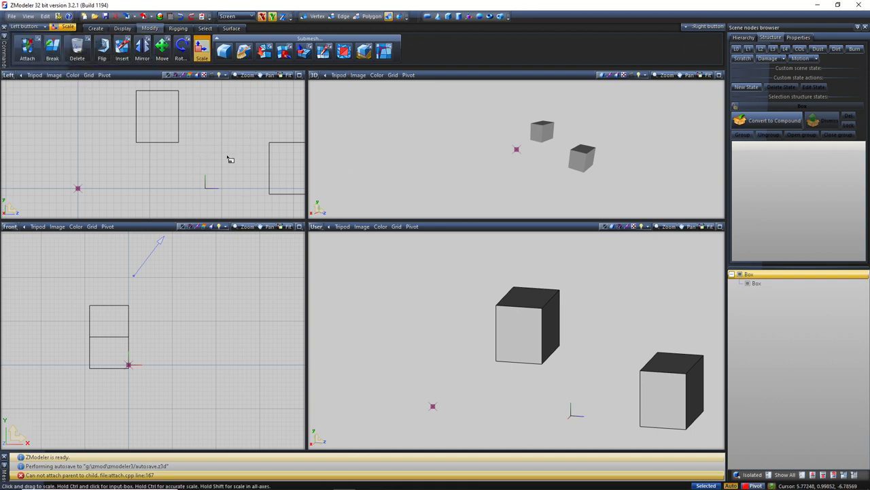
- Examine the Rigging and Select command groups, including the Quadr and Polyline selection tools
click(161, 119)
click(282, 188)
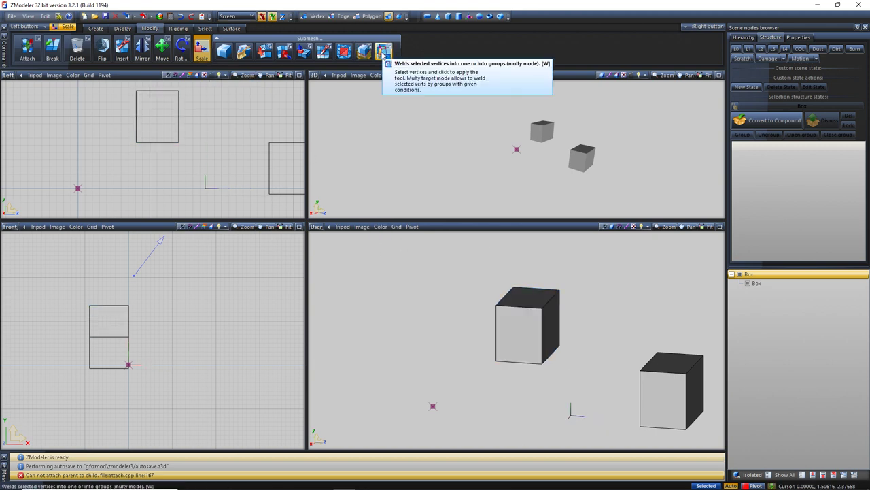
click(178, 28)
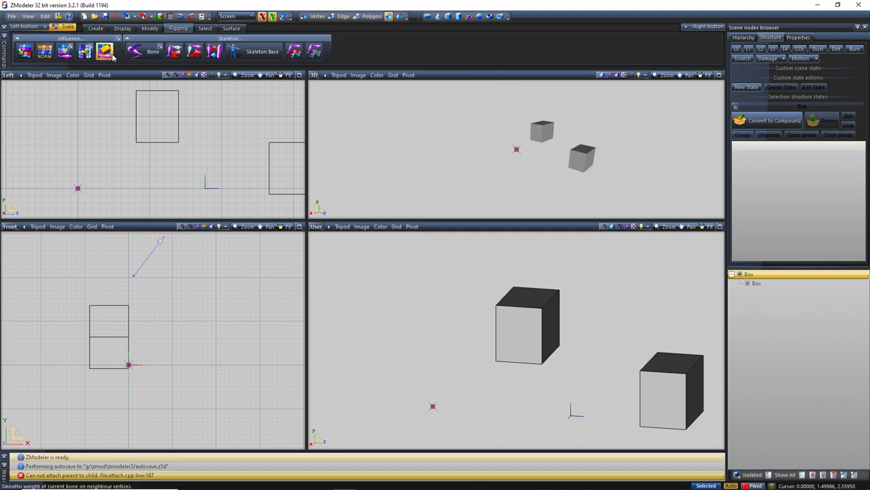
click(205, 28)
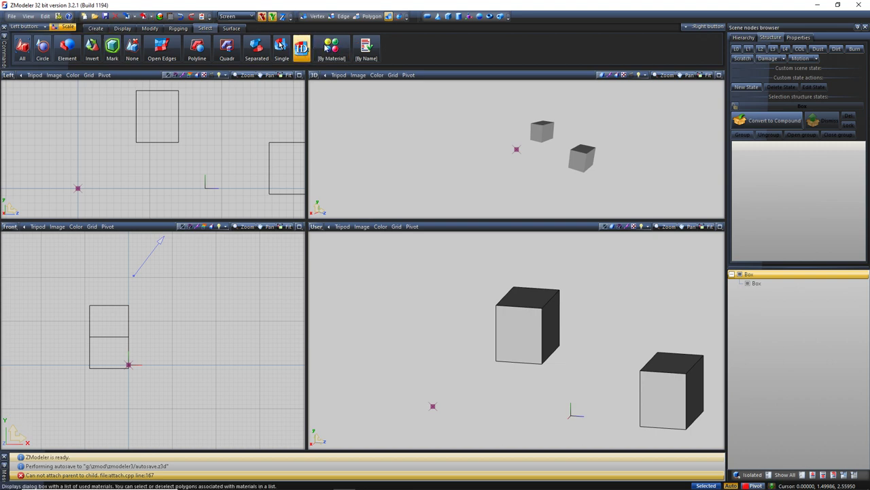
click(227, 48)
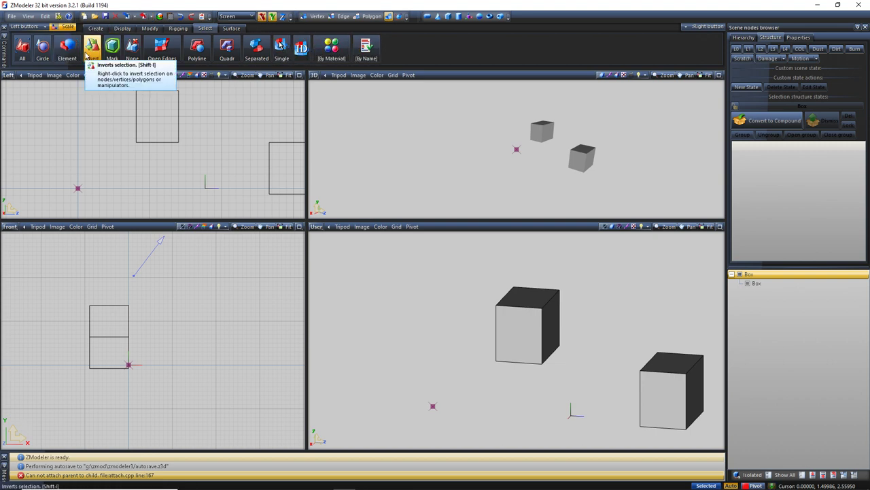
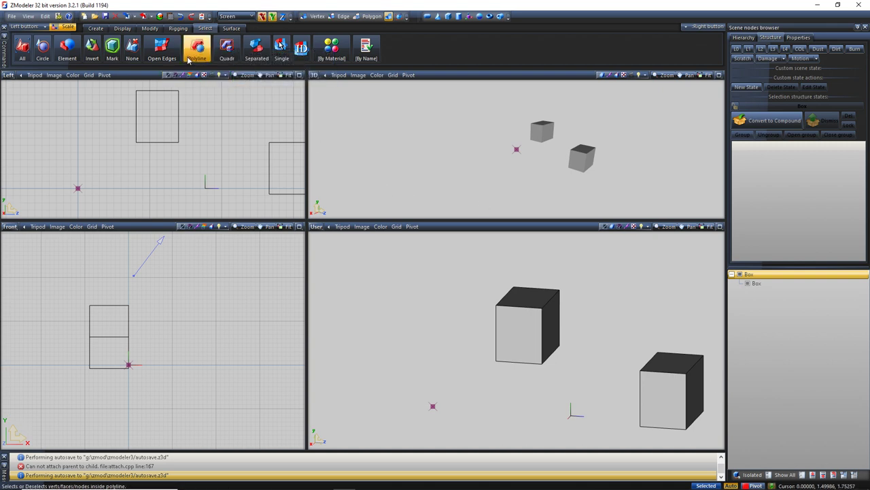
click(226, 51)
drag(253, 105, 225, 132)
click(225, 122)
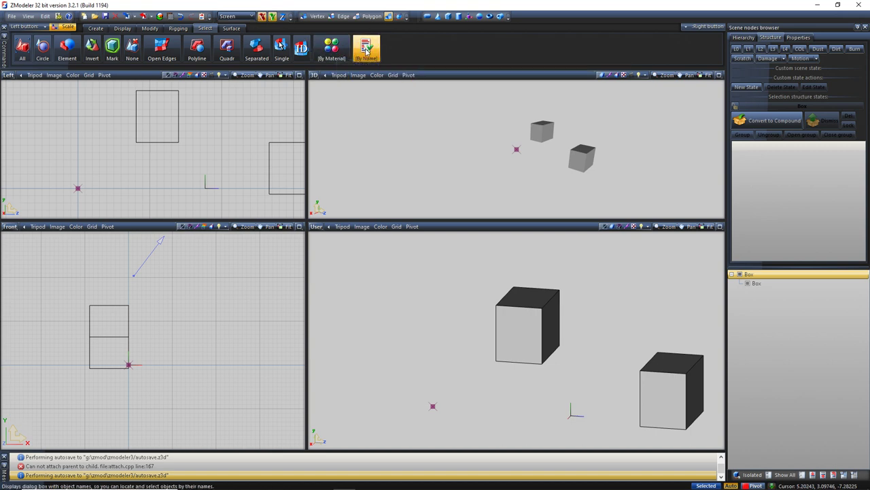
- Look over the Surface command group and find the Edit UV mapping command among the upper box's context options
click(232, 29)
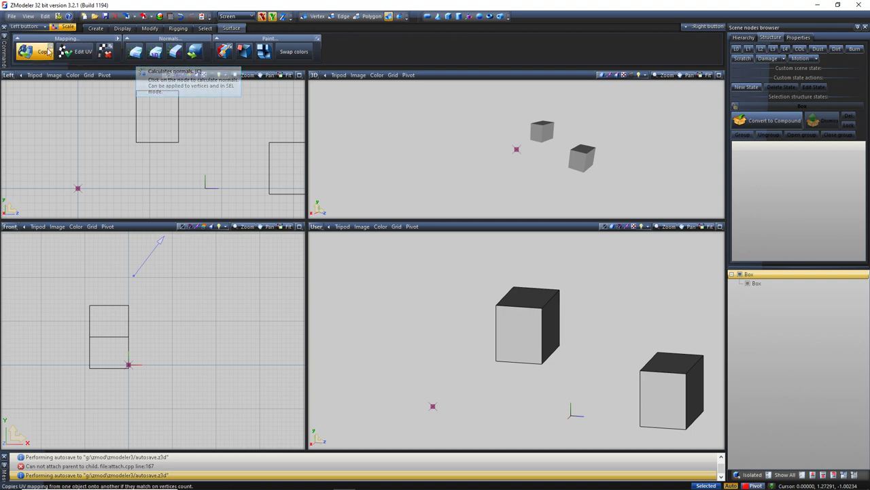
click(158, 118)
right_click(158, 118)
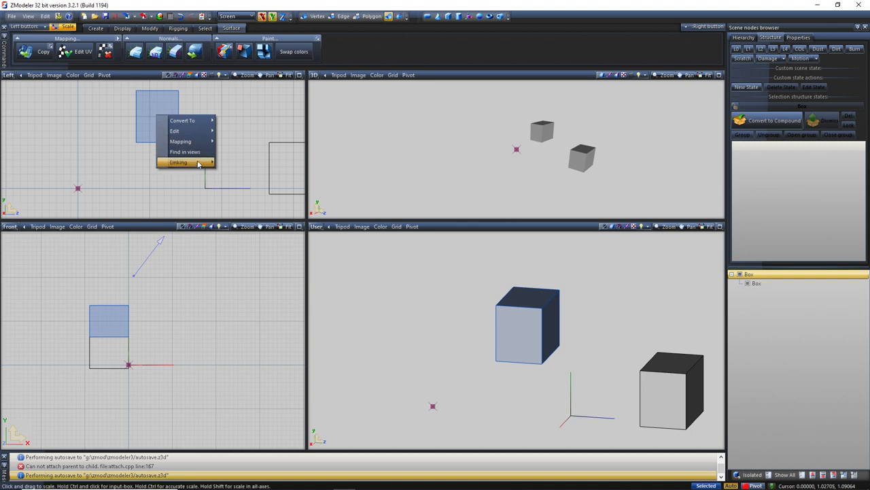
mouse_move(199, 143)
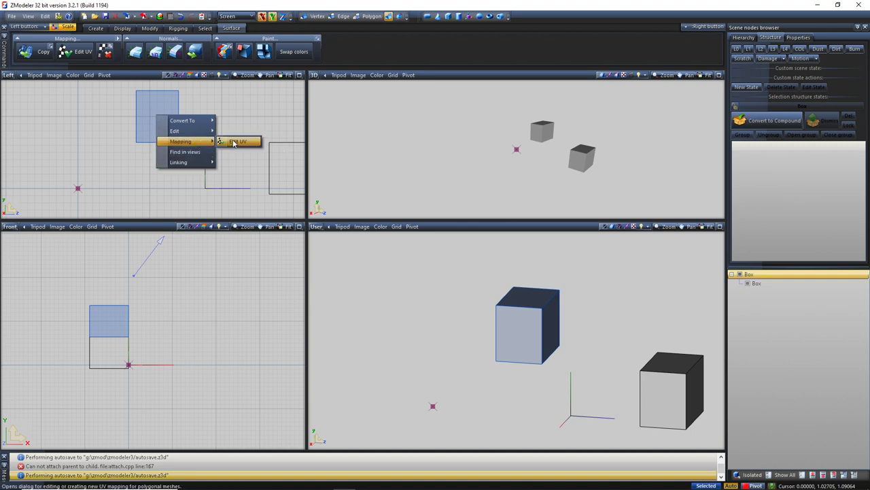
ctrl+click(39, 121)
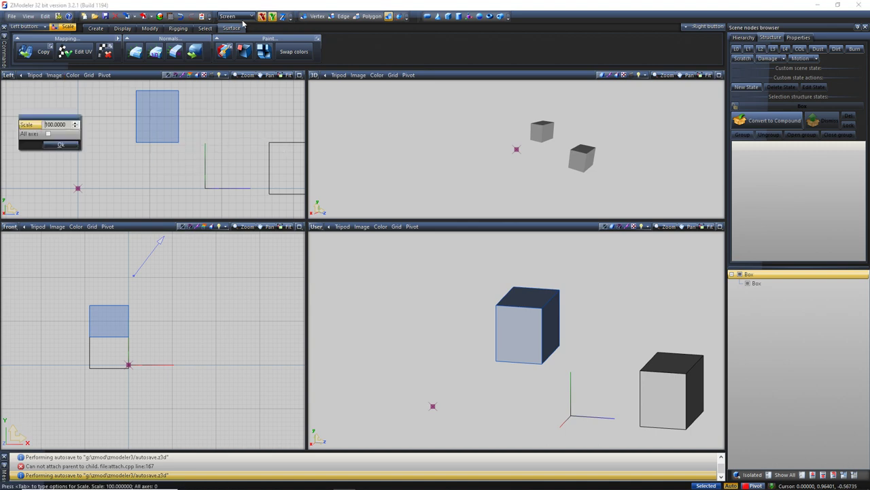
click(60, 144)
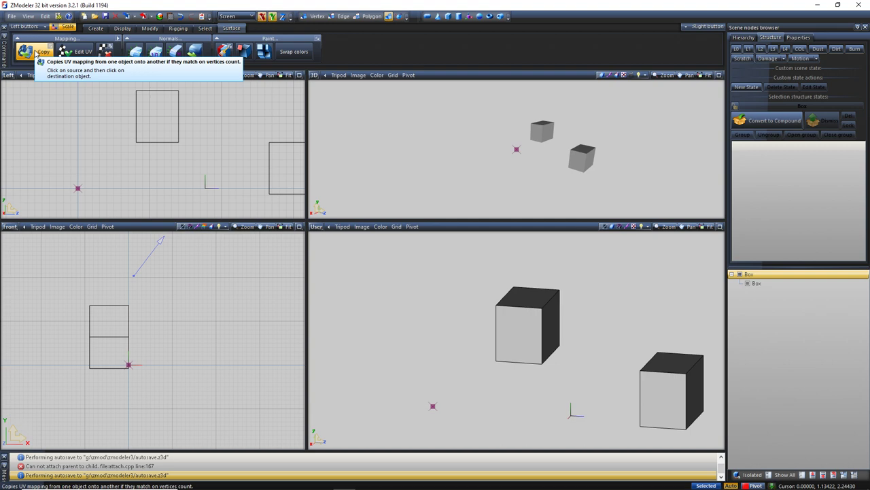
- Examine the UV mapping copy and reset commands and the normals commands of the Surface group
click(35, 53)
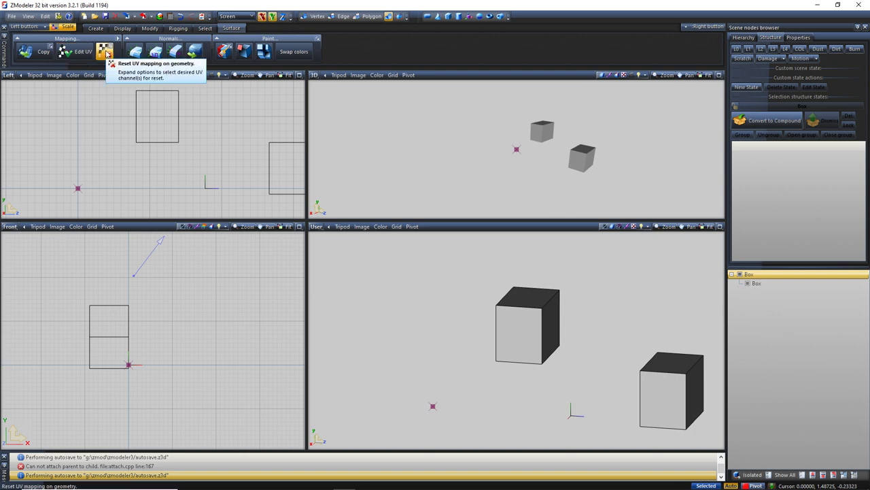
click(534, 316)
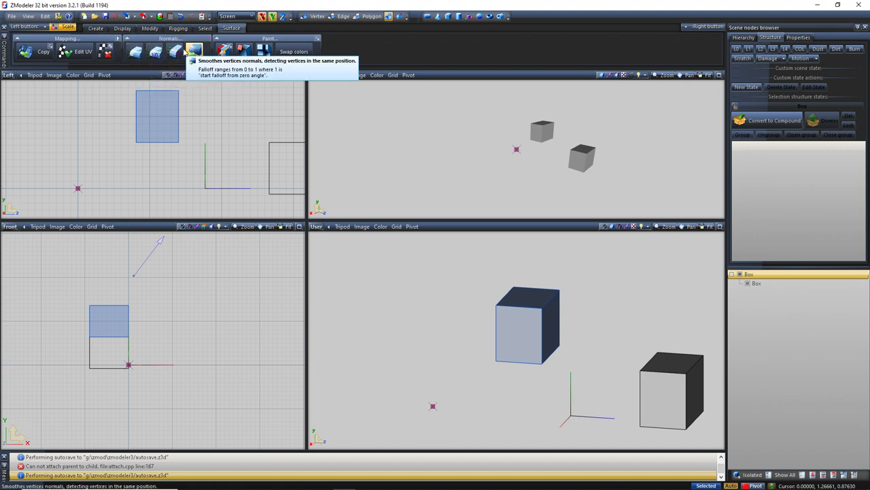
click(174, 51)
click(129, 365)
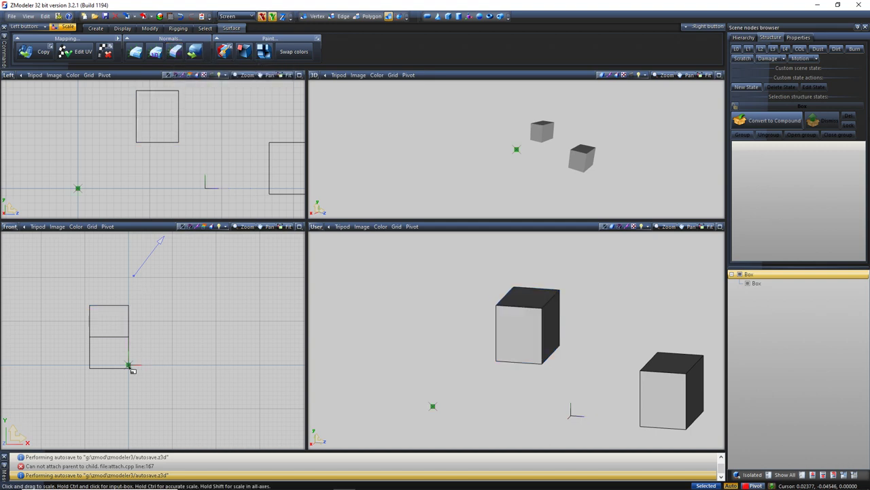
click(133, 368)
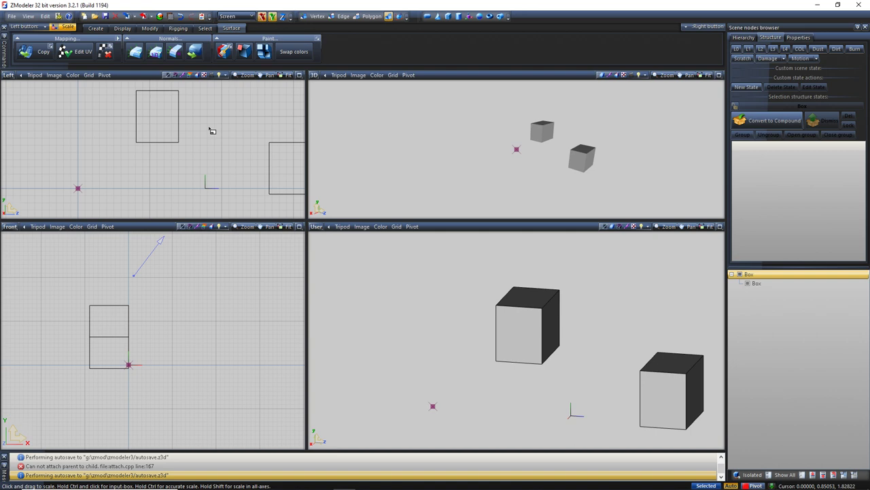
- Apply the Smooth normals command to the upper box in the User view with its default options
click(196, 53)
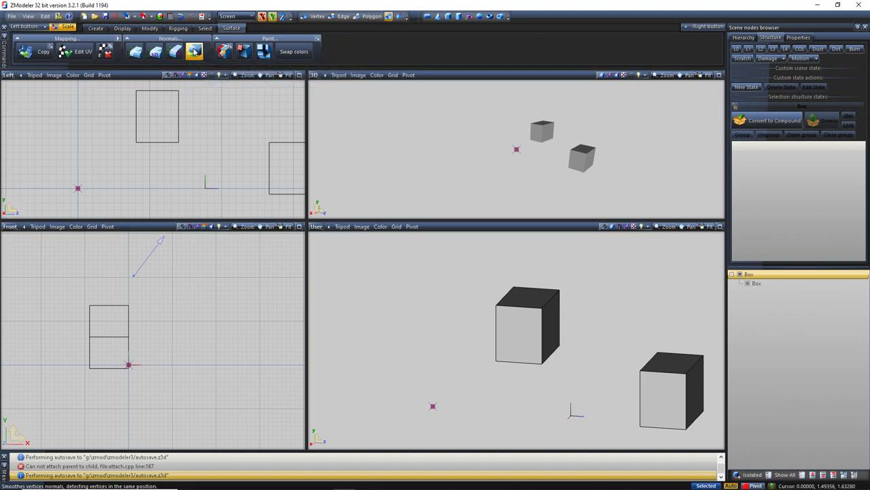
click(531, 320)
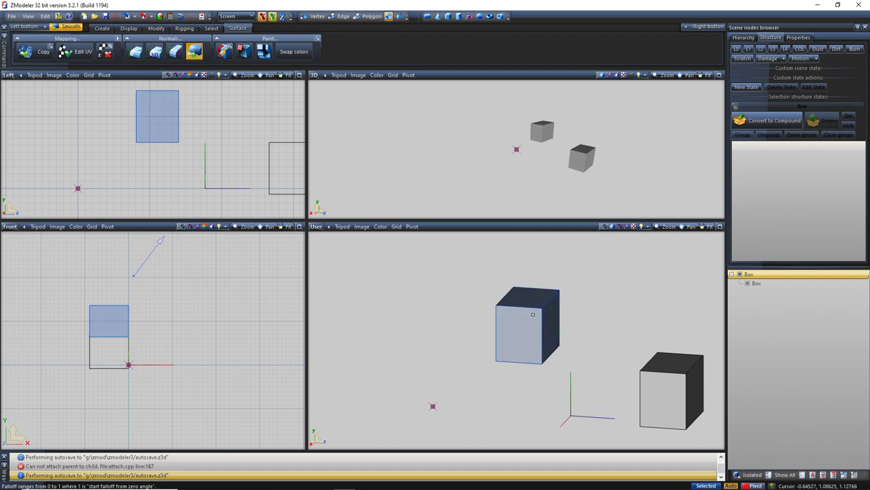
key(Tab)
key(Return)
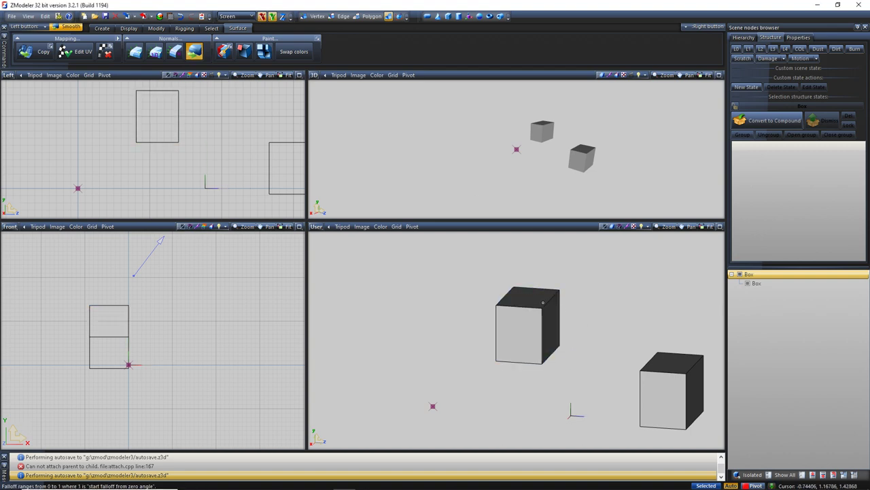
- Smooth the upper box's normals with 300% total affect and an angle of 100, and undo the smoothing
key(Tab)
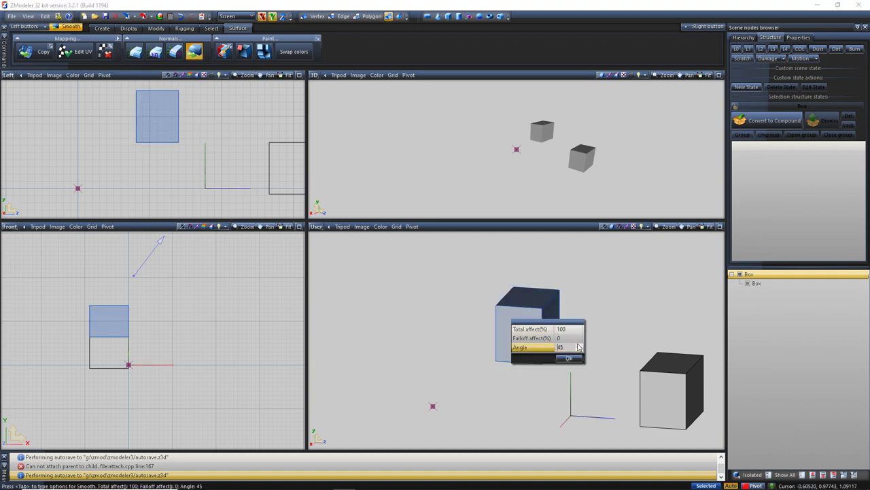
click(572, 329)
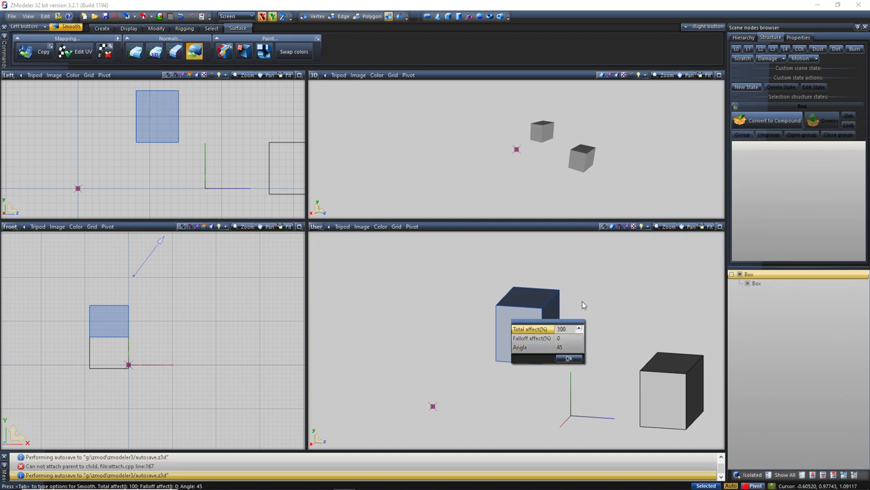
text(3)
click(544, 347)
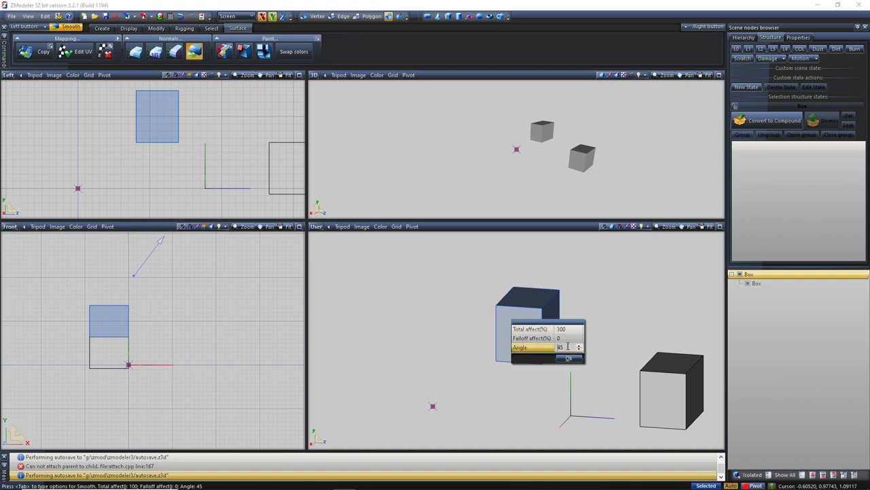
text(90)
key(Tab)
key(Tab)
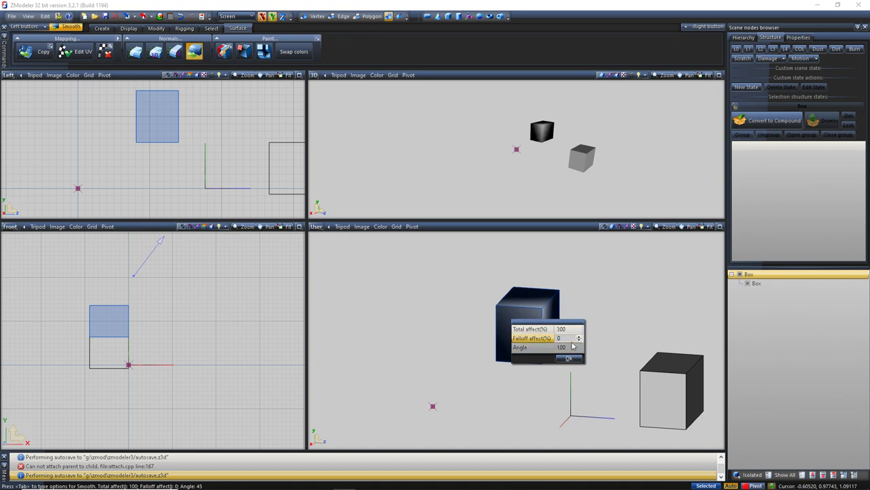
click(568, 358)
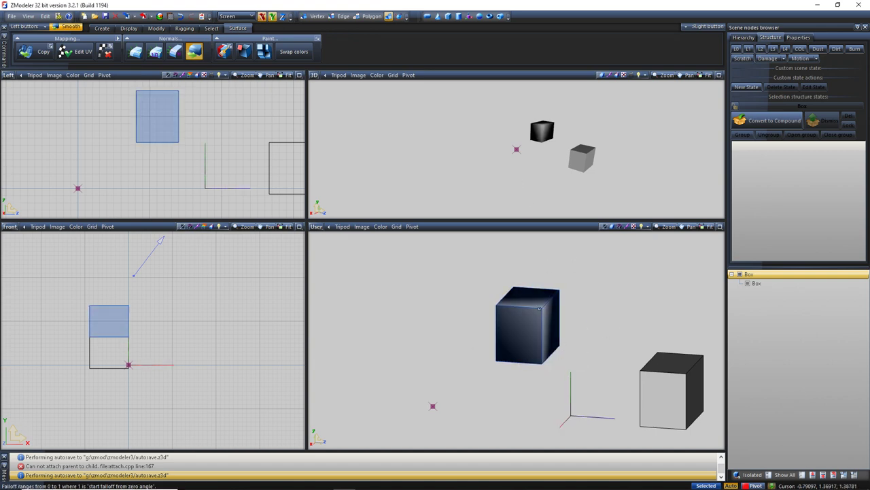
click(592, 267)
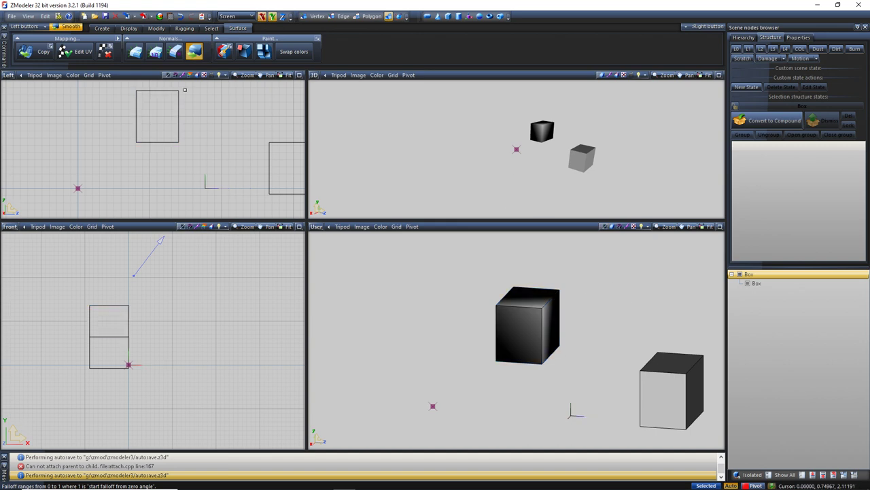
click(180, 16)
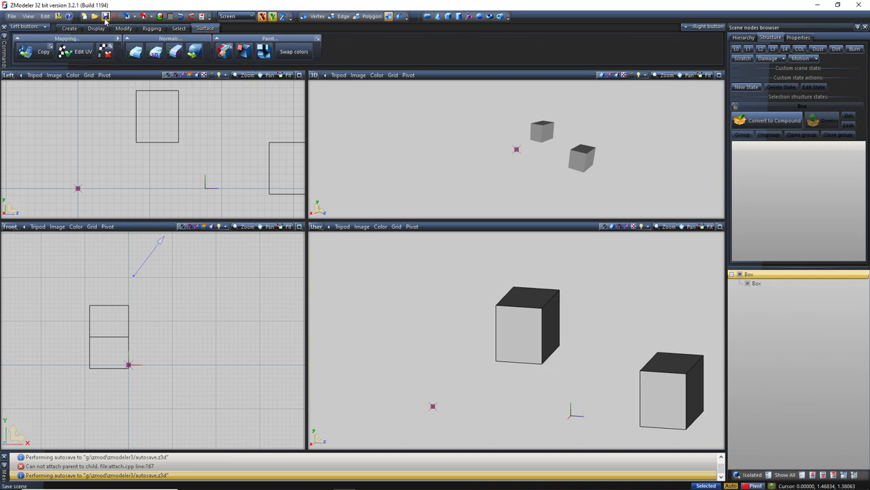
- Look over the Undo, Redo and Undo Browser editing commands
click(46, 17)
mouse_move(58, 28)
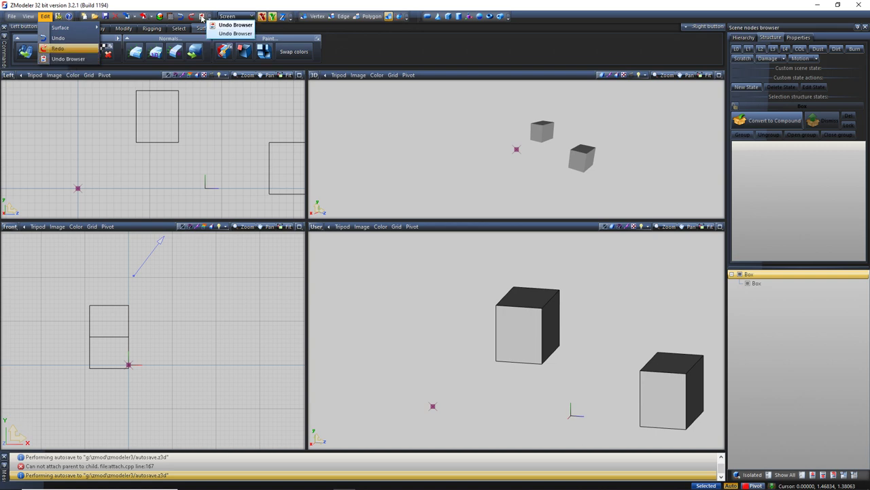
click(47, 16)
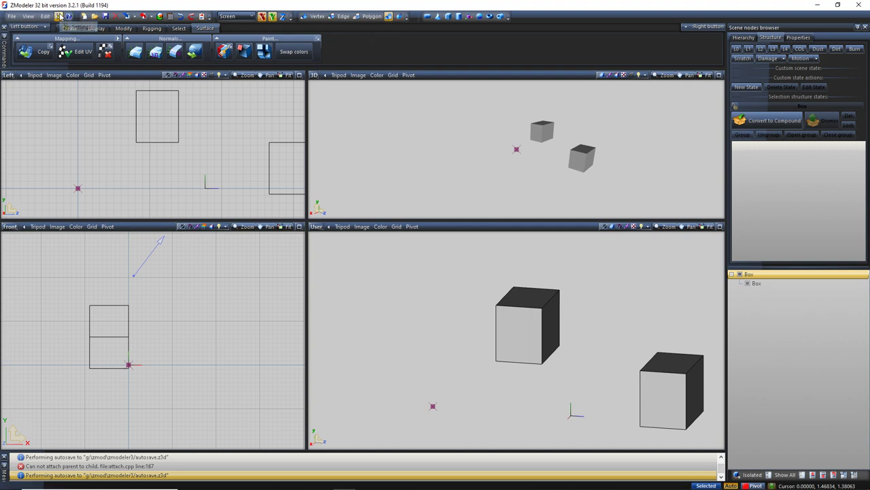
- Open the program's Configuration dialog and widen both the dialog and its category list so the category names are readable
click(58, 16)
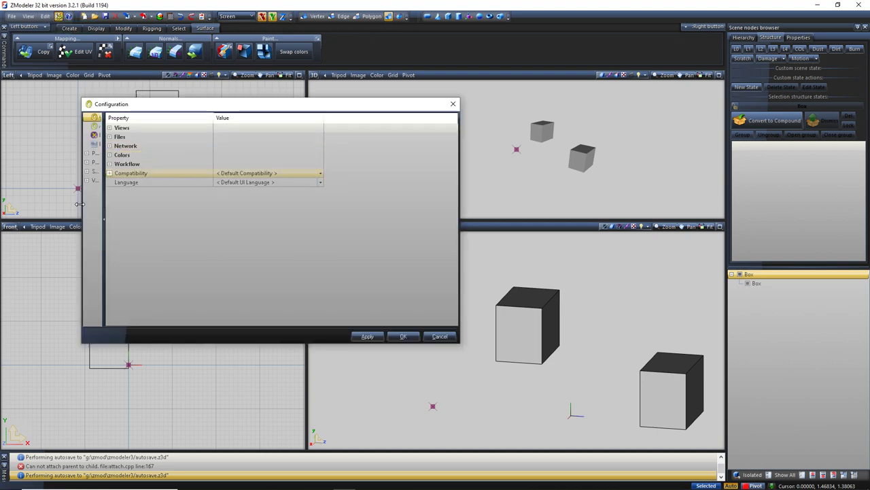
drag(80, 204, 39, 209)
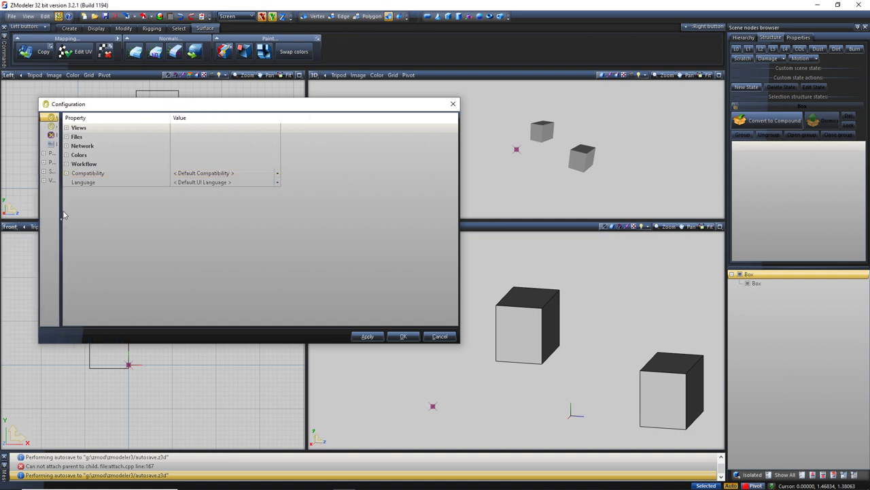
drag(62, 145, 140, 146)
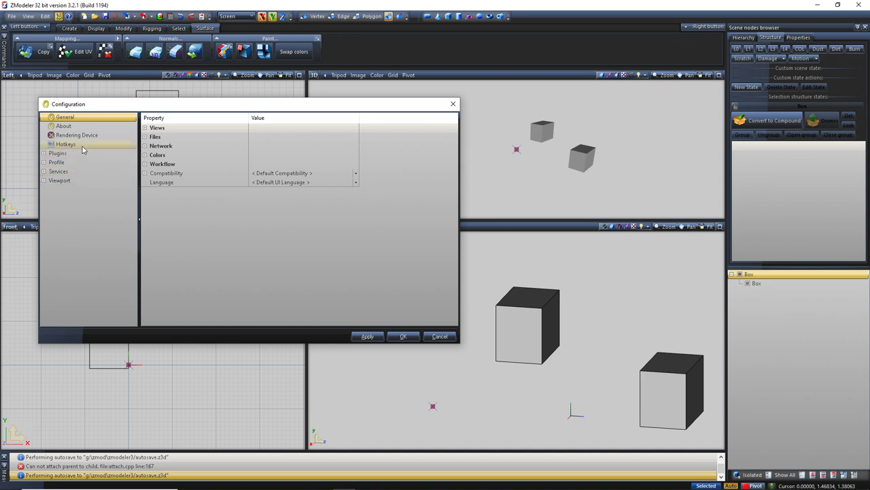
- Look over the General configuration settings for mesh views, tooltips and colors
click(145, 128)
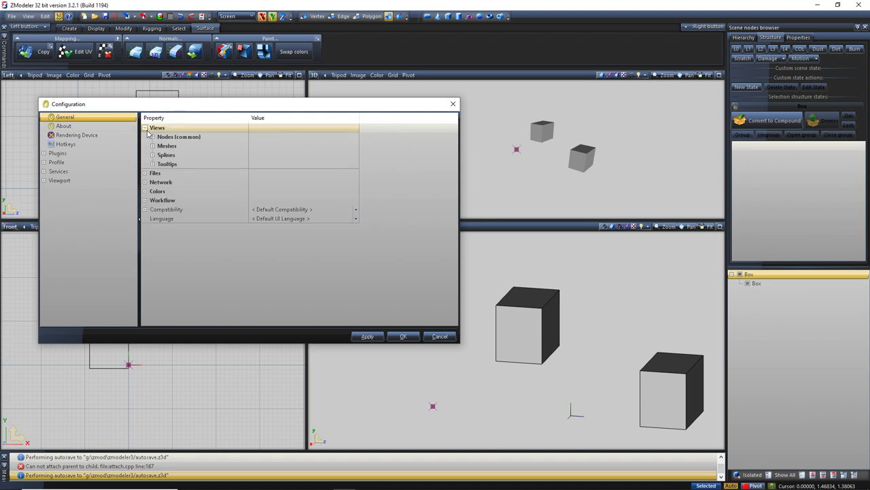
click(152, 147)
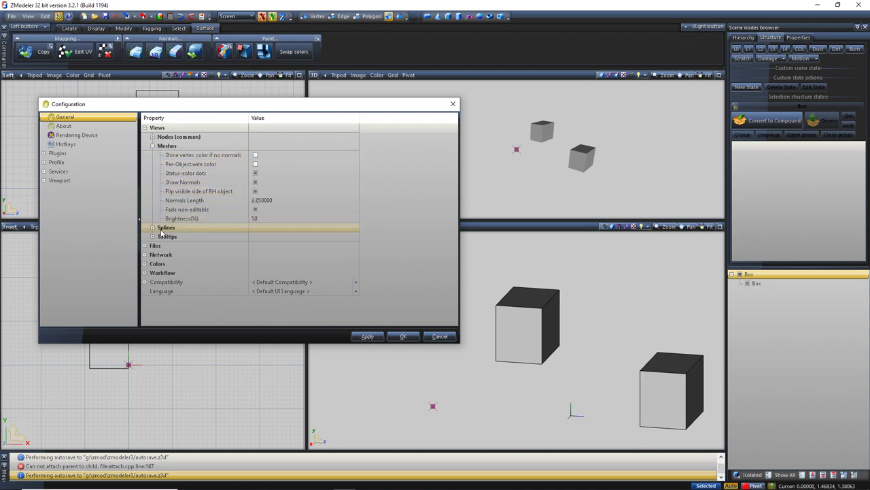
double_click(182, 236)
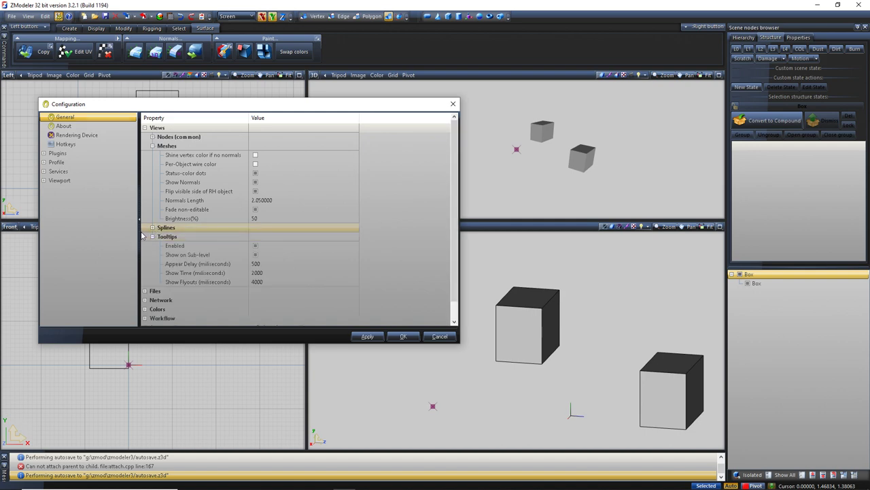
click(153, 236)
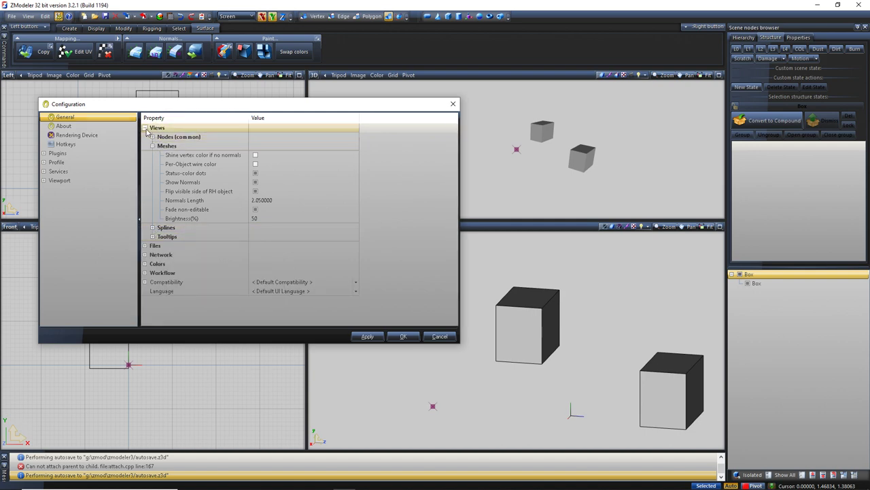
click(144, 127)
click(145, 154)
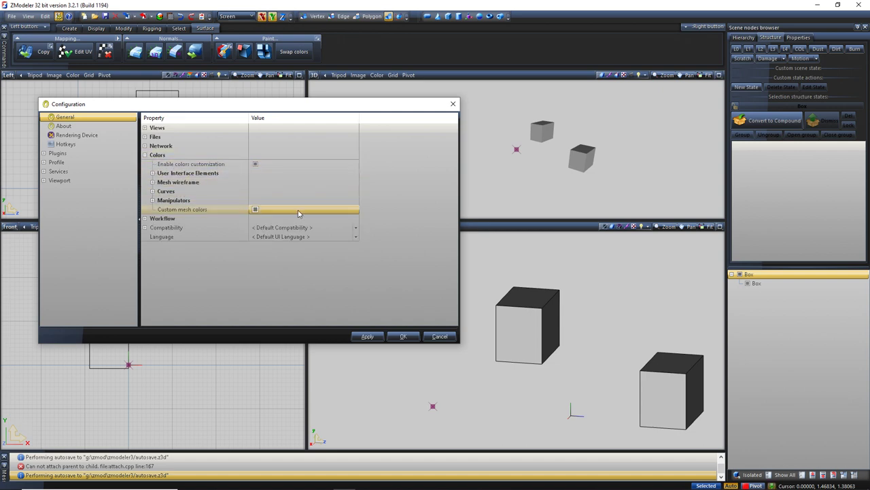
- Review the Rendering Device settings and the Plugins category, and leave the configuration without applying changes
click(75, 135)
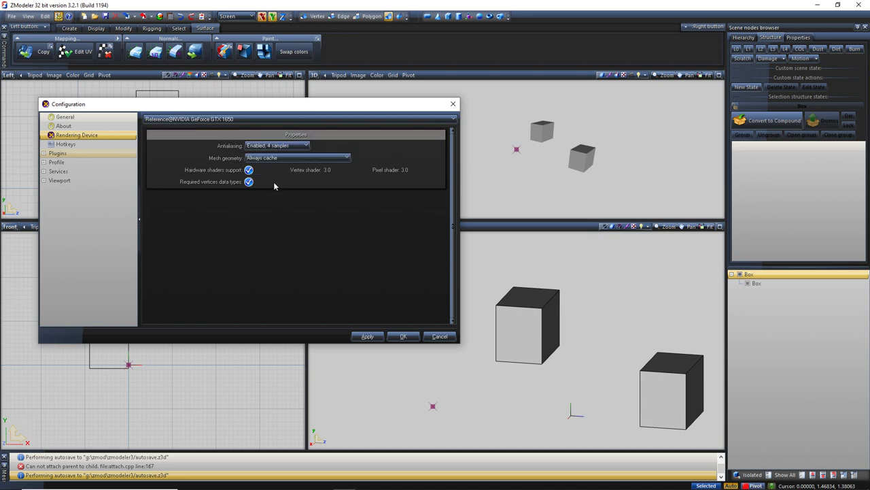
click(43, 153)
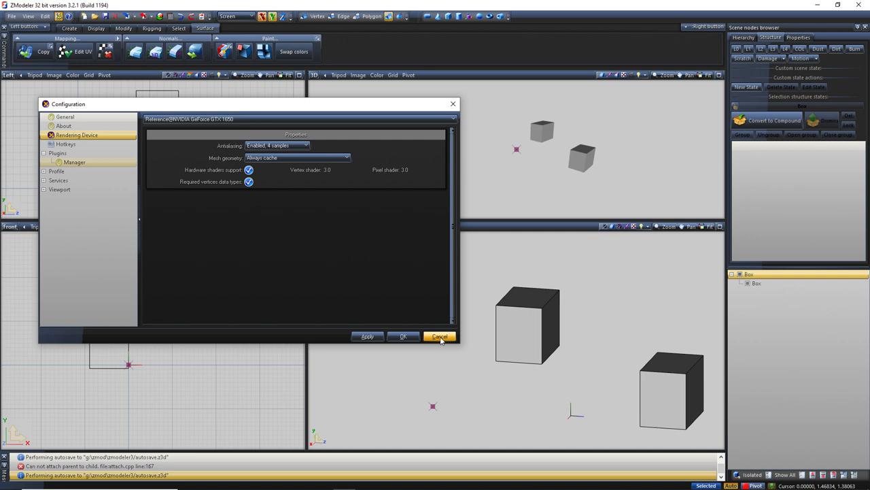
click(440, 336)
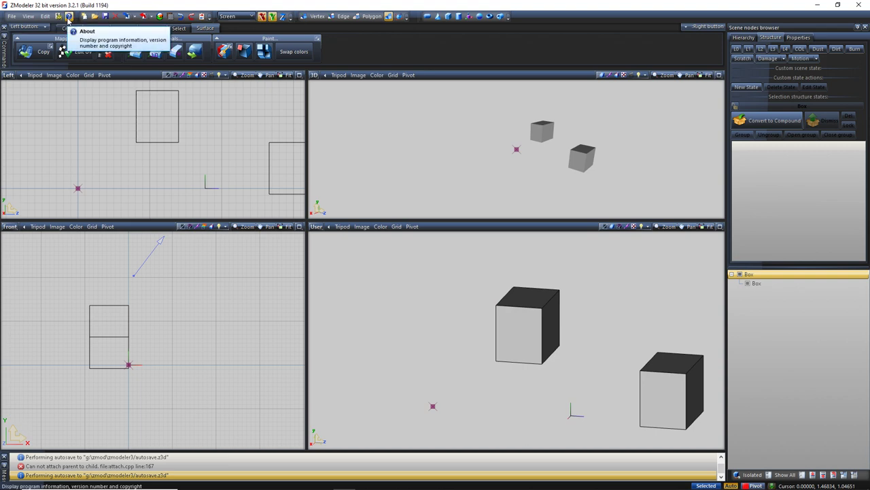
- View the program's About information with its Account Setup page, and close it without entering any account details
click(68, 17)
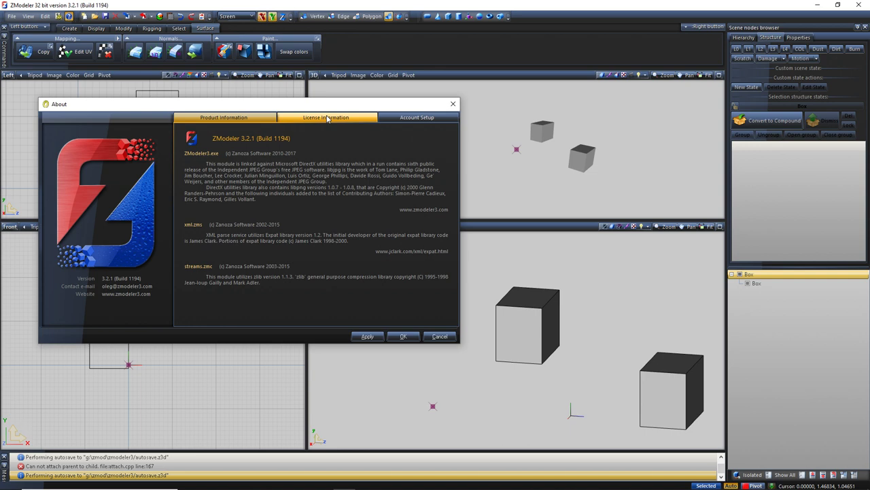
click(398, 120)
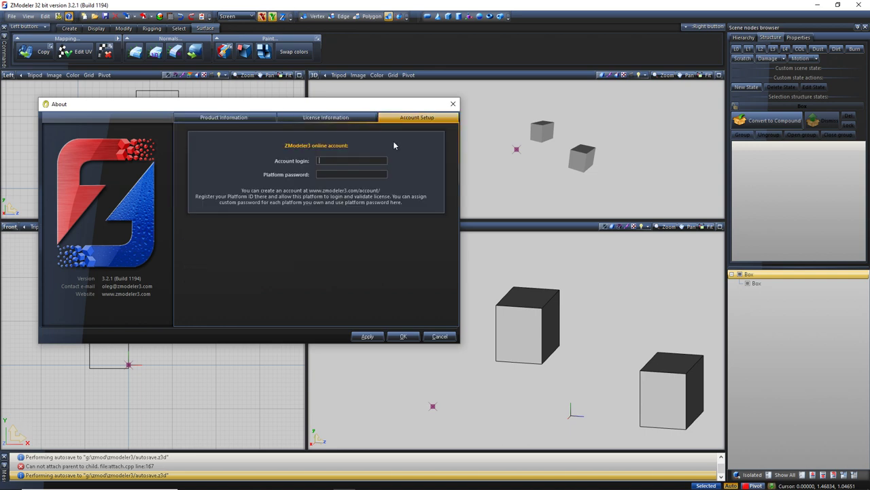
click(319, 160)
click(454, 105)
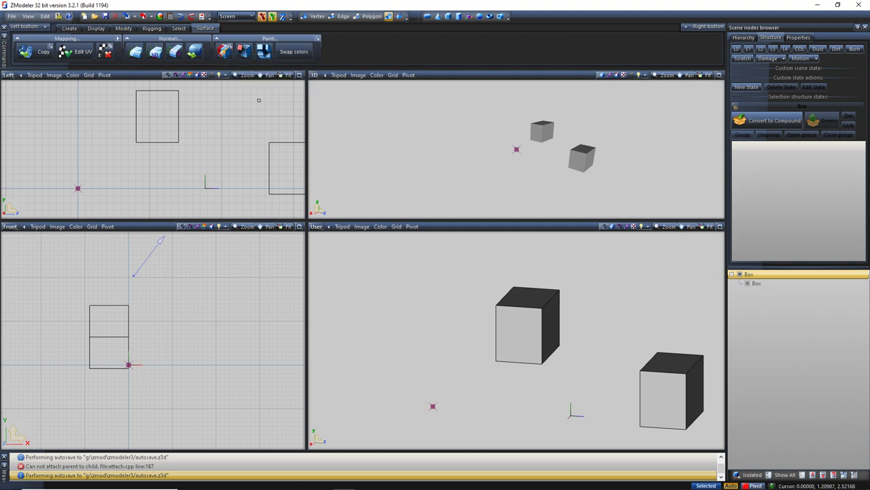
- Compare the Hierarchy and Structure pages of the Scene nodes browser
click(156, 99)
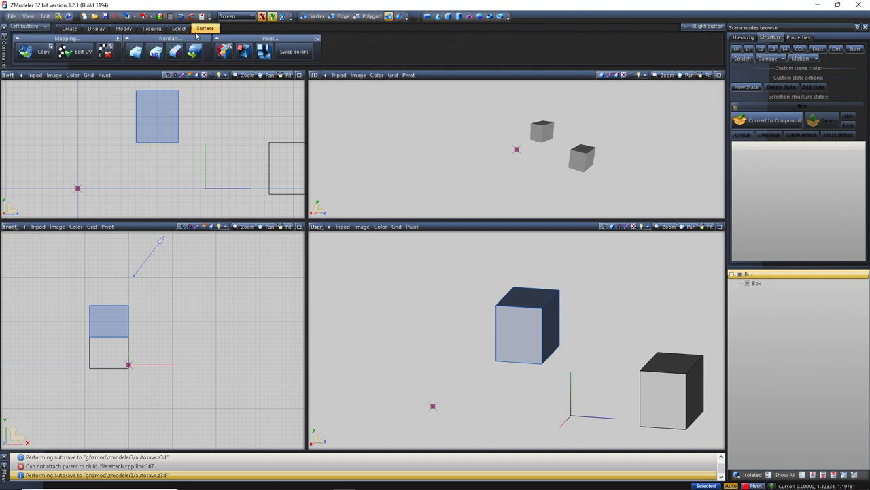
click(589, 89)
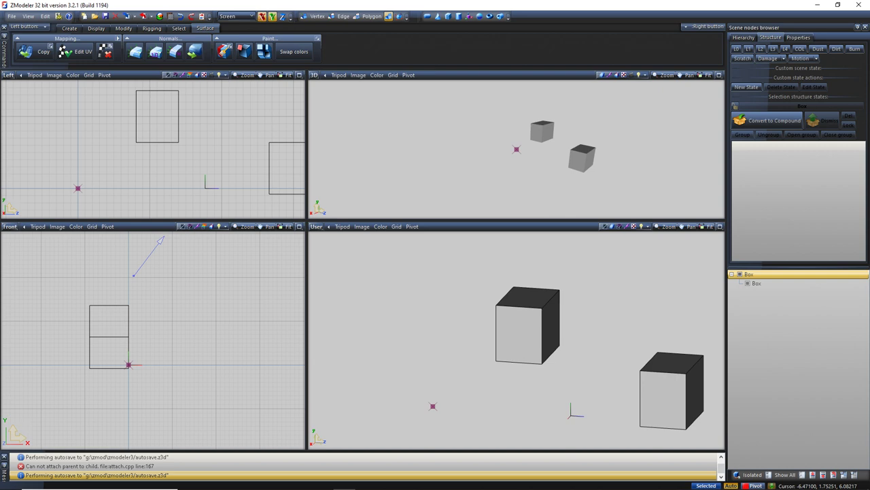
click(746, 38)
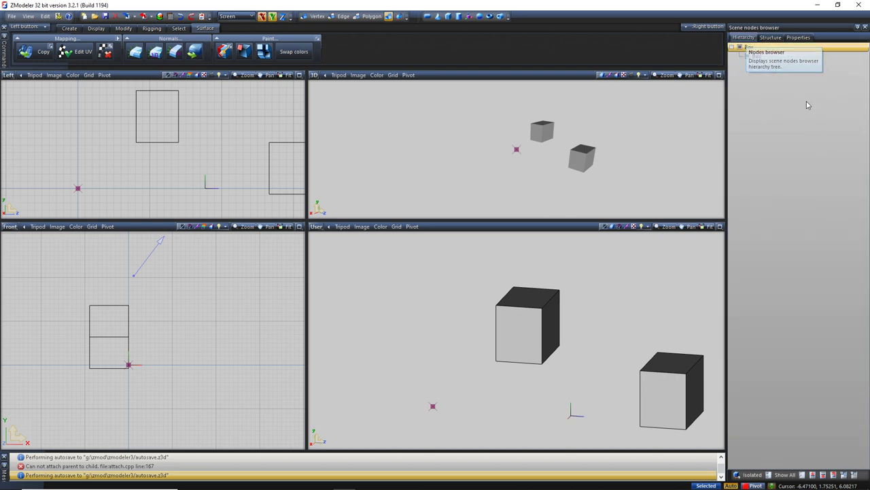
click(767, 38)
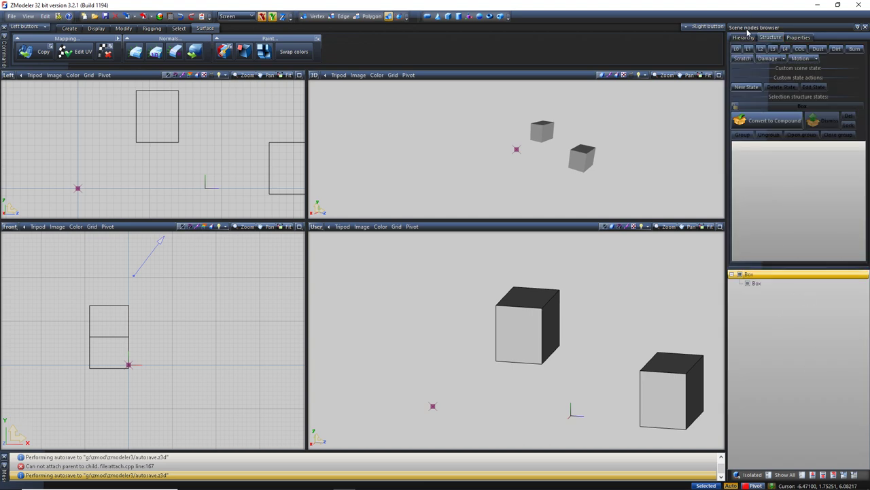
click(743, 38)
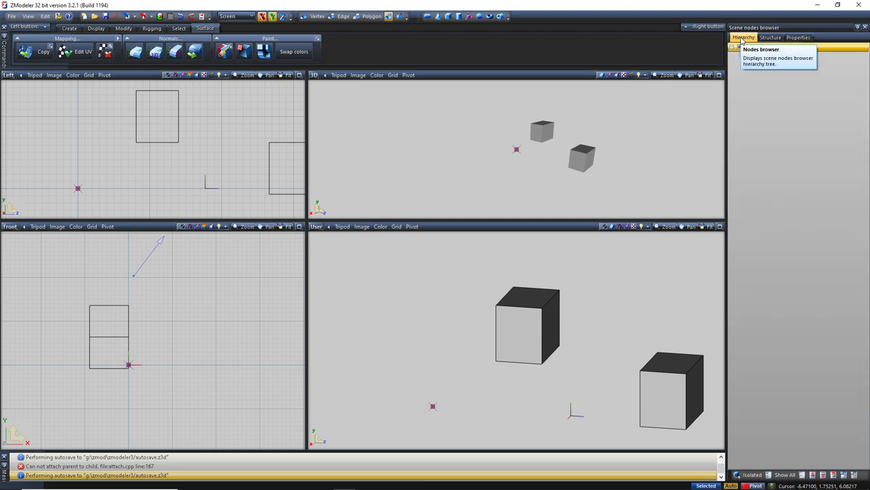
click(770, 37)
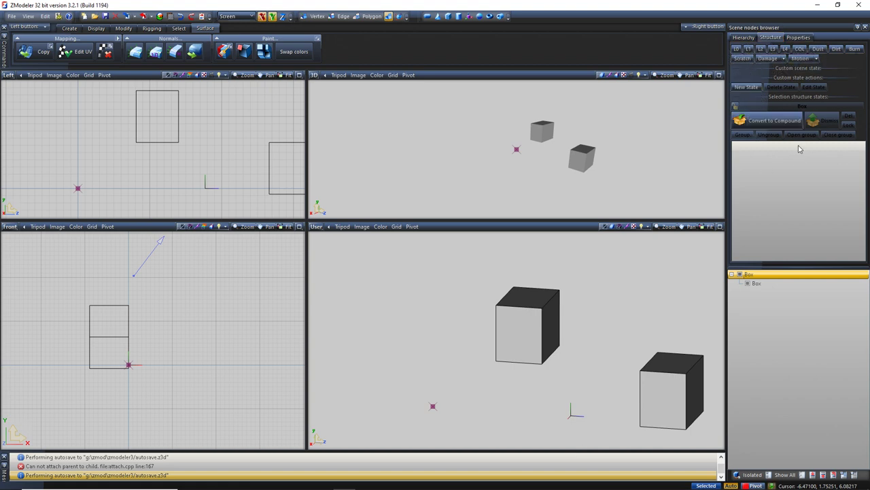
click(744, 37)
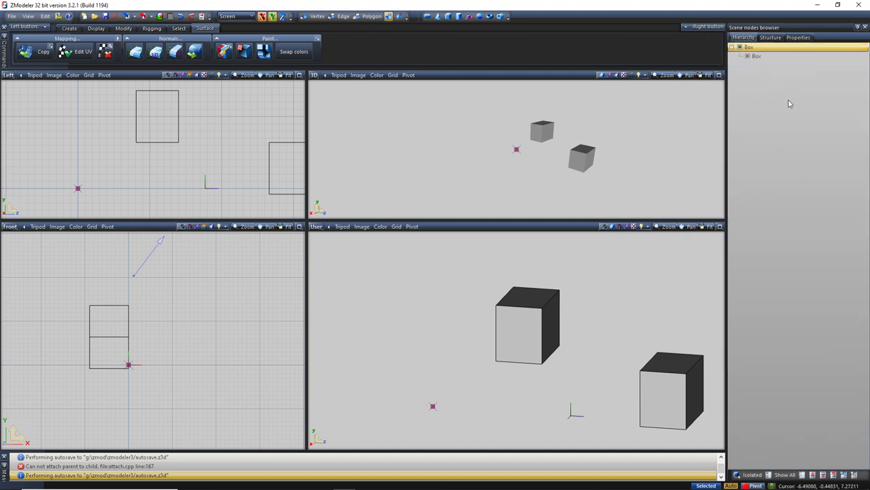
- Convert the parent Box node to a compound and activate the L0 level of detail with its structure editing enabled
click(771, 38)
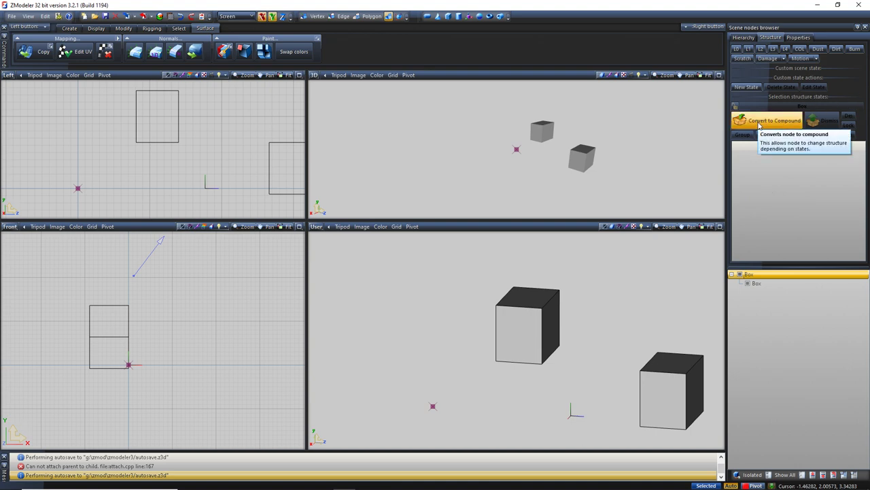
click(765, 284)
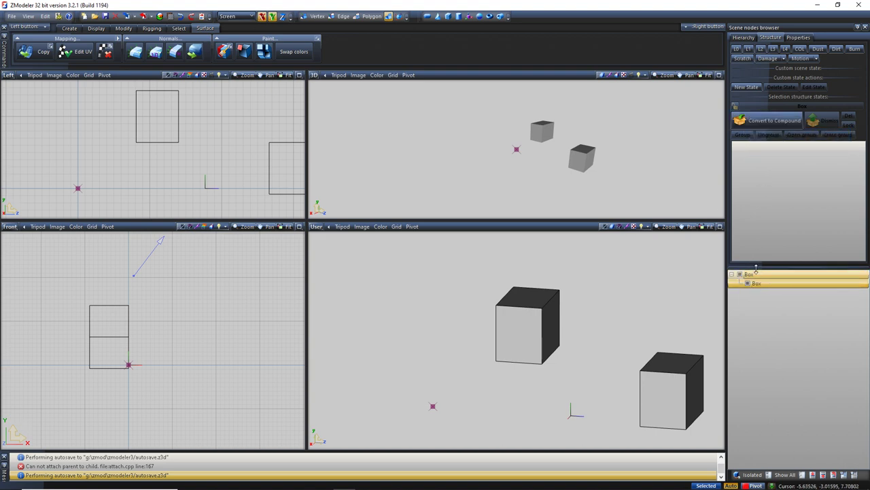
click(762, 276)
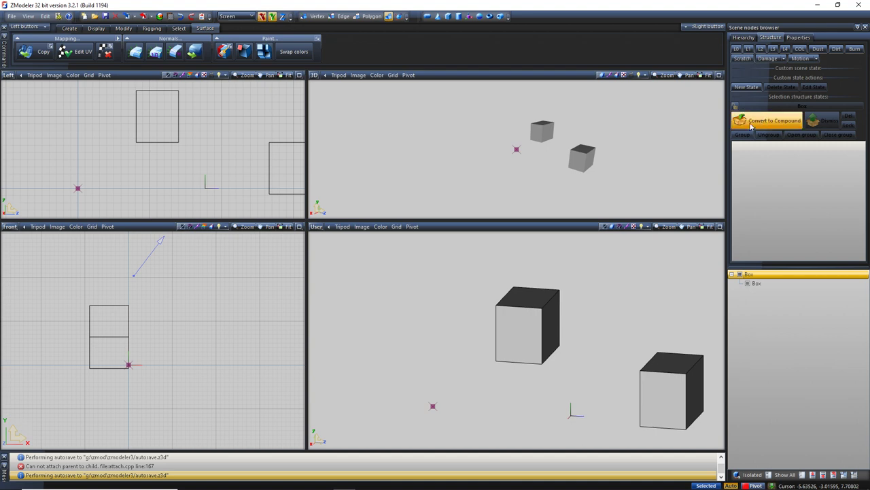
click(761, 49)
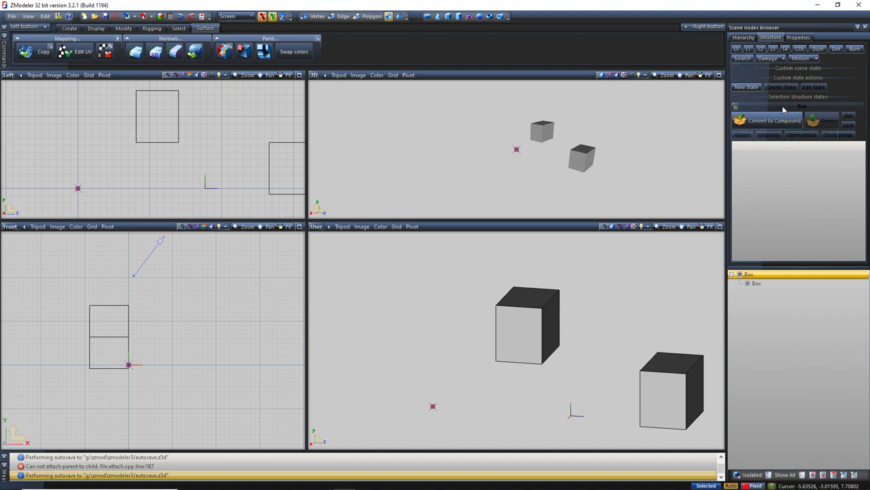
click(762, 285)
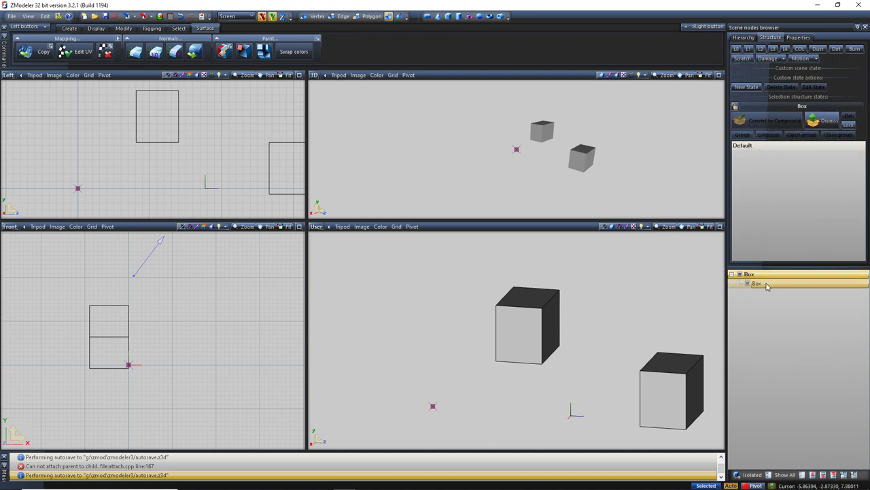
click(767, 287)
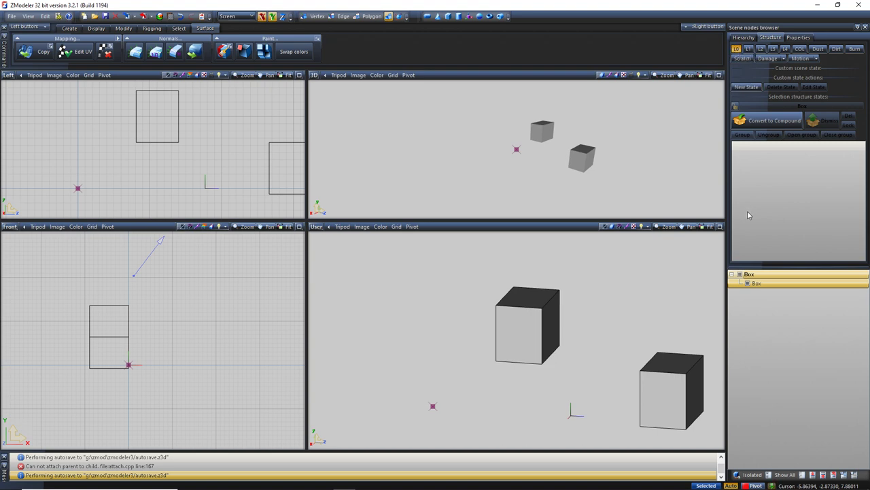
click(761, 276)
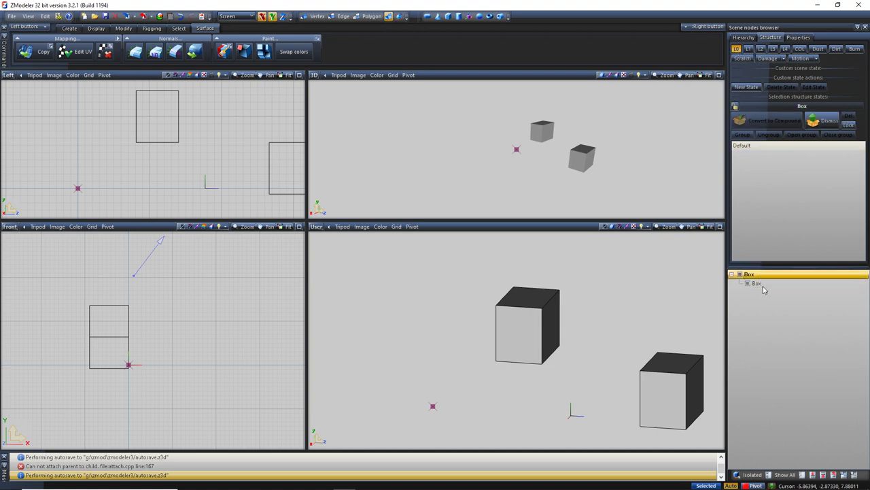
click(737, 106)
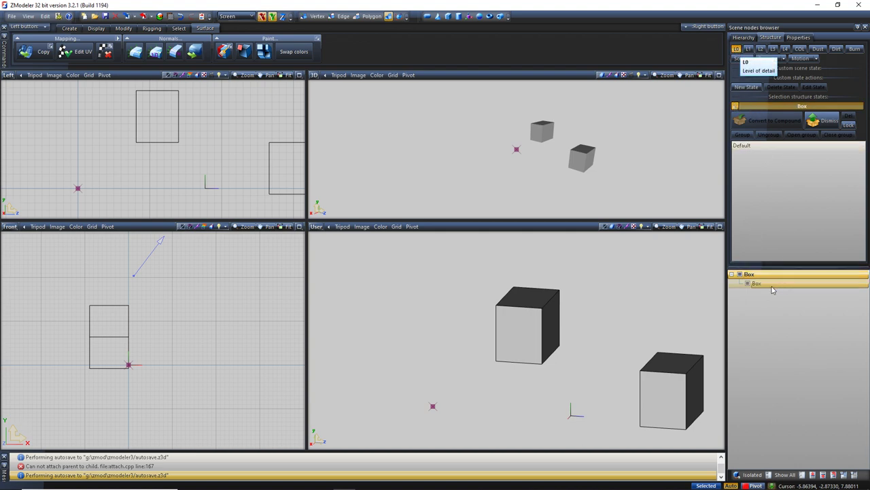
- Move the child Box node into the compound's L0 state and toggle L0 to compare it with the Default state
drag(770, 290, 782, 190)
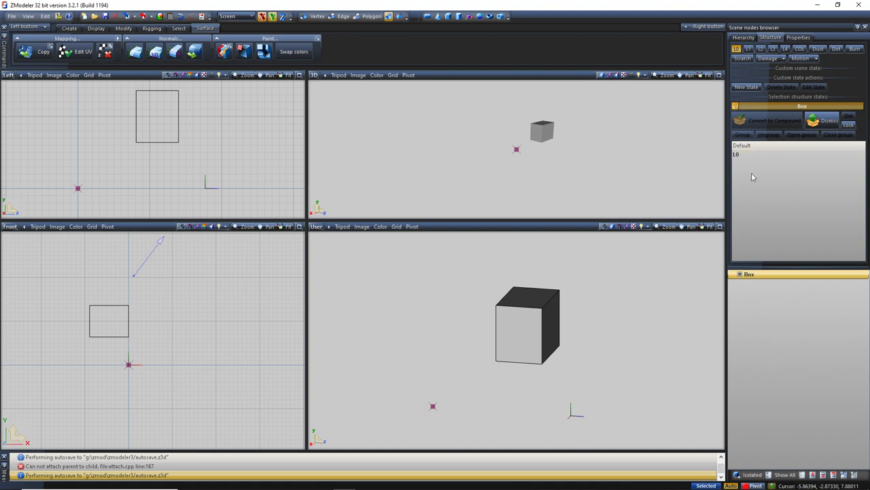
click(737, 49)
click(738, 50)
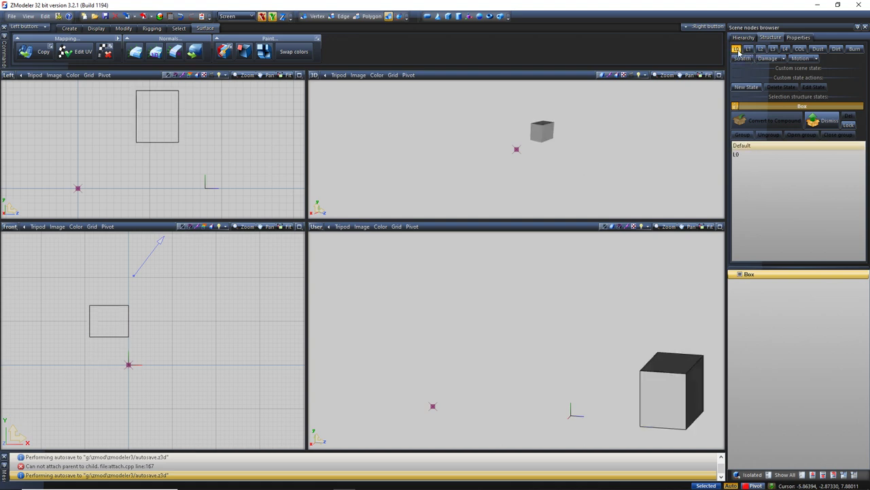
click(738, 50)
click(738, 50)
click(738, 50)
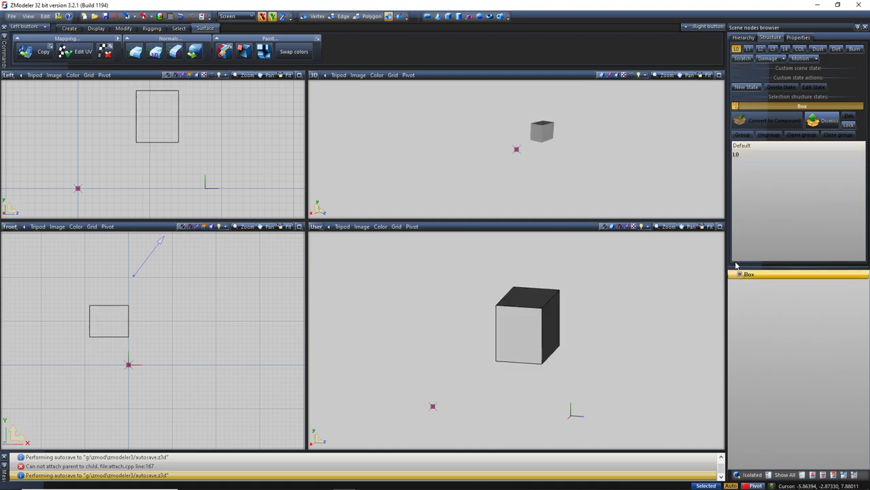
- Undo the parent box's compound conversion and its L0 state assignment
click(830, 161)
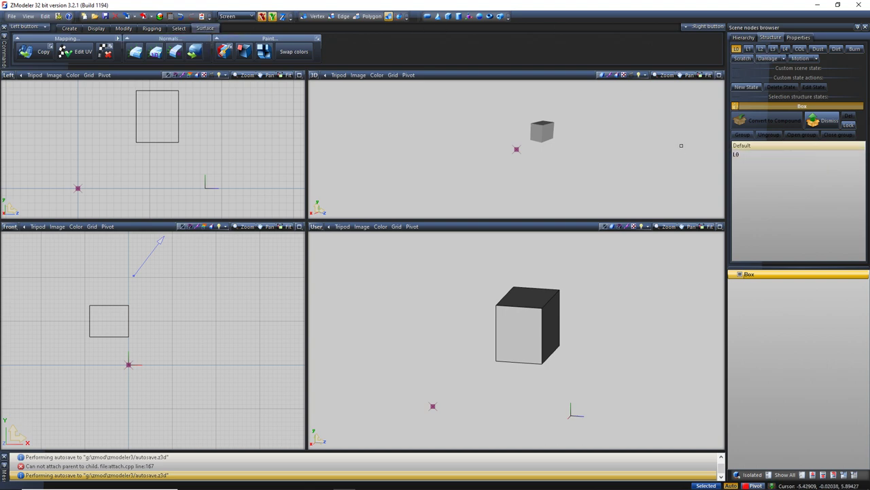
click(782, 222)
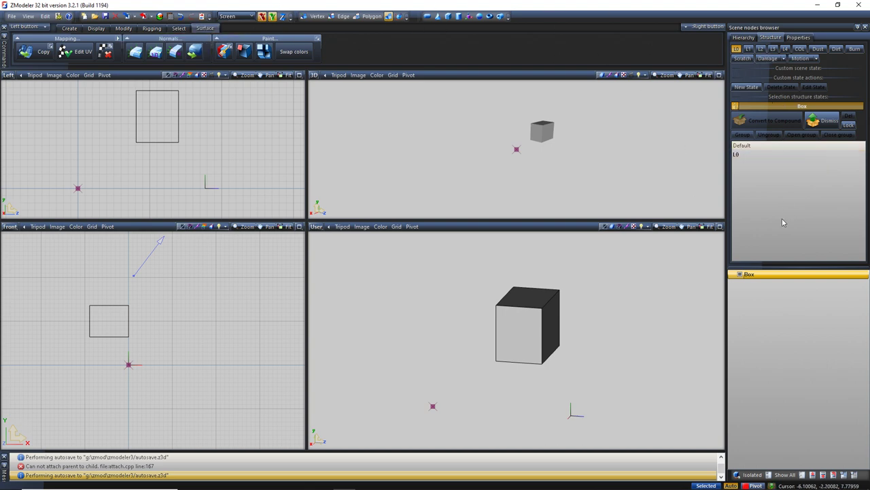
click(182, 16)
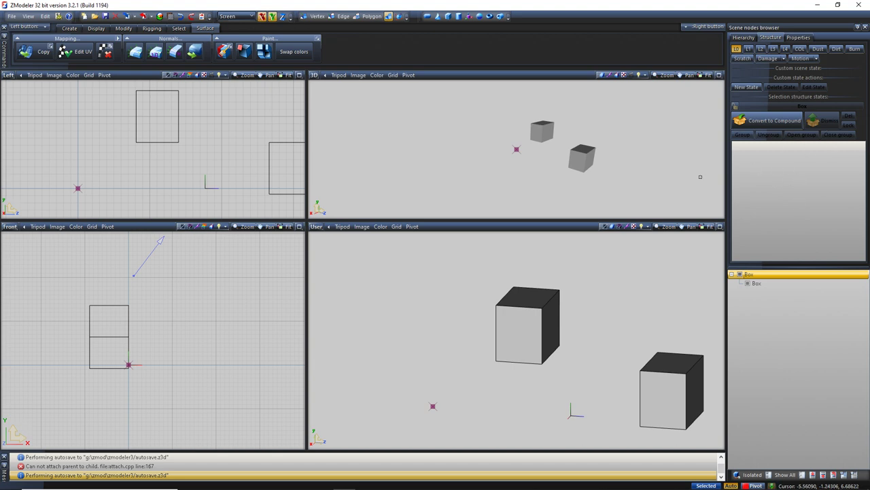
- Select the child box and examine its Boundary, External State and Appearance settings on the Properties page
click(798, 38)
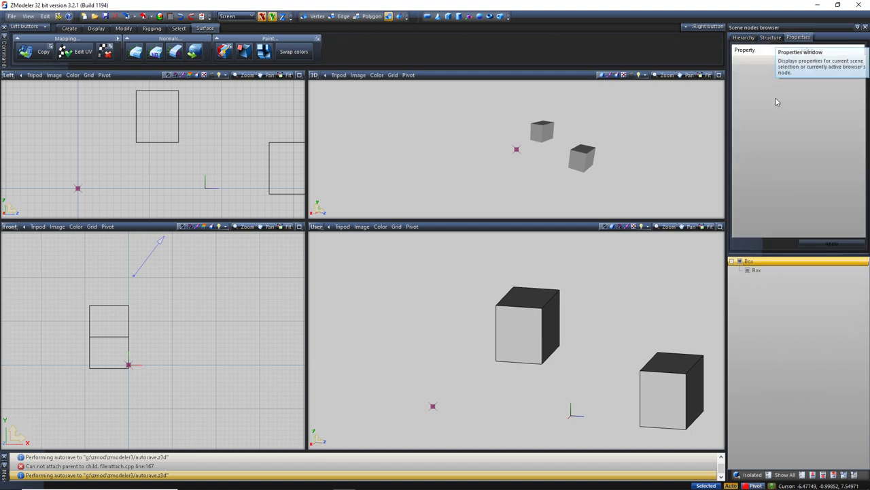
drag(575, 282, 529, 315)
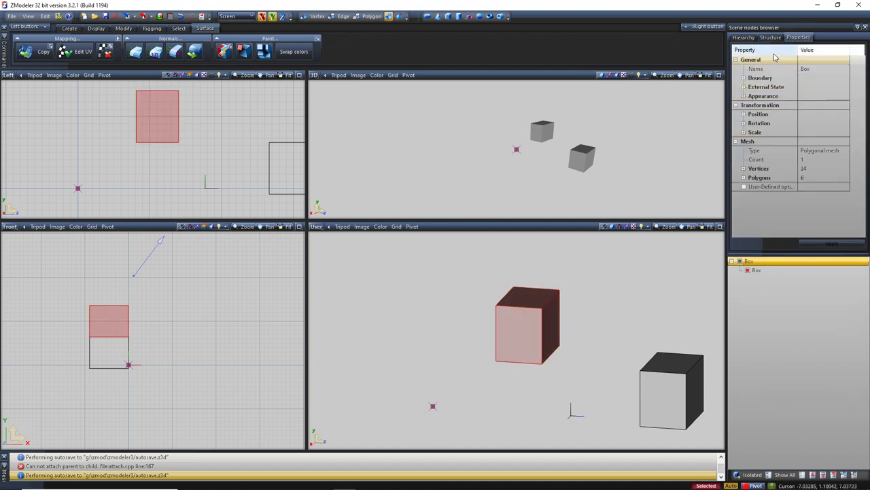
click(743, 78)
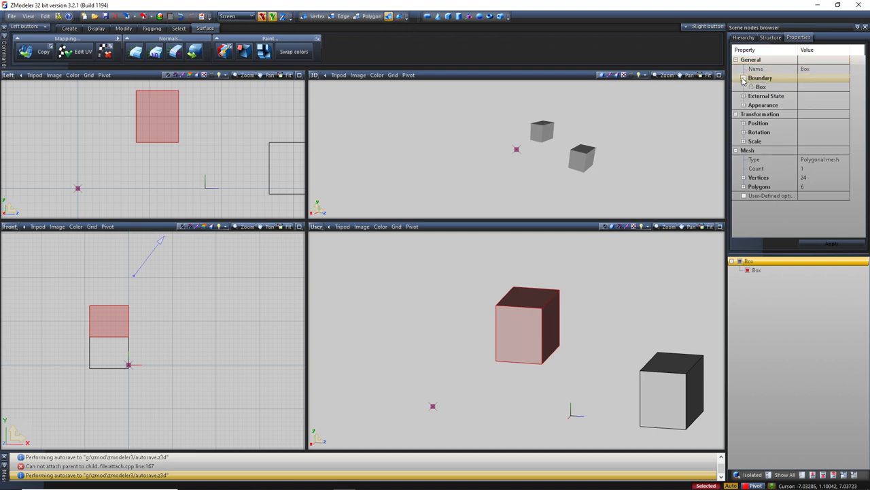
click(751, 87)
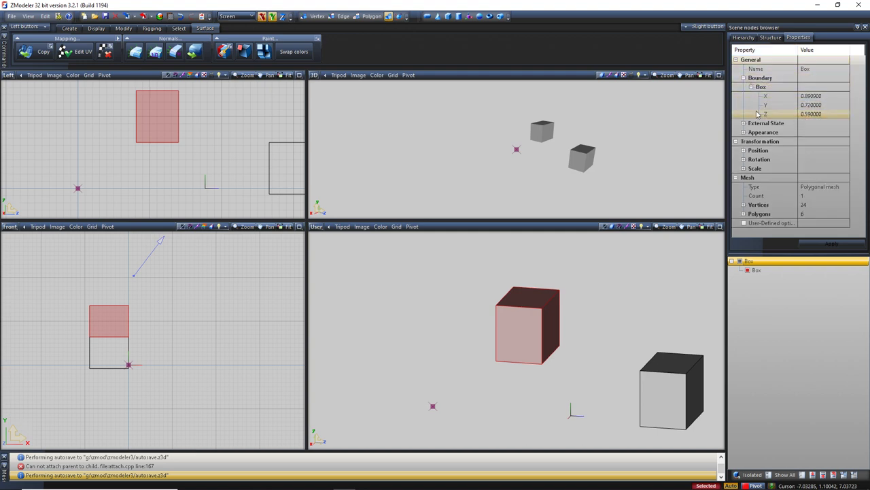
click(744, 78)
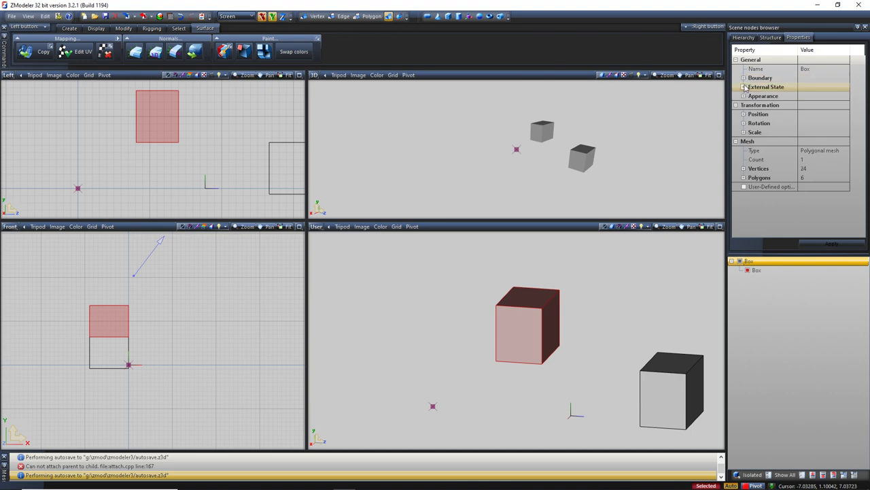
click(743, 87)
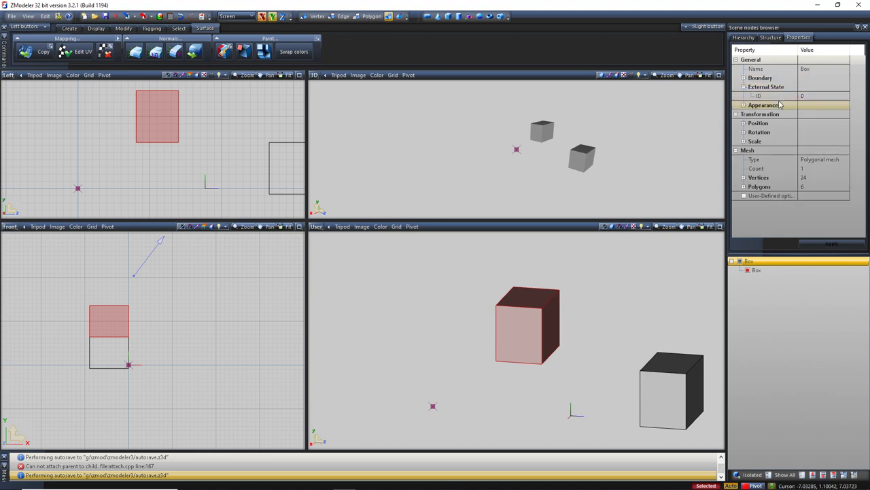
click(745, 106)
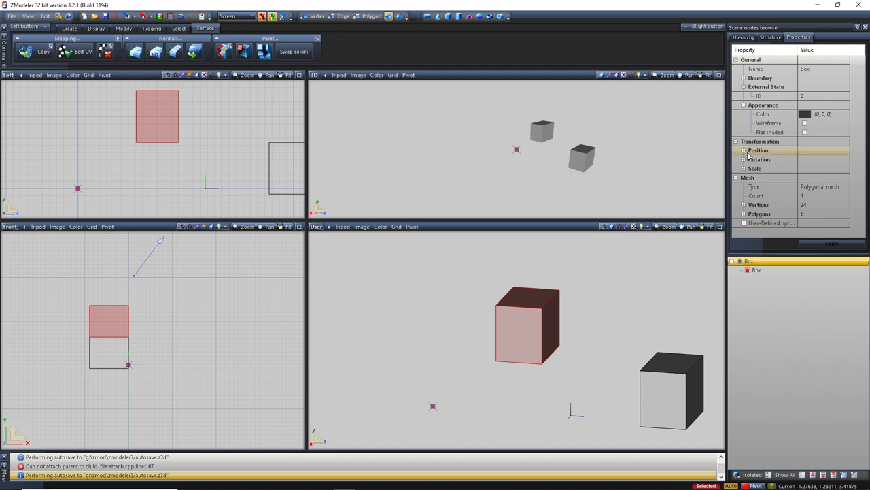
click(744, 105)
click(743, 87)
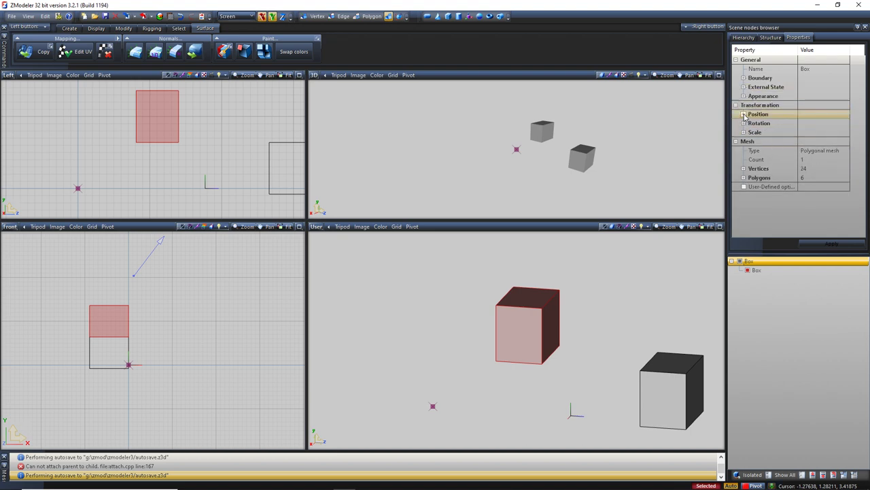
- Examine the selected box's Position, Rotation and Scale values in the Transformation properties
click(744, 114)
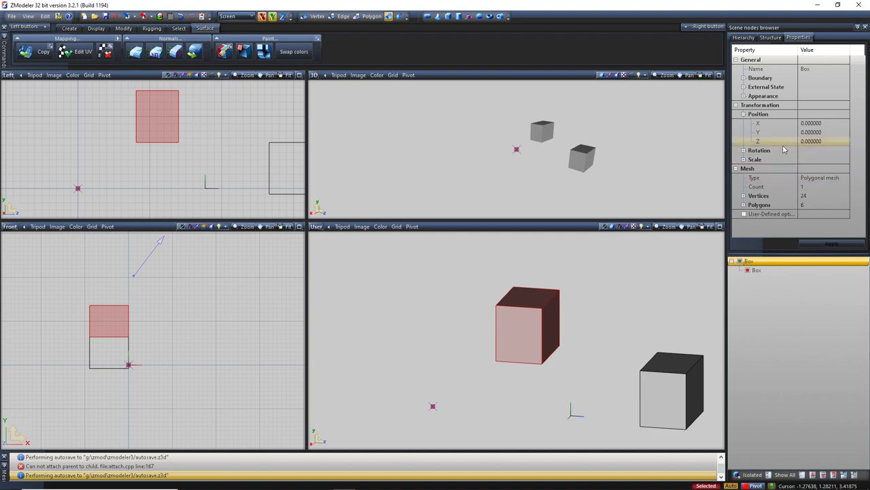
click(744, 151)
click(744, 151)
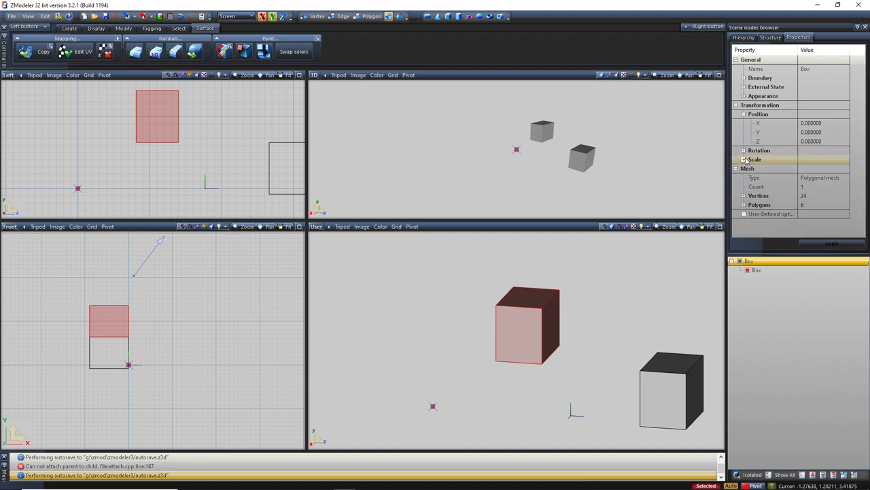
click(744, 159)
click(744, 160)
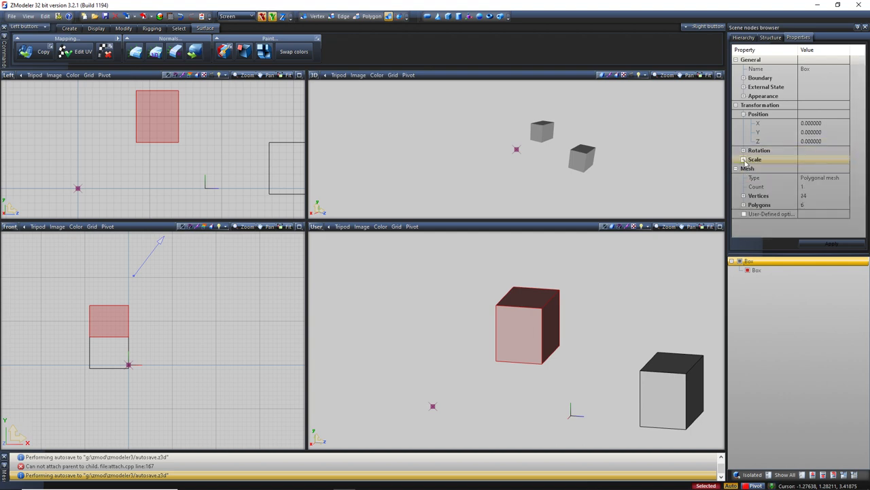
click(123, 28)
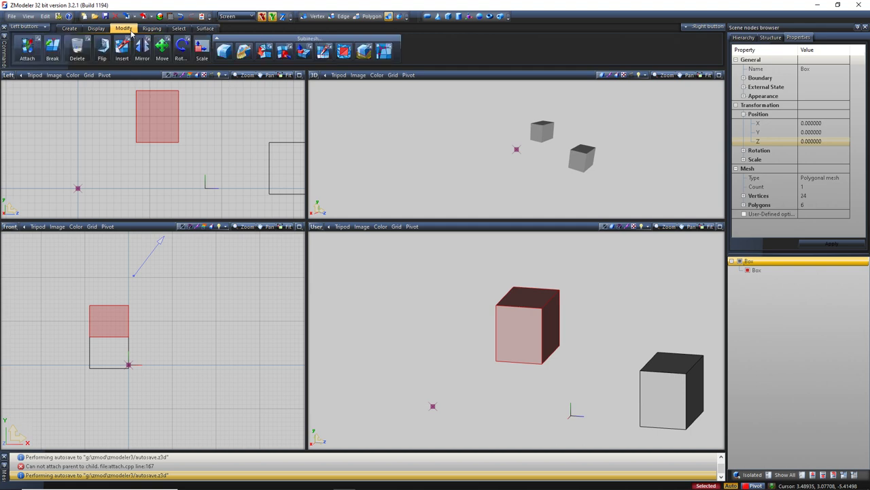
click(744, 151)
click(744, 187)
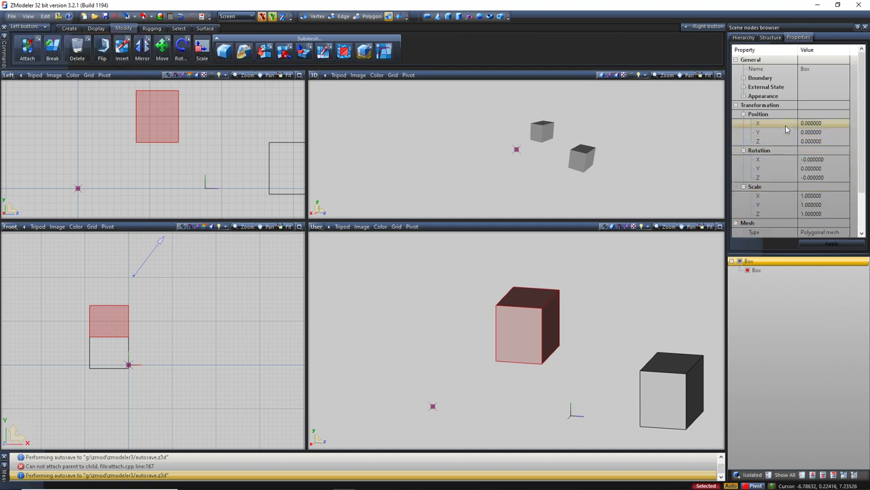
scroll(850, 109, down, 2)
scroll(850, 107, up, 1)
click(800, 134)
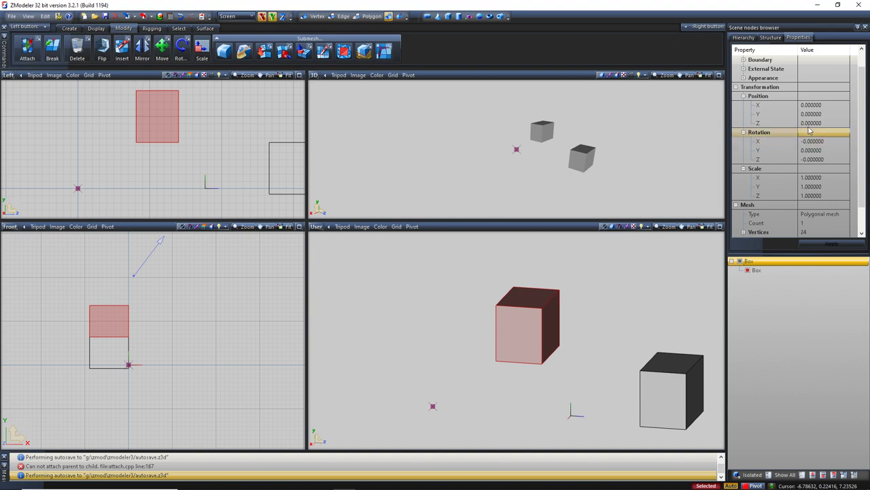
click(744, 97)
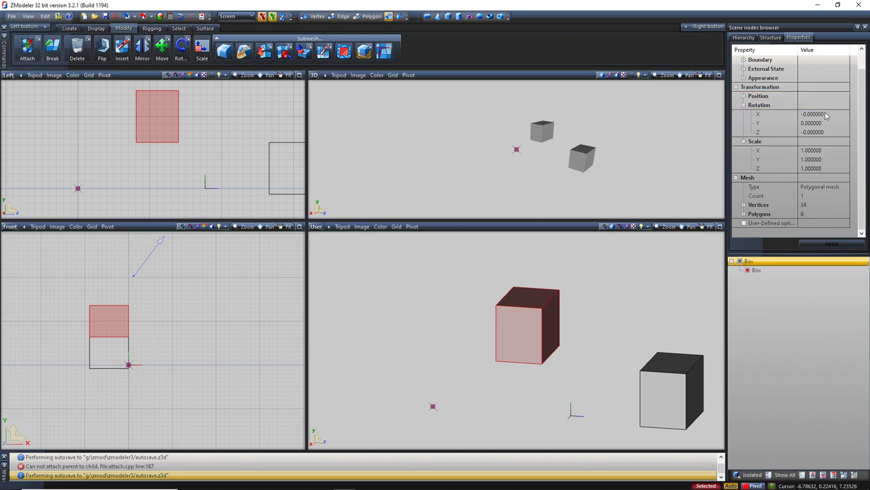
click(743, 106)
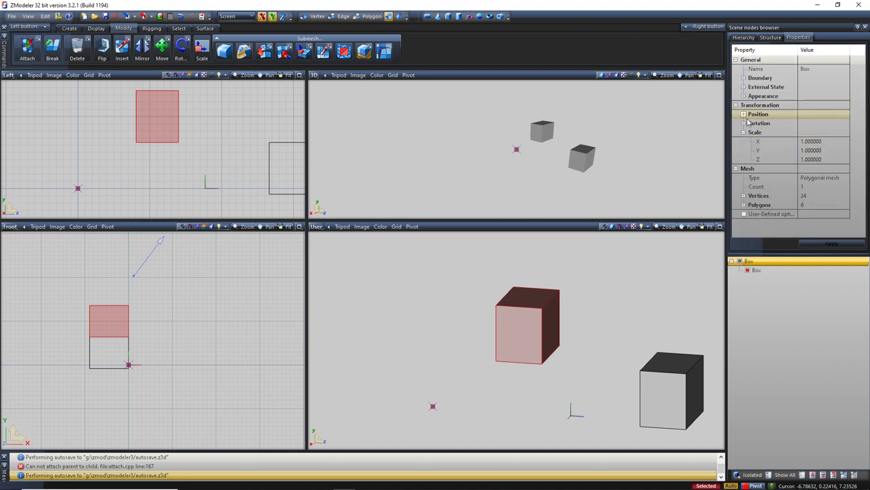
click(743, 132)
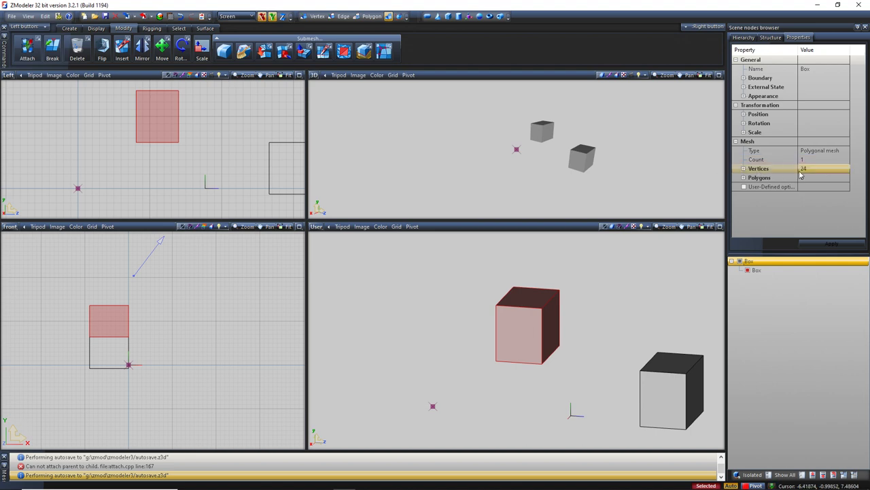
- Examine the box's mesh Vertices format and Polygons properties, return to the Structure page and deselect the box
click(744, 169)
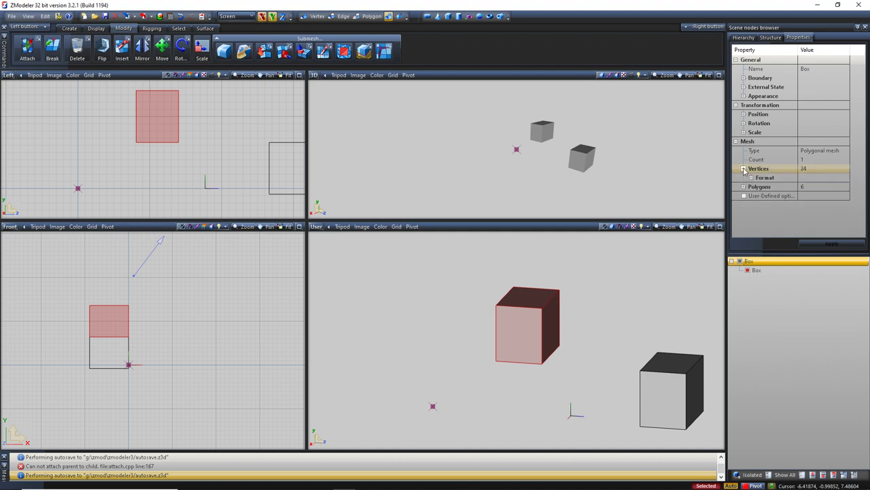
click(751, 178)
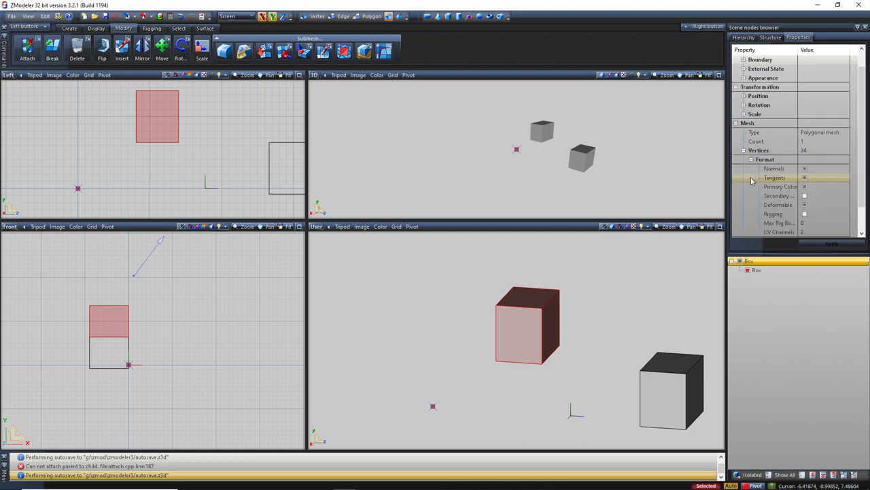
scroll(775, 170, down, 1)
click(805, 150)
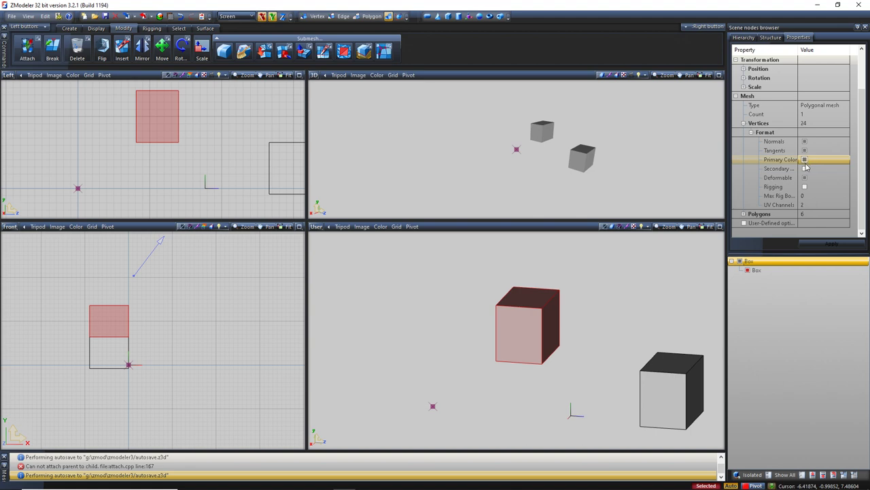
click(744, 214)
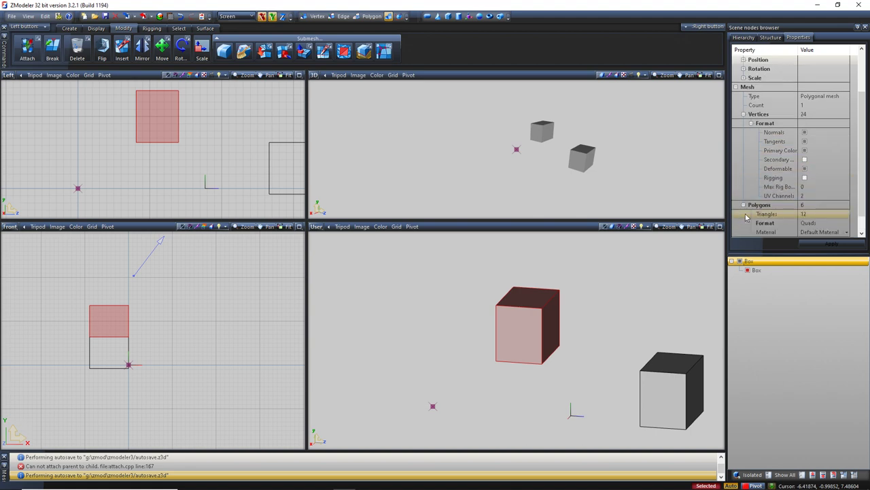
scroll(776, 184, down, 1)
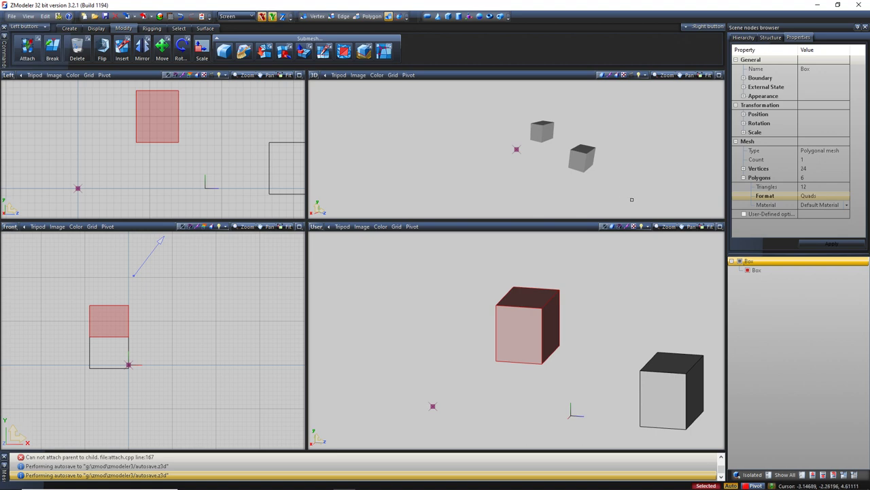
click(778, 38)
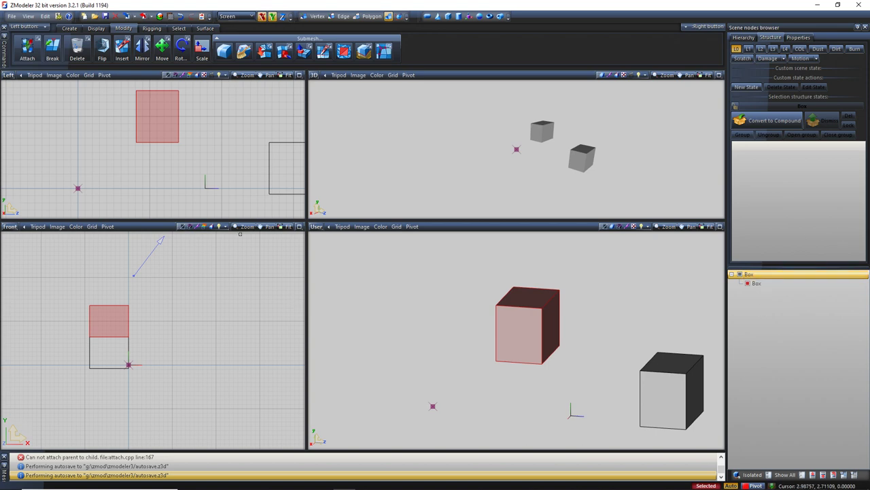
click(442, 342)
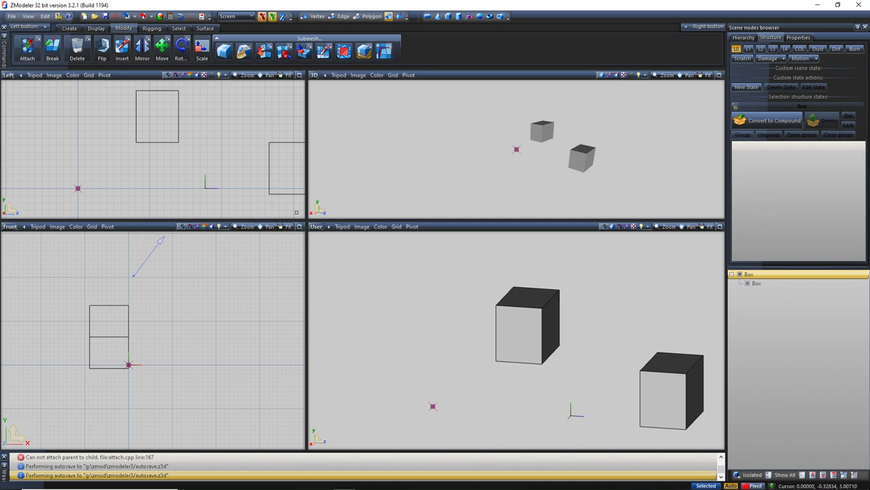
- Resize the four viewports at their shared corner until the 3D viewport fills the whole work area
drag(308, 222, 384, 263)
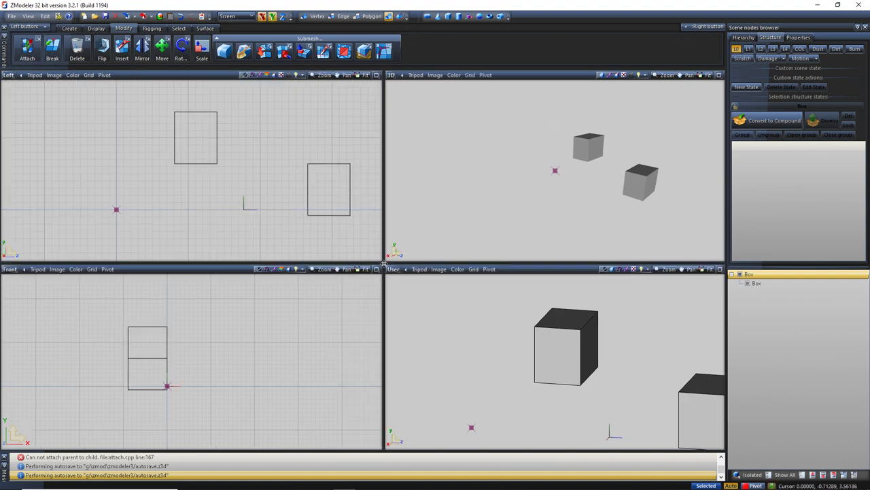
drag(384, 264, 401, 240)
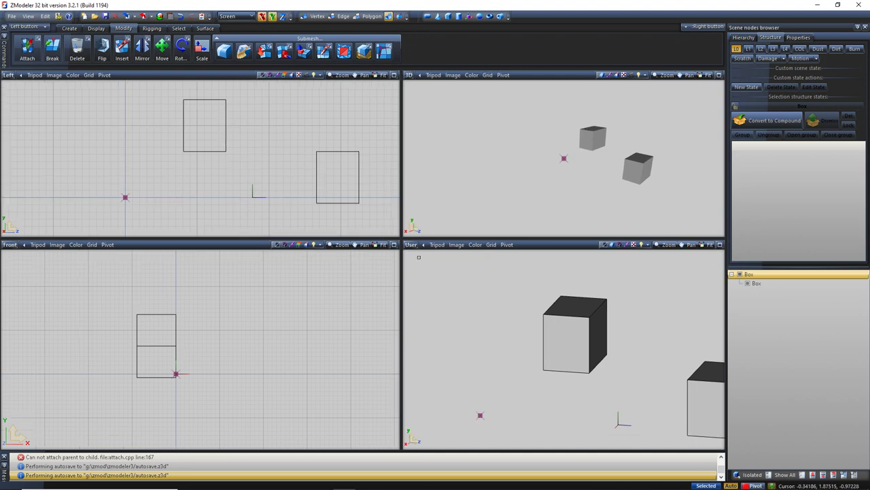
drag(459, 237, 367, 267)
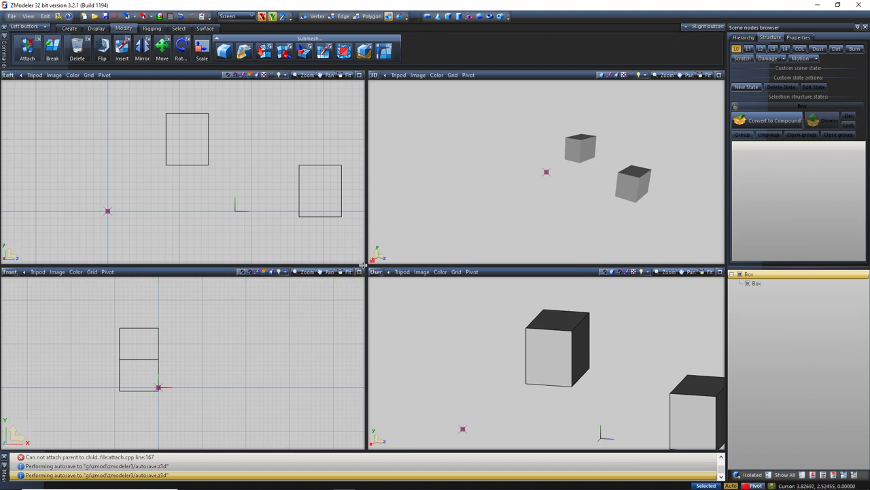
drag(366, 264, 2, 454)
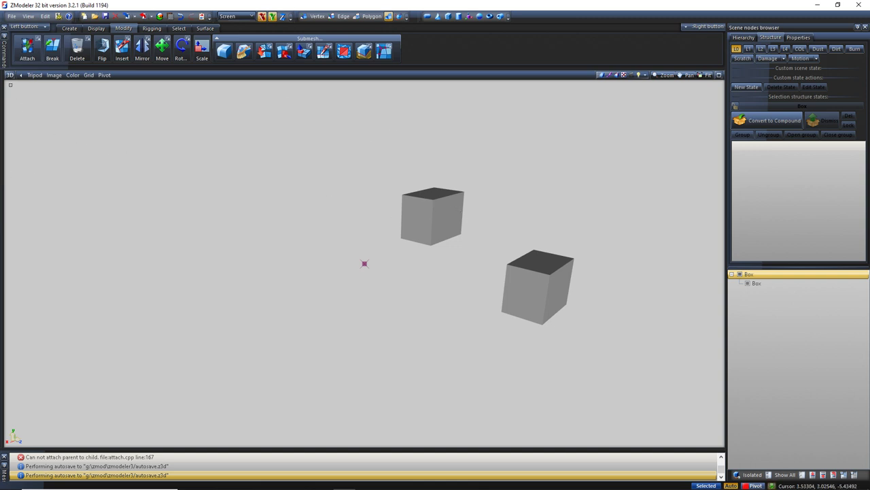
- Orbit the enlarged 3D viewport around the boxes and look at them in the Front and Left views
click(10, 76)
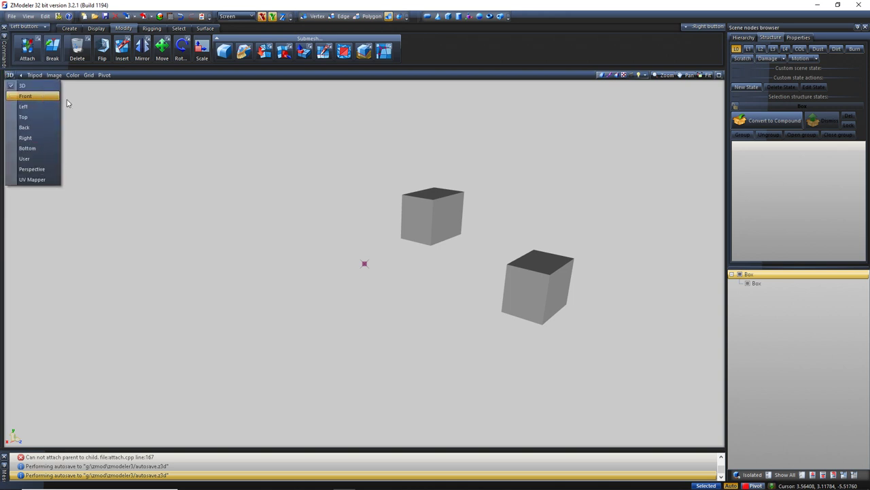
key(Escape)
middle_drag(469, 245, 396, 218)
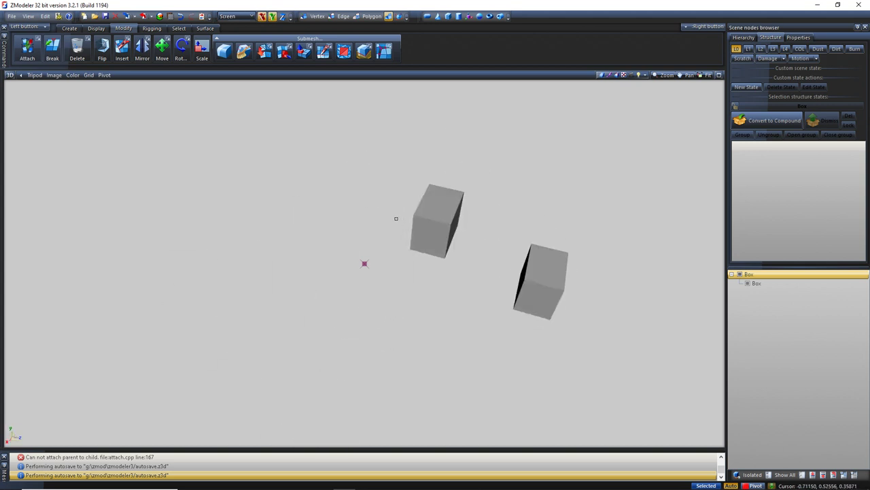
click(10, 75)
click(20, 95)
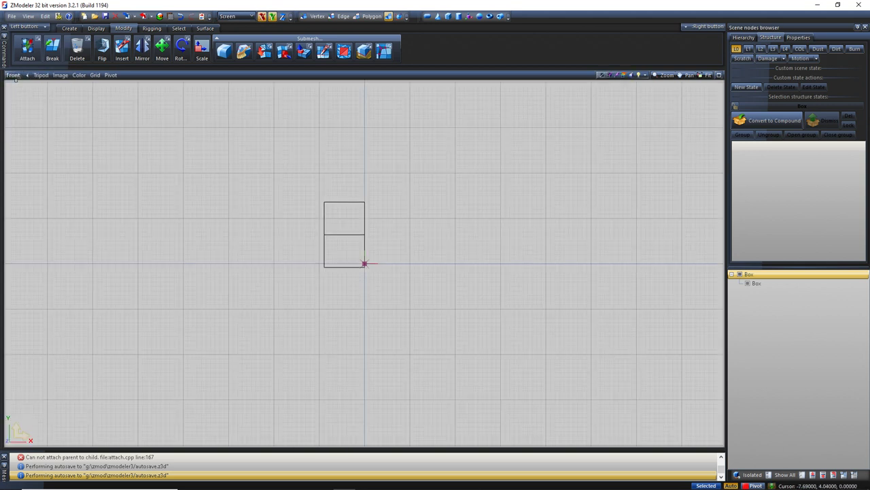
click(14, 76)
click(28, 103)
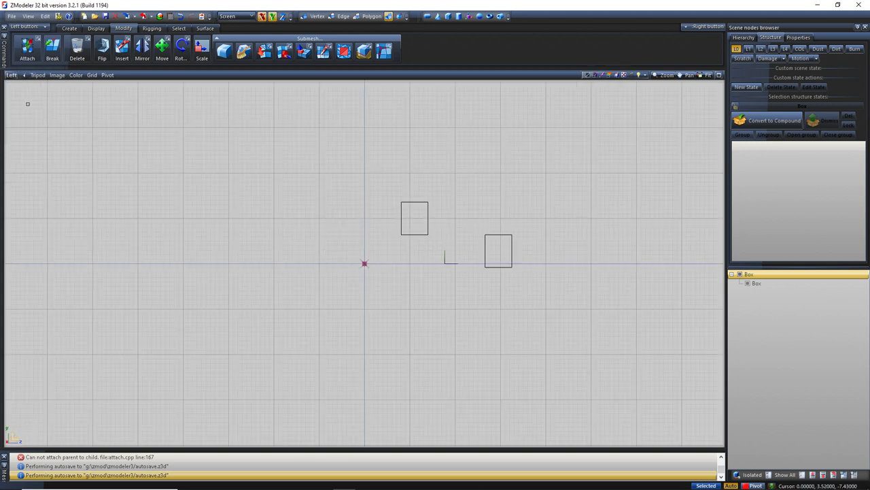
- Switch the enlarged viewport to the User view and orbit it to see both boxes at an angle
click(12, 75)
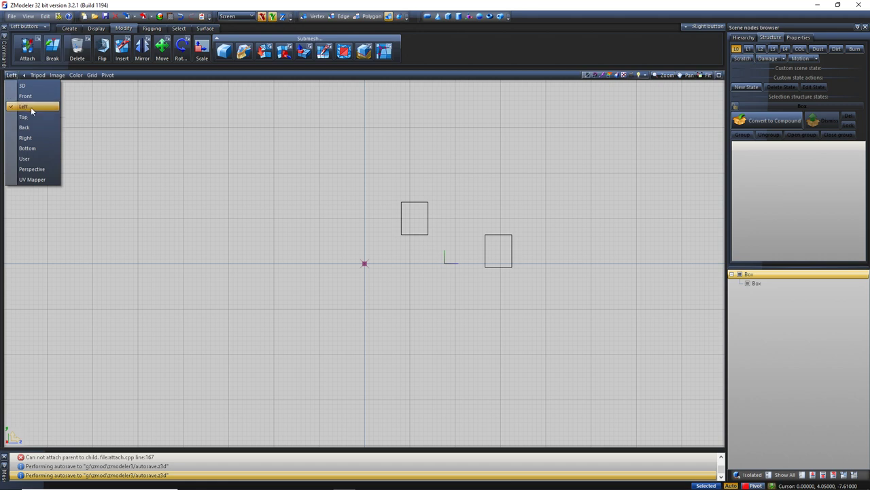
click(37, 159)
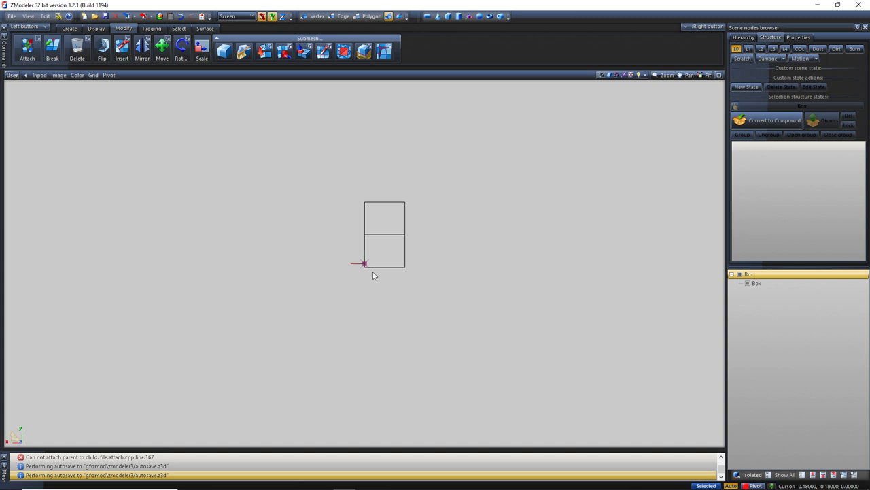
middle_drag(373, 274, 400, 280)
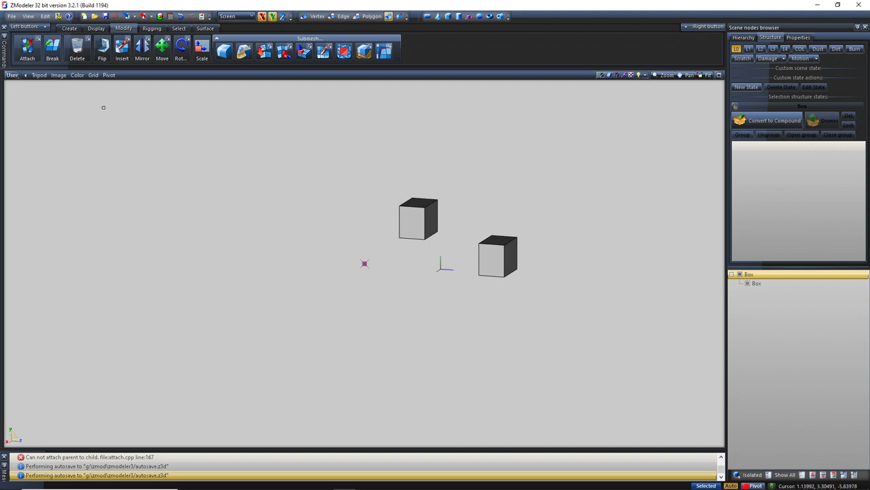
- Switch the enlarged viewport to the Perspective view and orbit it to see both boxes at an angle
click(11, 75)
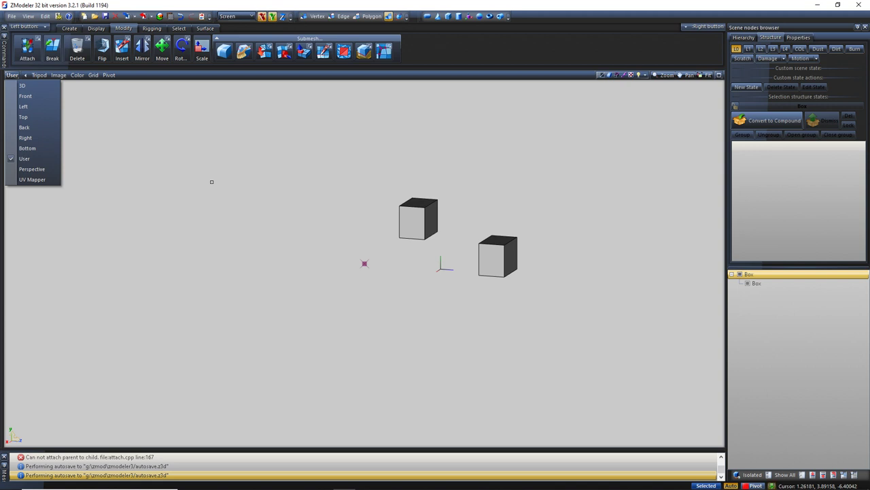
click(39, 168)
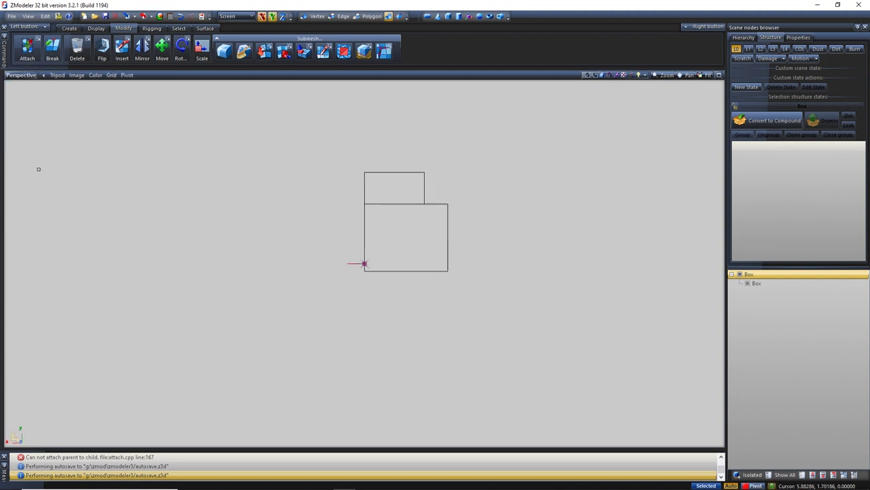
middle_drag(325, 219, 354, 227)
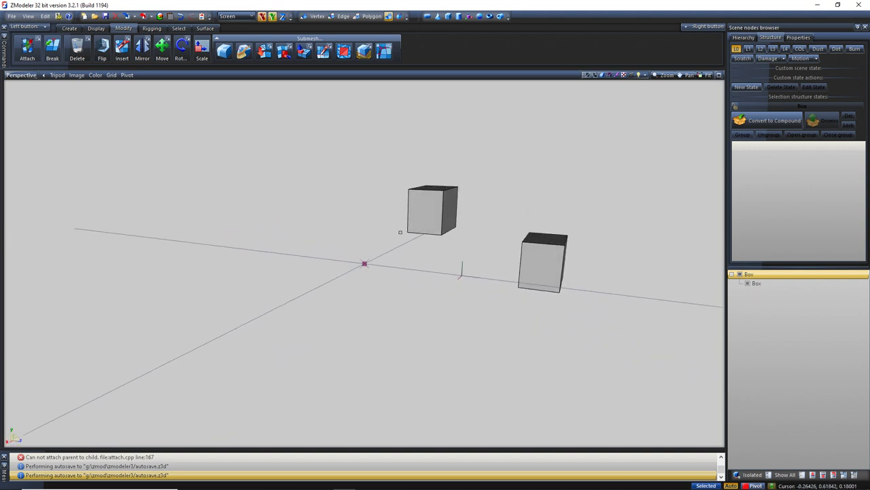
- Show the UV Mapper in the enlarged viewport and return the viewport to the 3D view
click(21, 75)
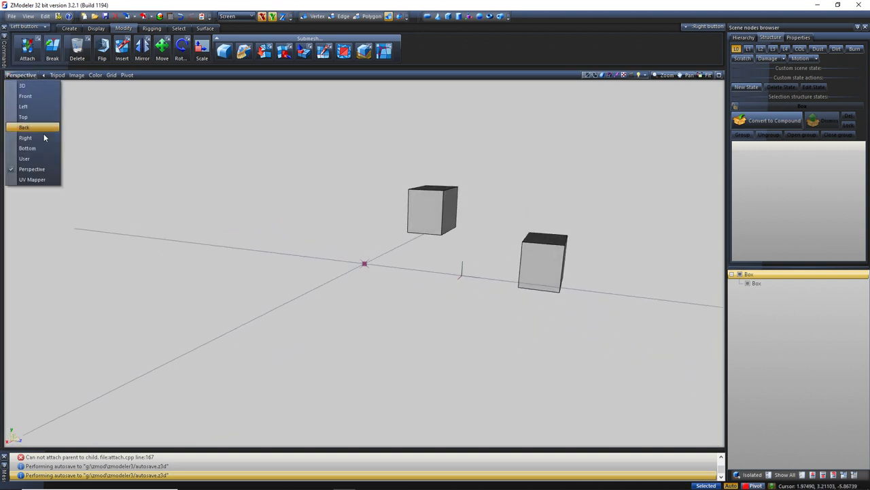
click(32, 180)
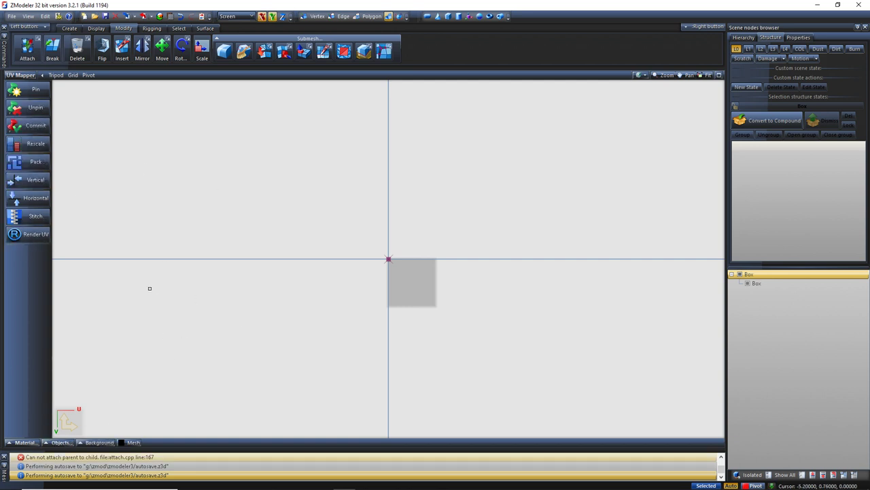
click(17, 76)
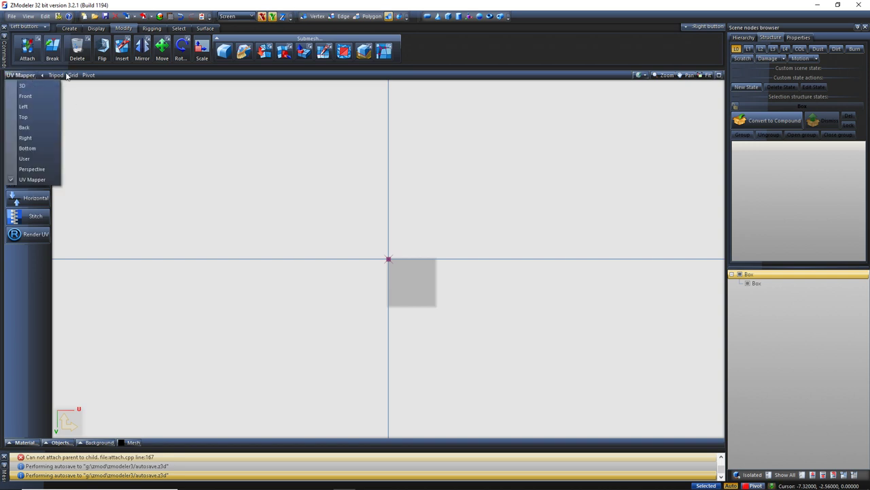
click(26, 75)
click(25, 76)
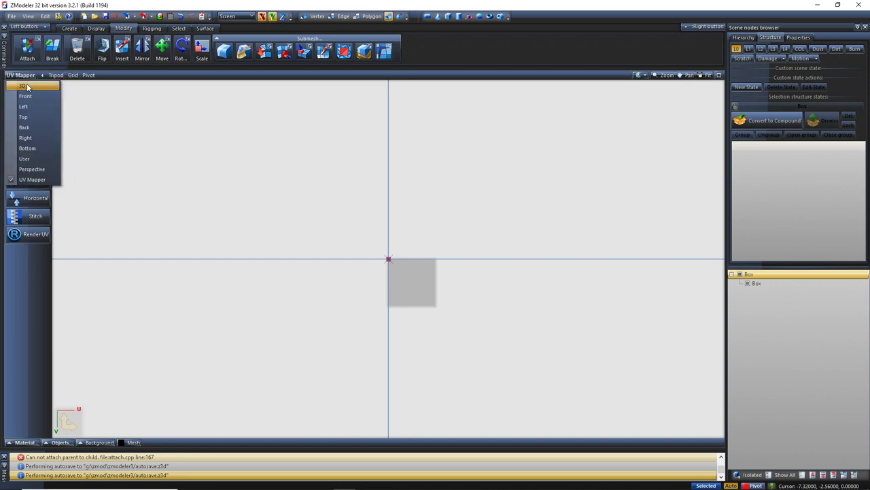
click(23, 86)
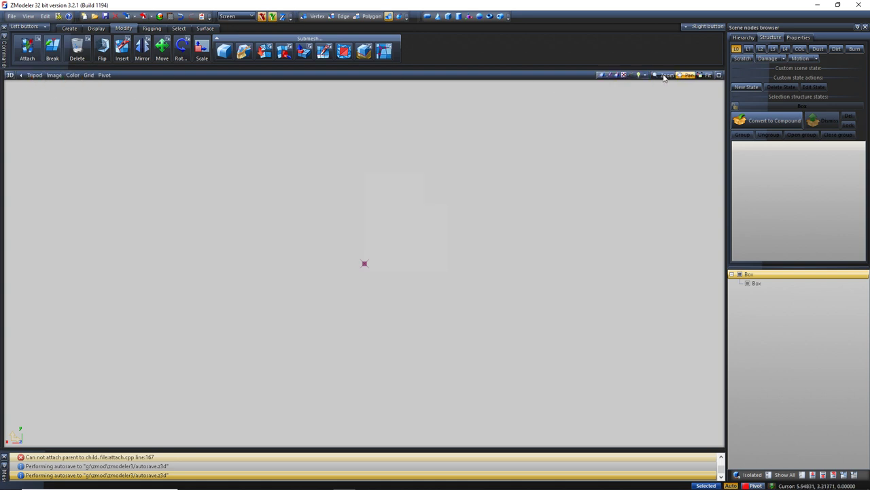
- Toggle the axes tripod's visibility off and on in the 3D viewport
click(35, 77)
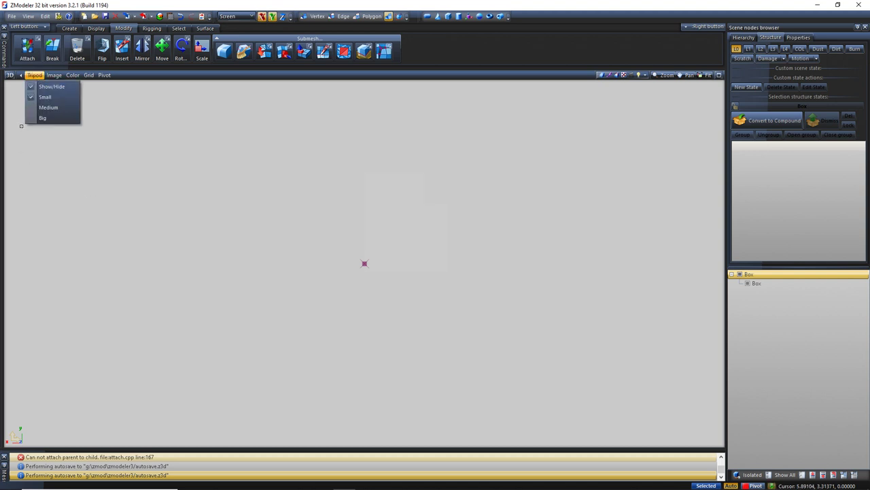
click(52, 87)
click(35, 76)
click(41, 87)
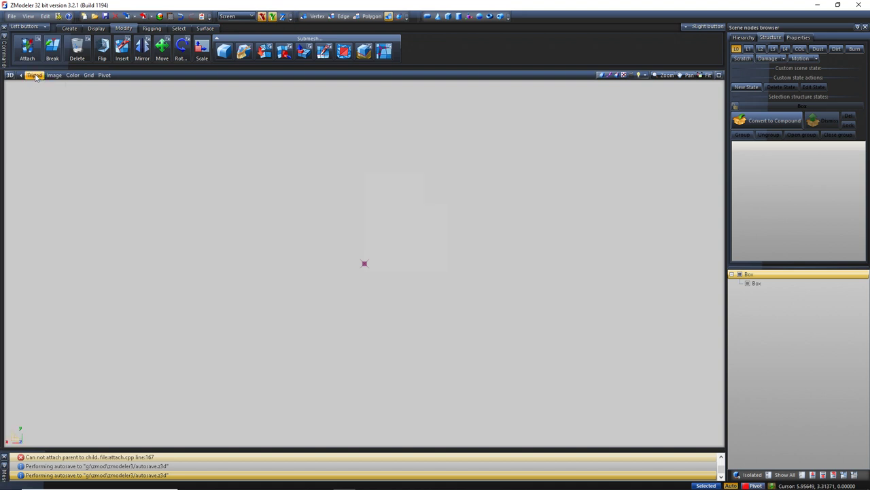
click(35, 76)
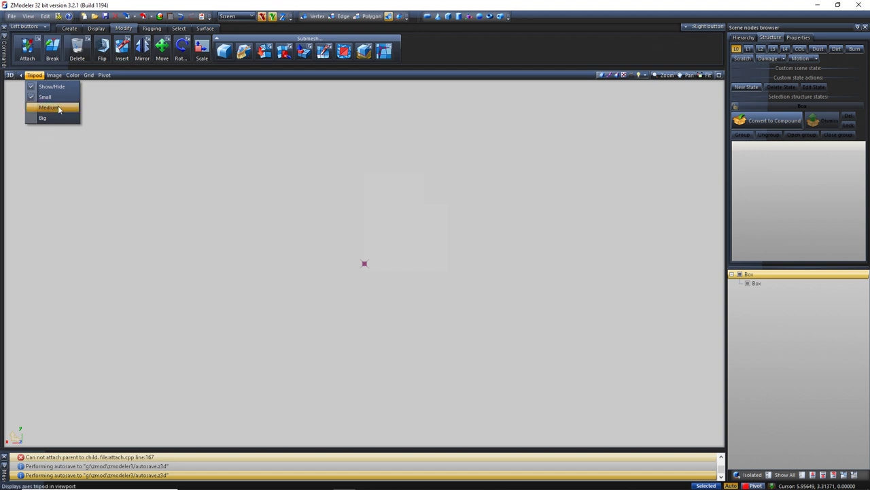
click(44, 87)
click(38, 78)
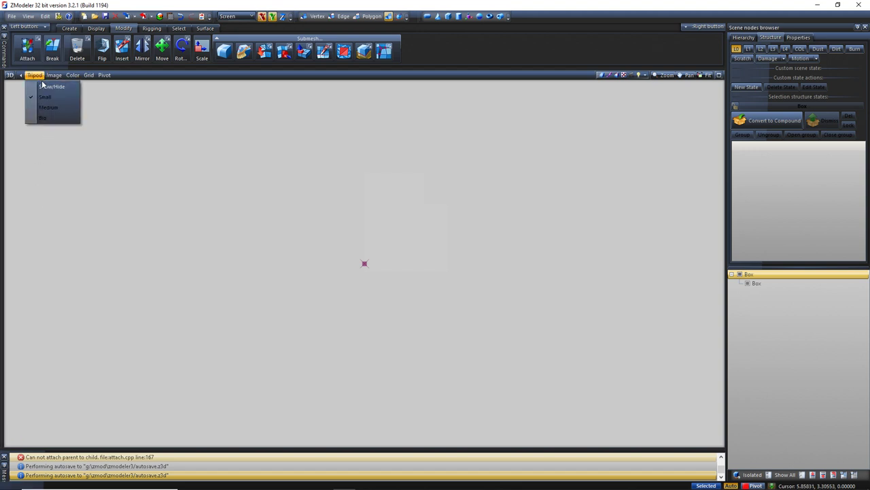
click(42, 86)
click(34, 76)
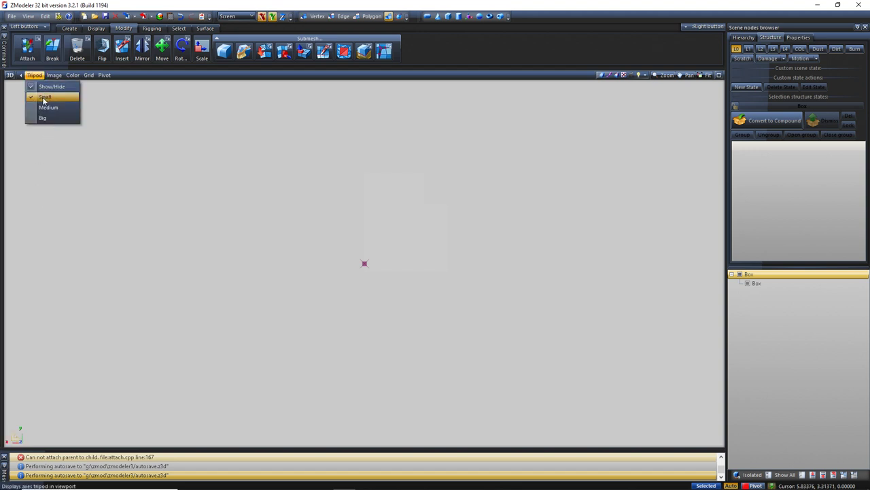
- Try the tripod in Big and Medium size, and set it back to Small
click(42, 117)
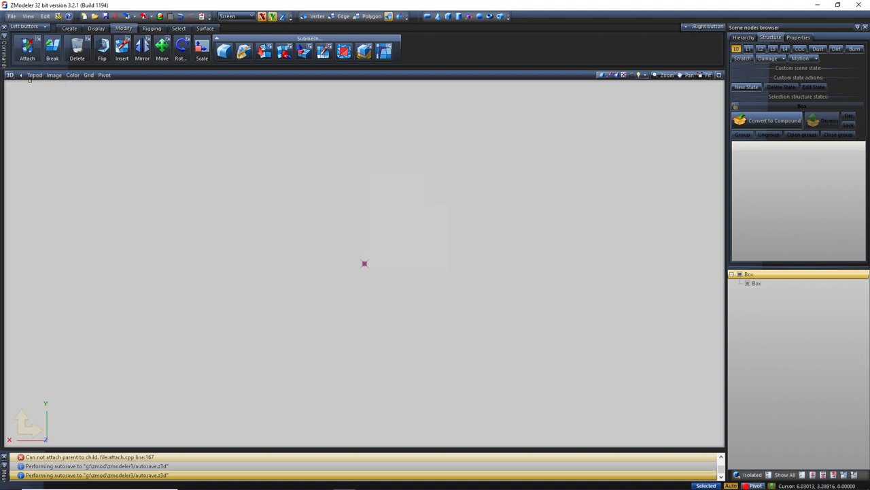
click(34, 74)
click(48, 107)
click(38, 75)
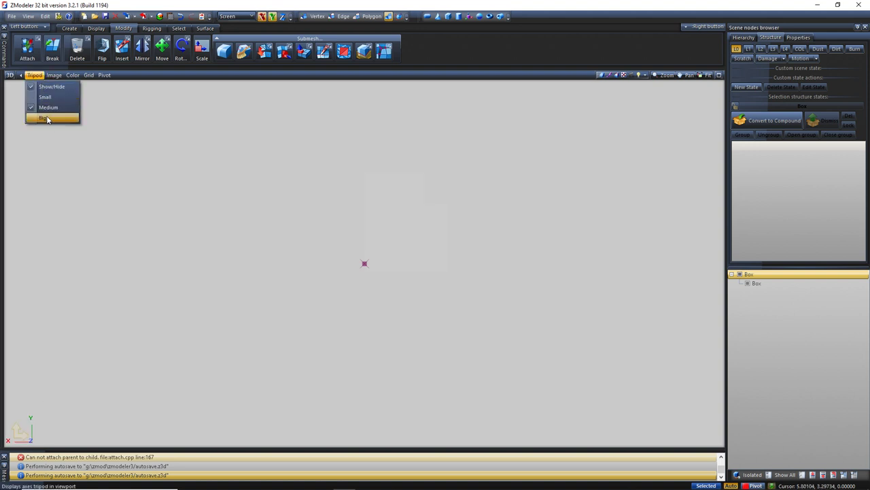
click(45, 96)
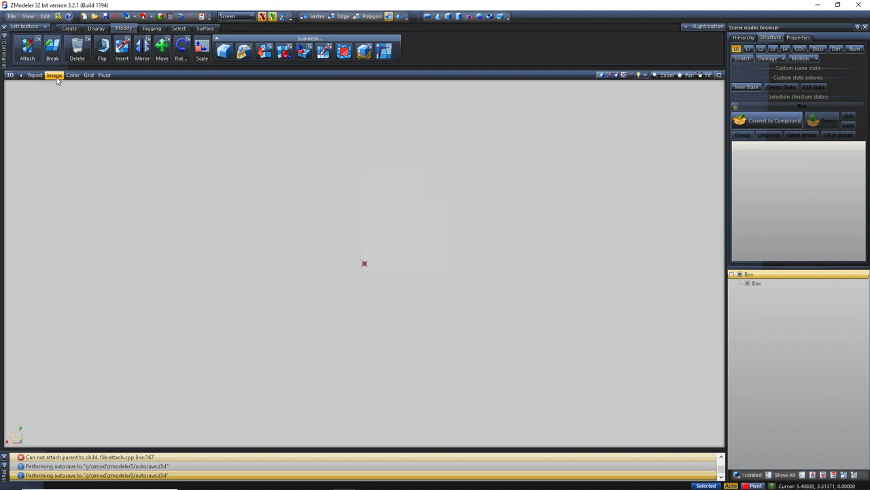
- Examine the 3D viewport's background image options and try its Show/Hide setting
click(56, 77)
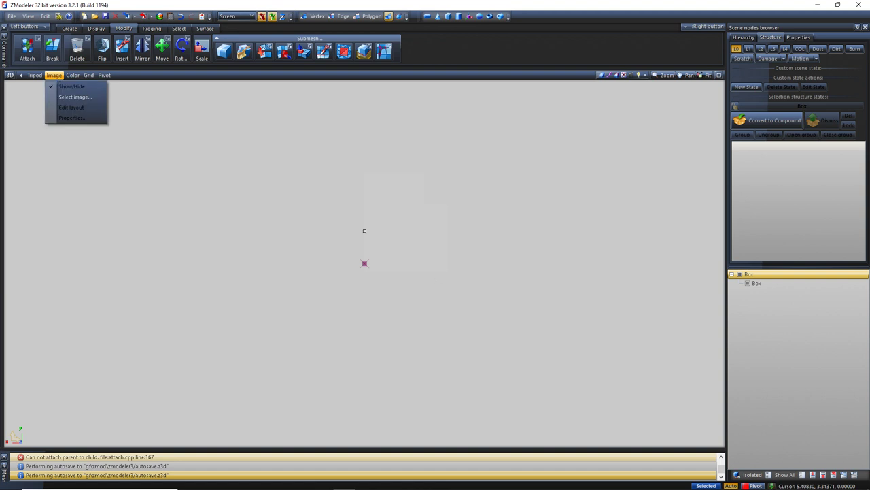
click(354, 221)
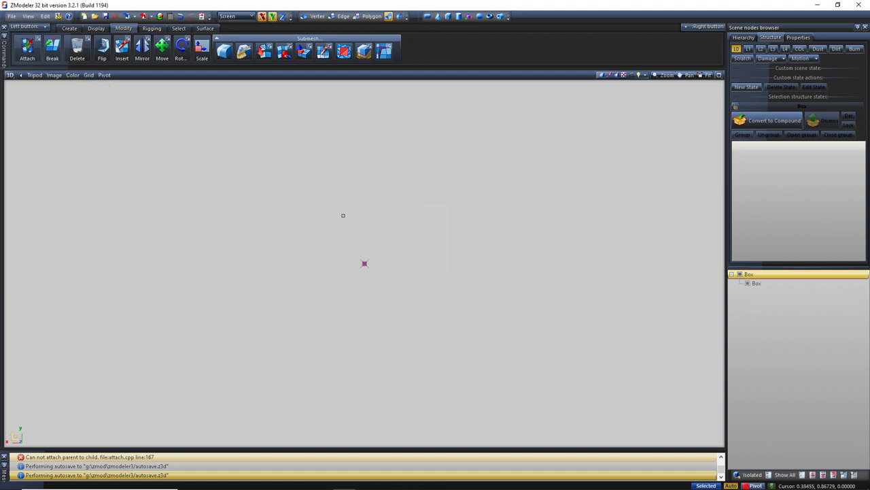
click(53, 78)
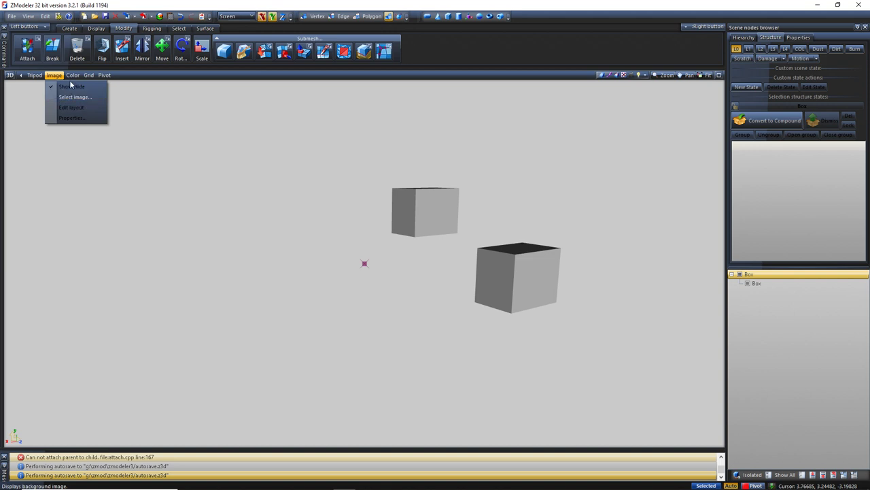
click(71, 85)
click(53, 75)
click(73, 85)
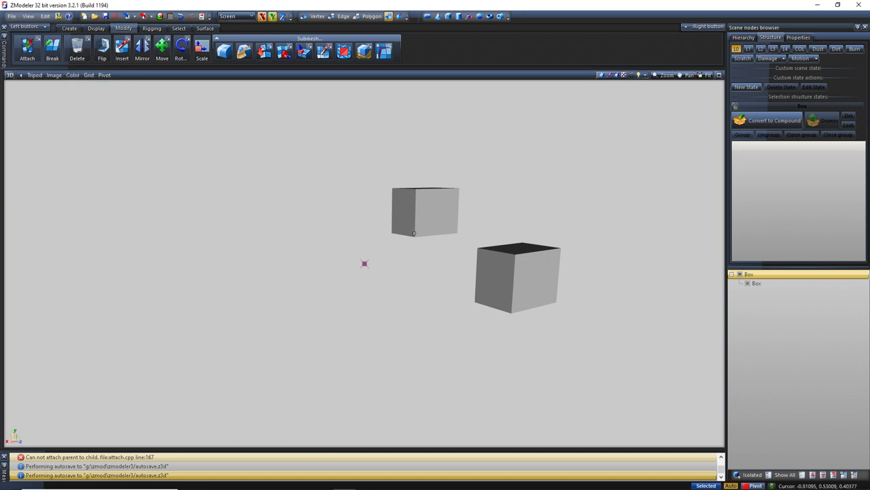
- Open the viewport's background color choice, add the current gray to the custom colors, and cancel the choice
click(72, 75)
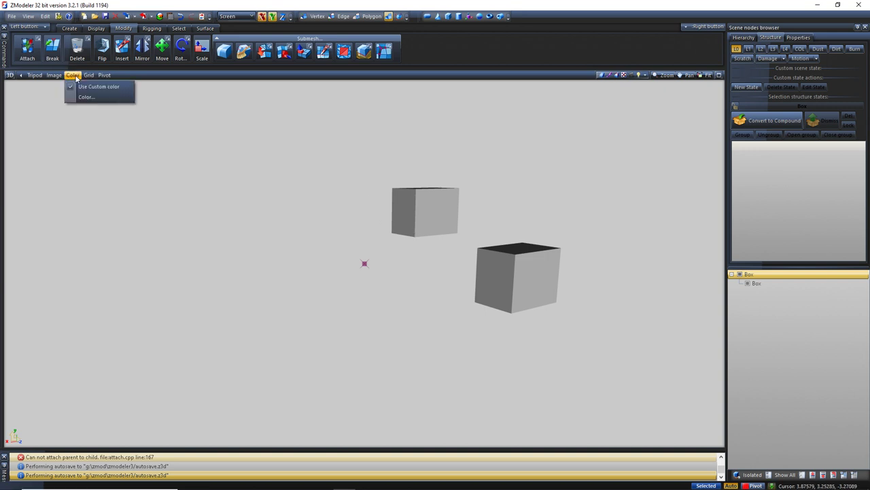
click(89, 97)
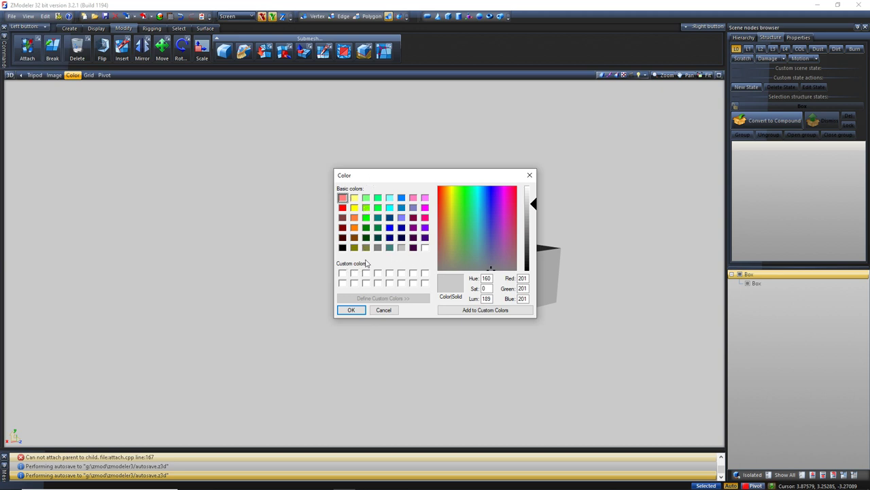
click(462, 312)
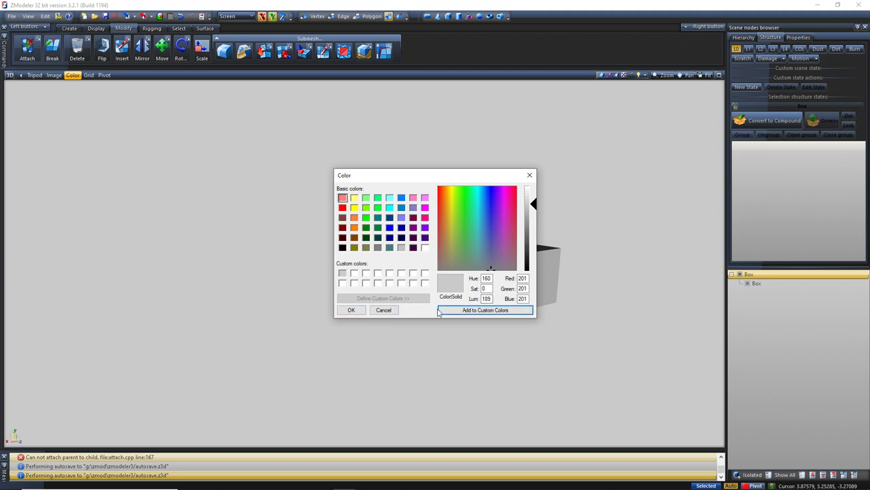
click(384, 310)
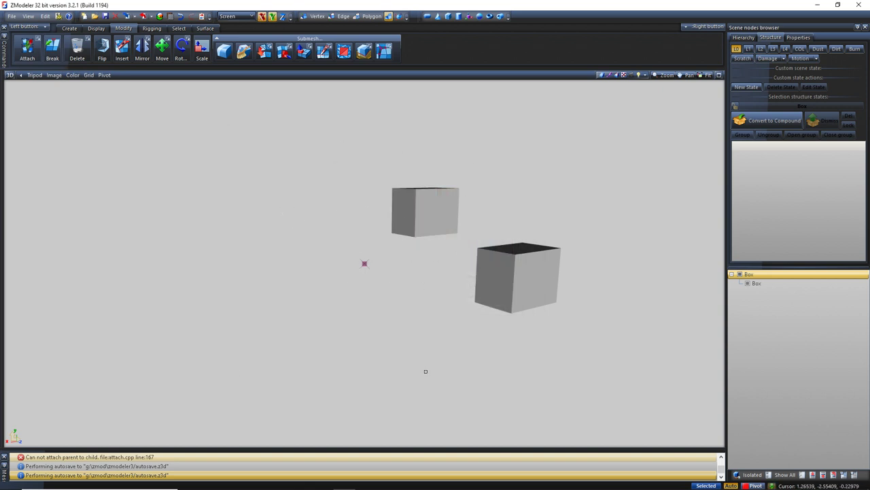
- Increase the grid detail in the 3D viewport with More Grid until grid lines surround the boxes
click(88, 75)
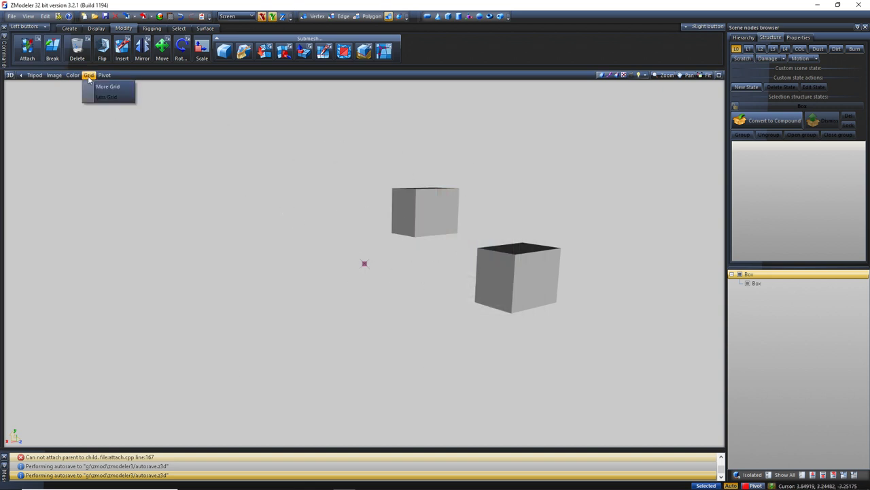
middle_drag(300, 270, 409, 277)
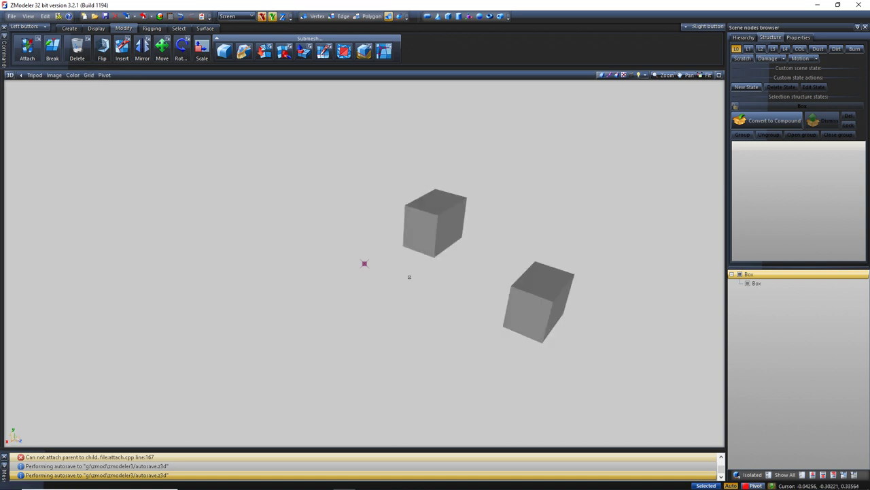
click(88, 75)
click(93, 87)
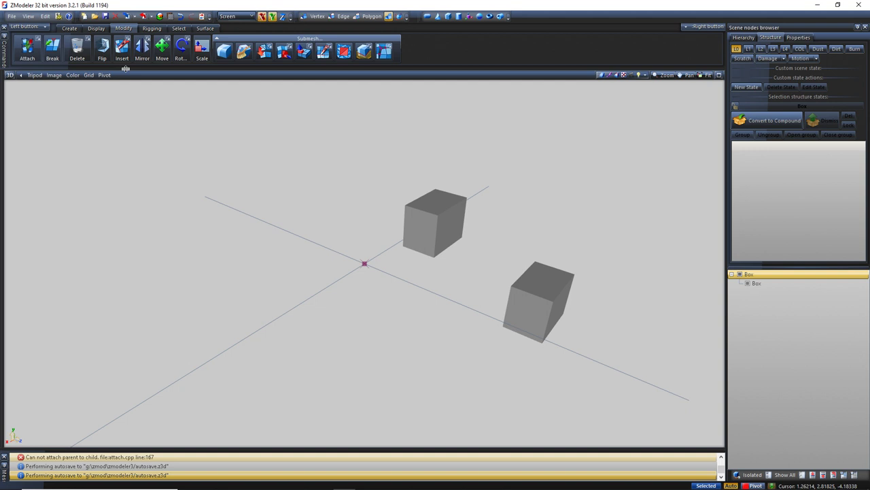
click(89, 75)
click(96, 87)
click(89, 75)
click(122, 99)
scroll(327, 300, up, 2)
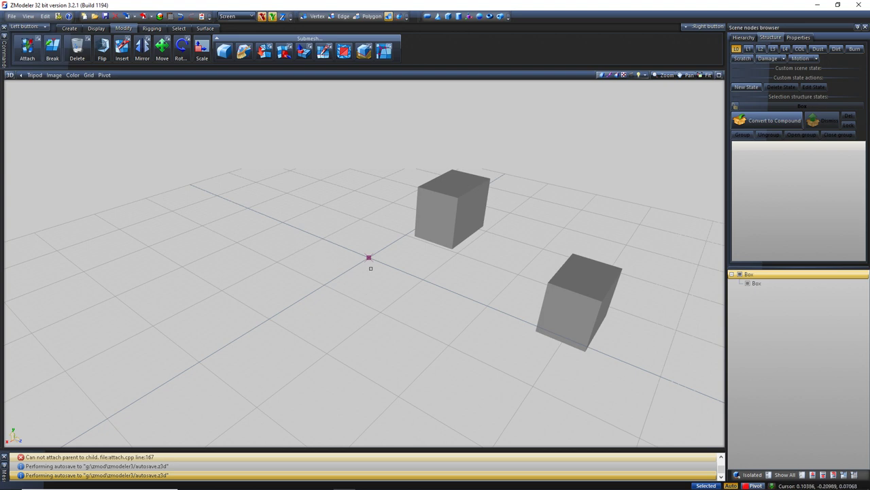
- Reduce the 3D viewport's grid with Less Grid until no grid lines remain
click(89, 75)
click(89, 75)
click(95, 98)
click(88, 75)
click(102, 96)
- Move the pivot away from the scene origin, put it back at the origin, and view the pivot options
click(104, 75)
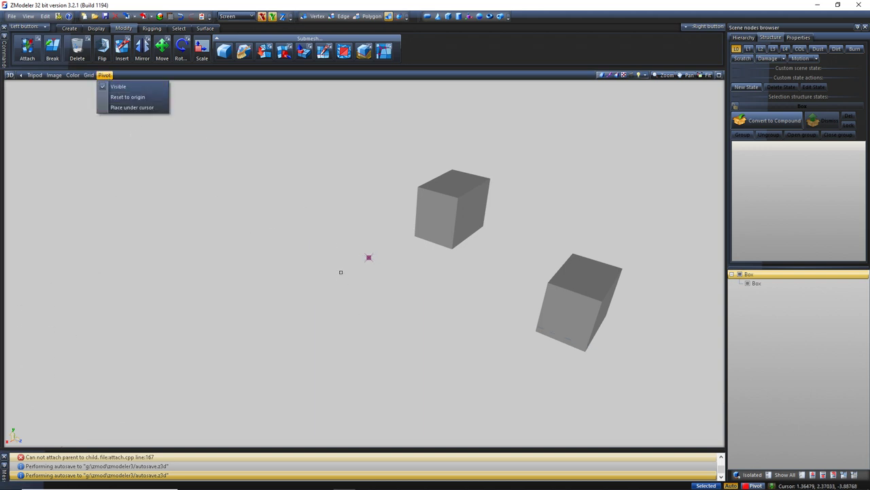
click(368, 257)
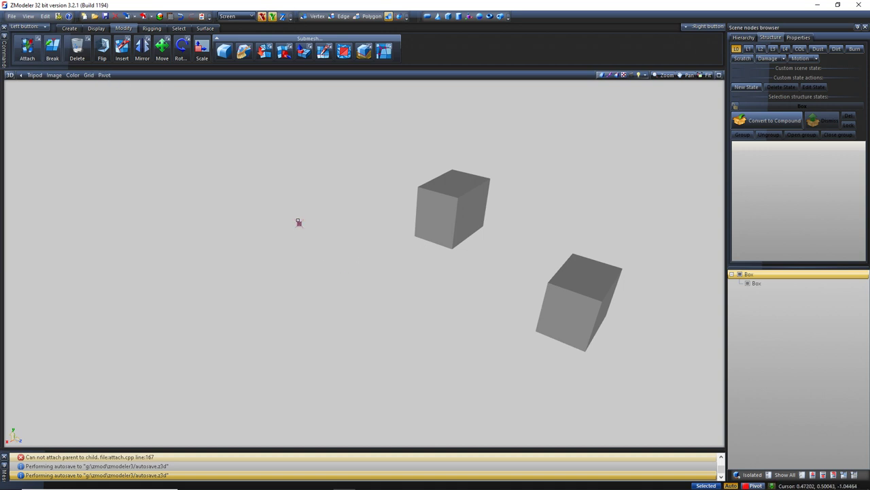
click(104, 74)
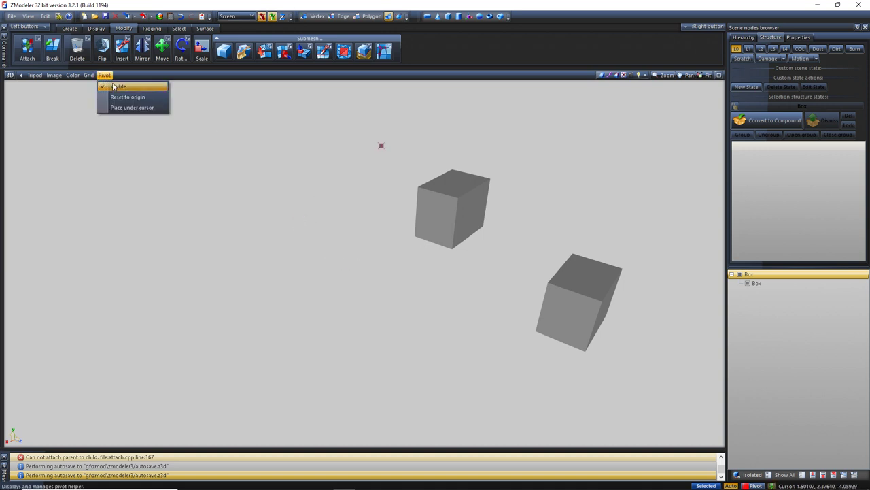
click(132, 106)
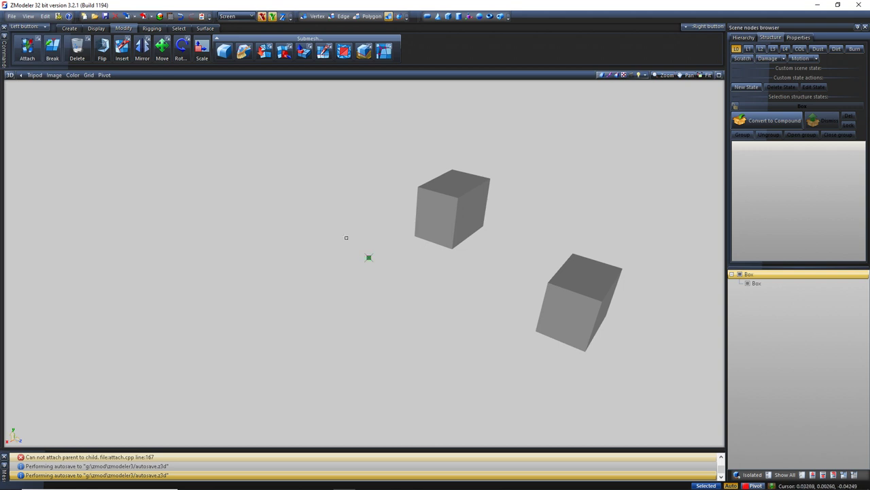
click(110, 78)
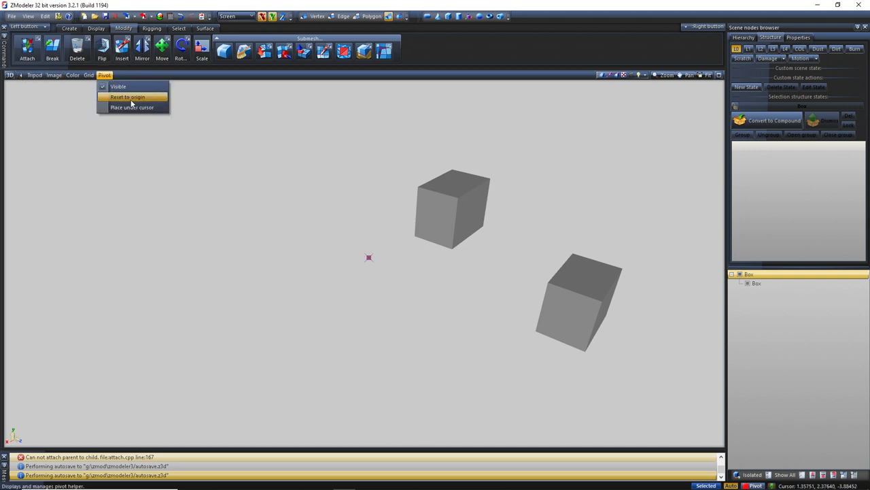
- Switch the enlarged viewport from 3D to the Left view
click(10, 76)
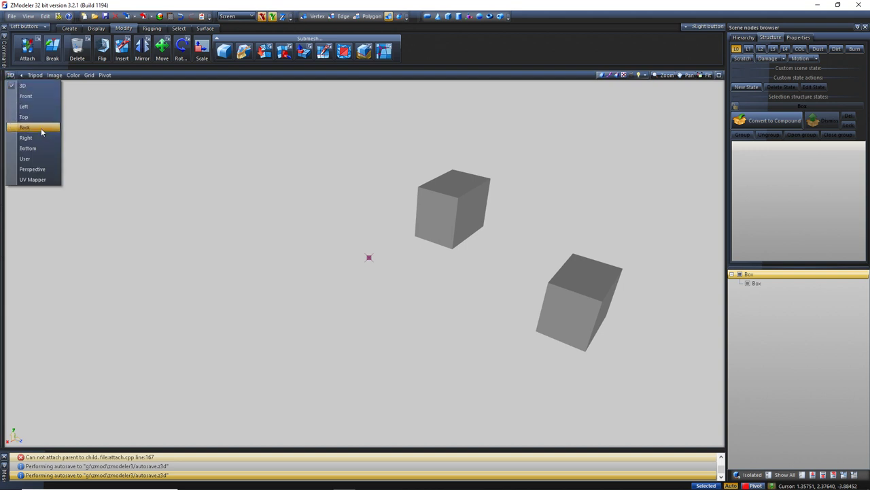
click(36, 107)
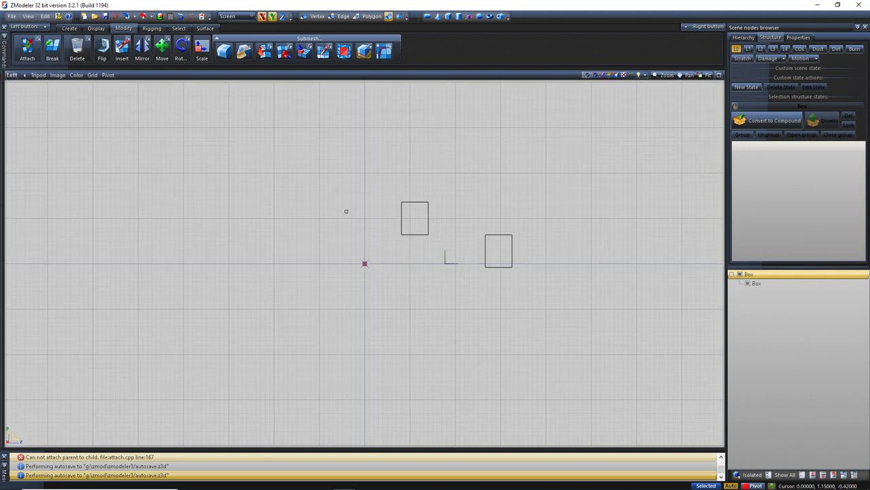
- Place the pivot under the cursor in the Left view and reset it to the origin
click(112, 77)
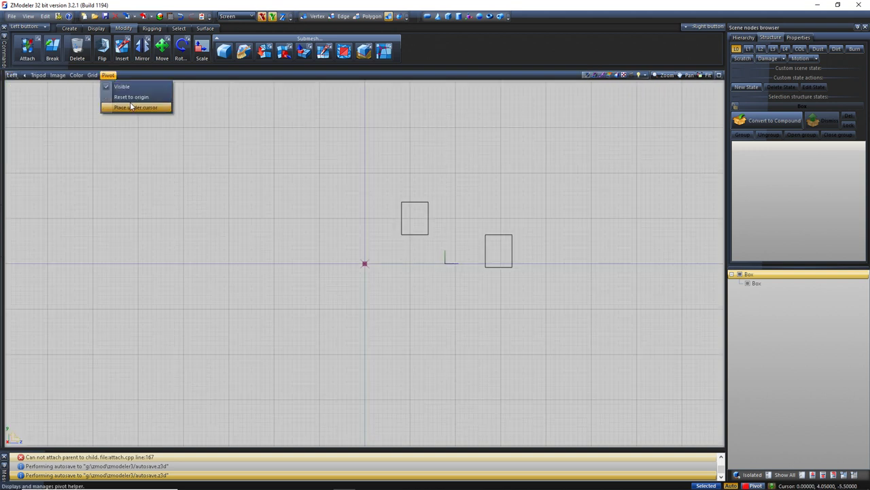
click(130, 103)
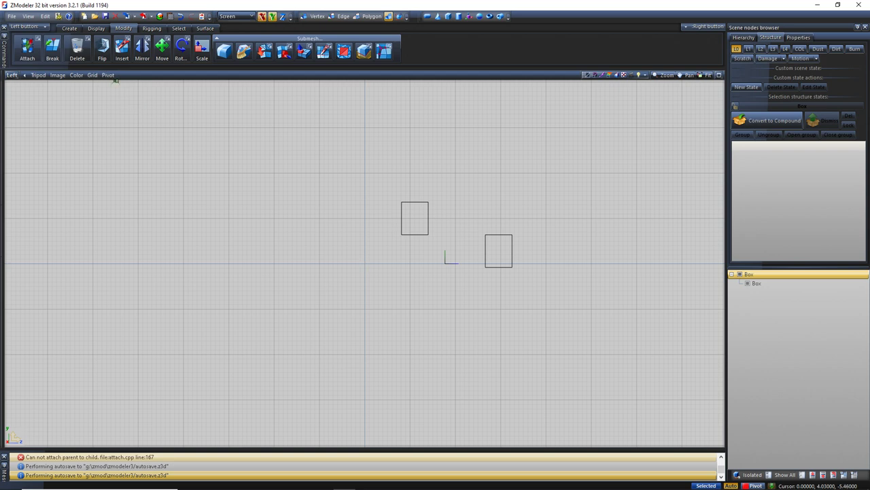
click(121, 153)
click(109, 75)
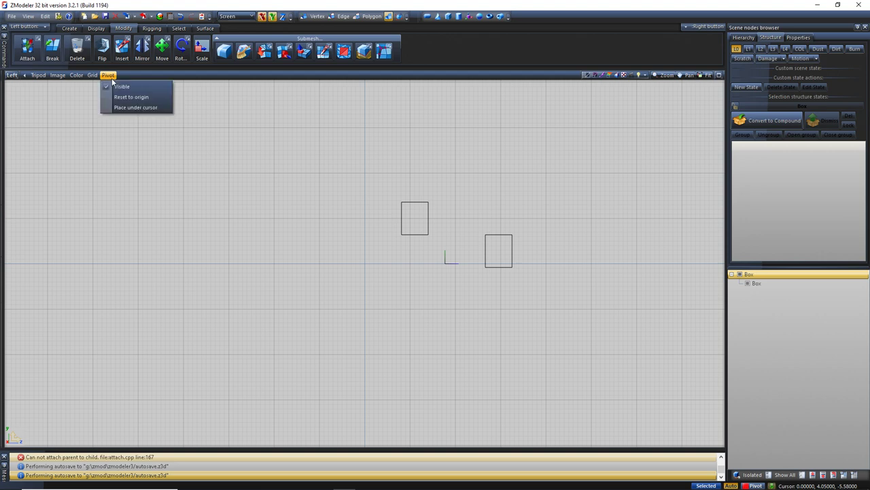
click(126, 98)
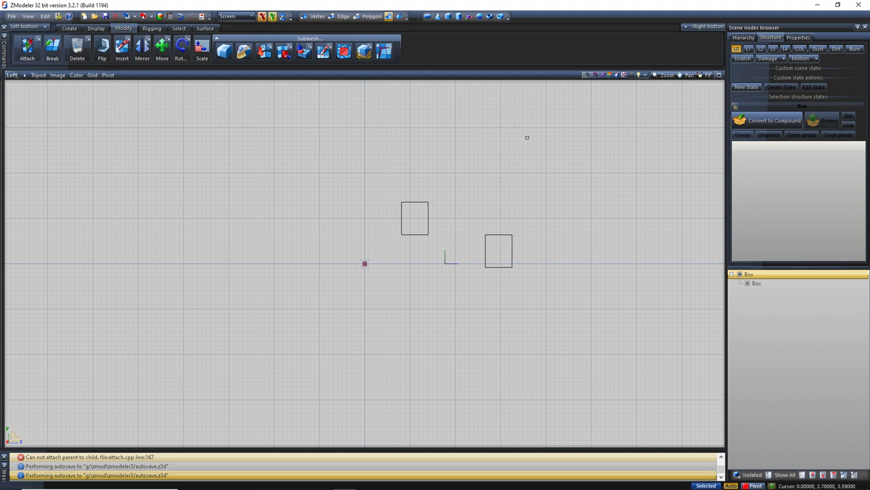
- View the Left viewport's display mode options and switch that viewport to 3D
click(612, 76)
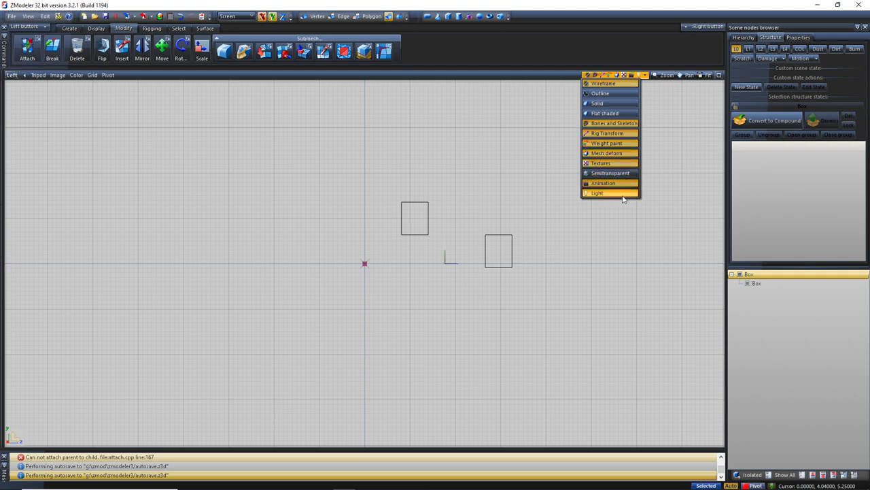
click(21, 76)
click(21, 76)
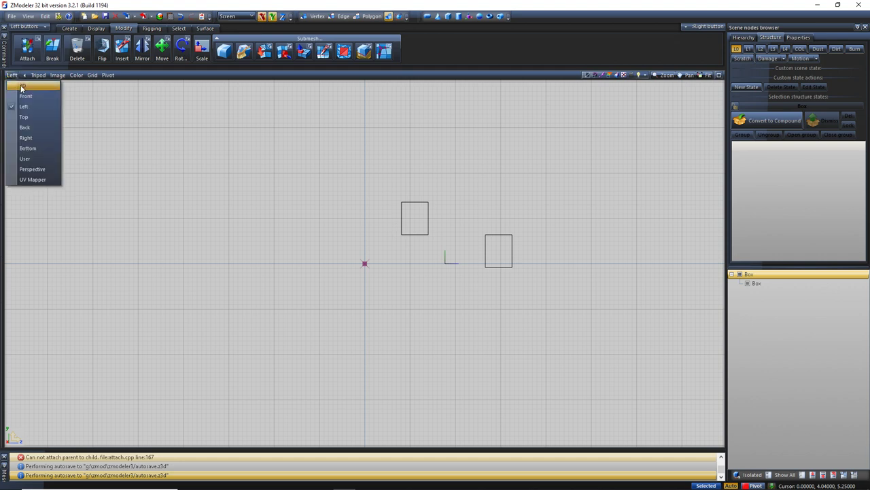
click(24, 87)
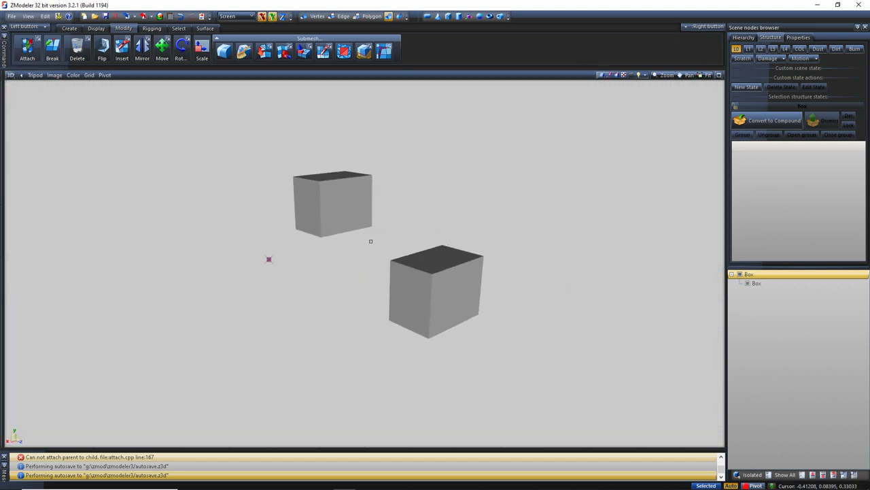
- Turn on Wireframe display in the 3D viewport, examine the boxes' edges, and turn Wireframe off again
click(619, 75)
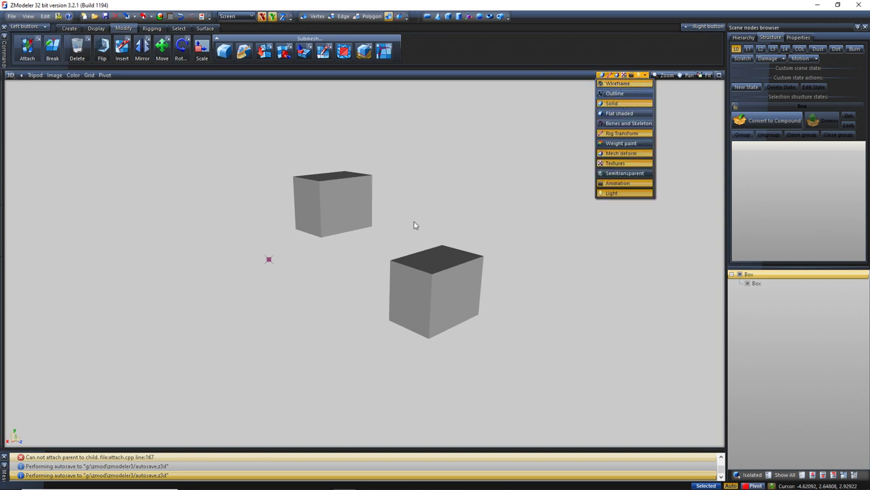
click(614, 94)
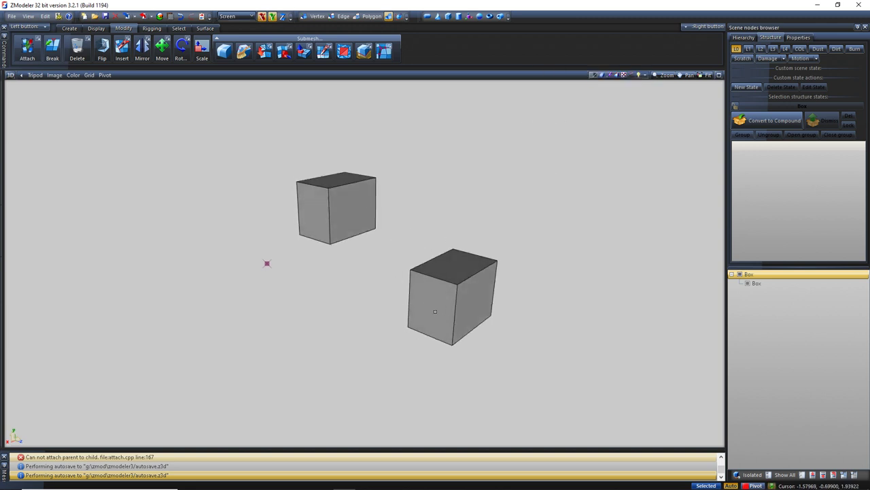
scroll(480, 245, up, 3)
scroll(481, 245, down, 3)
click(618, 75)
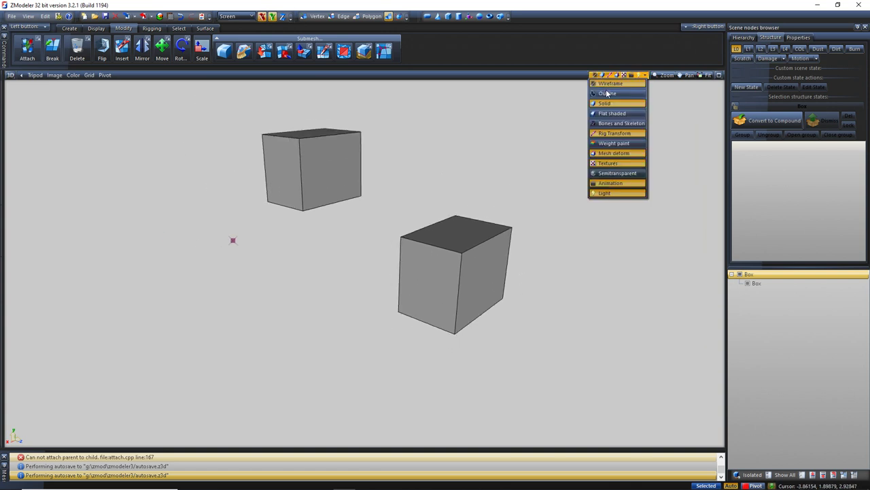
click(505, 172)
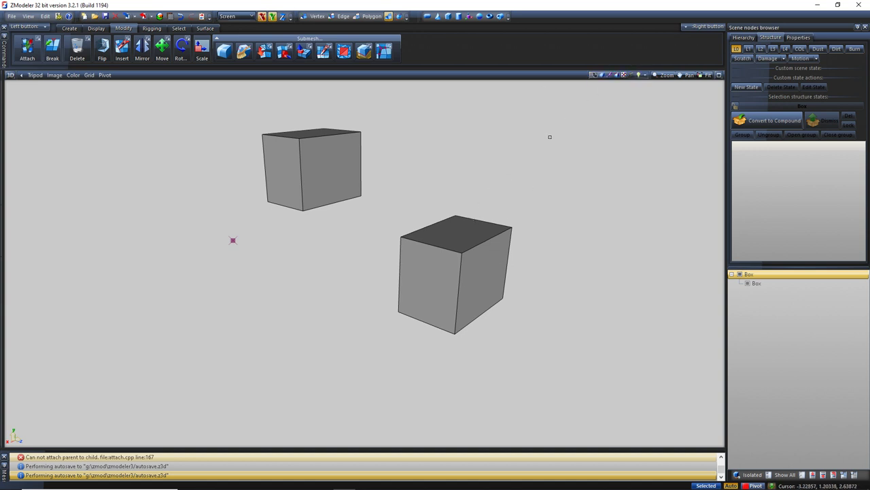
click(608, 76)
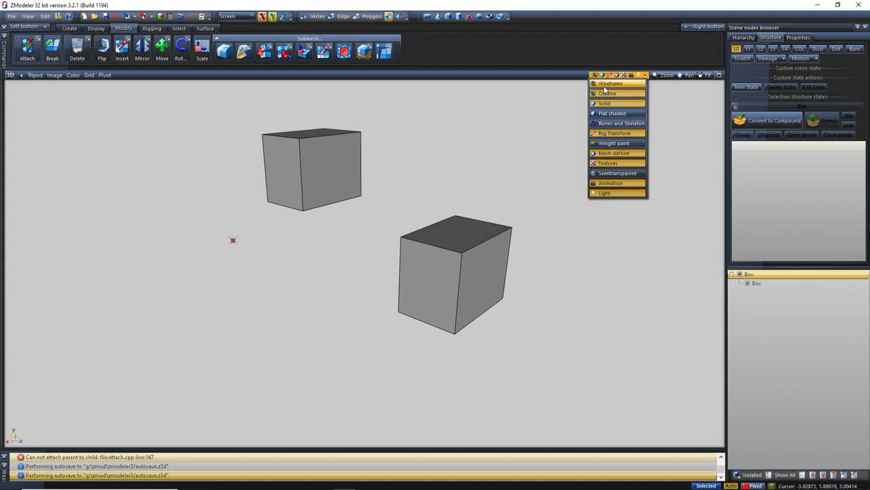
click(605, 103)
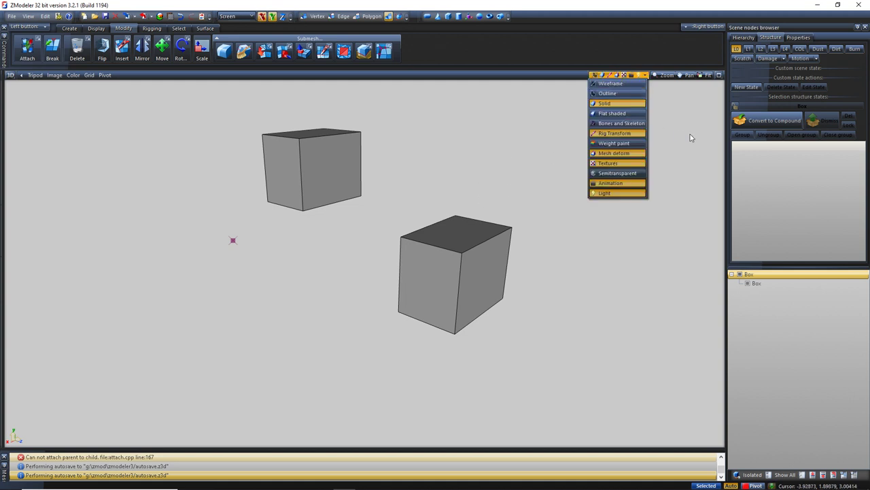
- Turn Solid display off and back on for the boxes in the 3D viewport
click(628, 76)
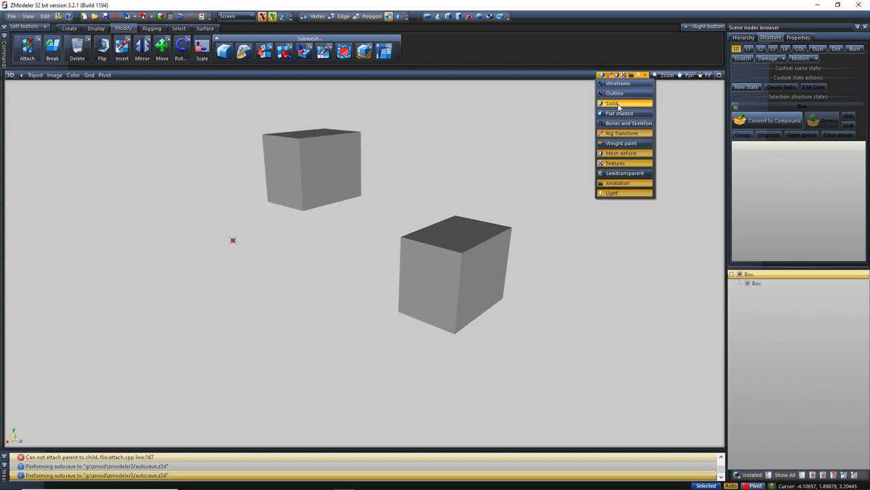
click(617, 104)
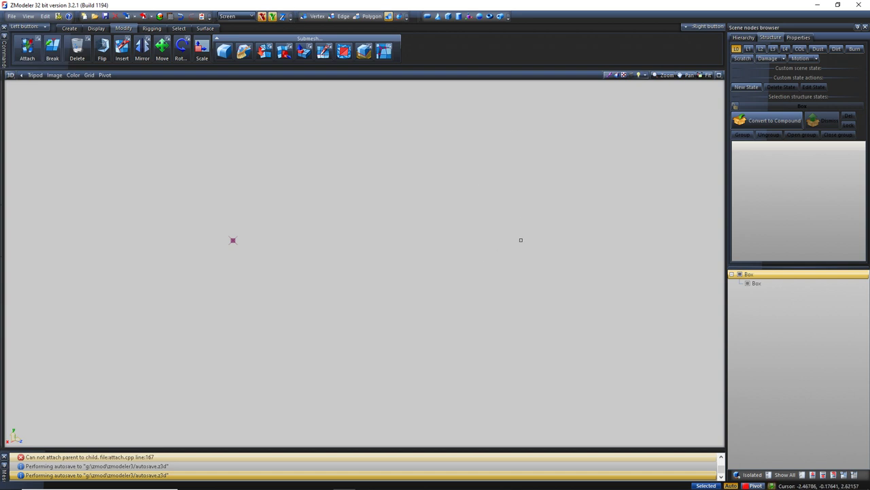
click(627, 76)
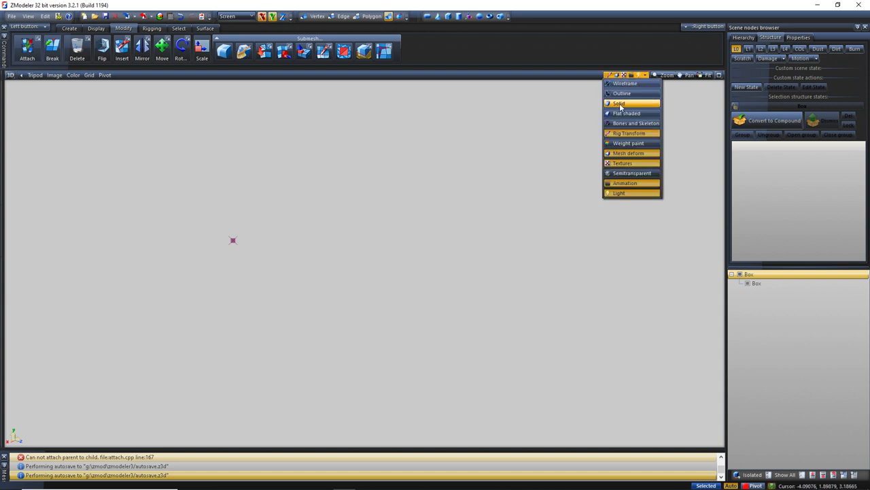
click(620, 104)
- Turn on Flat shaded display, examine the boxes from another angle, and turn Flat shaded off
click(602, 75)
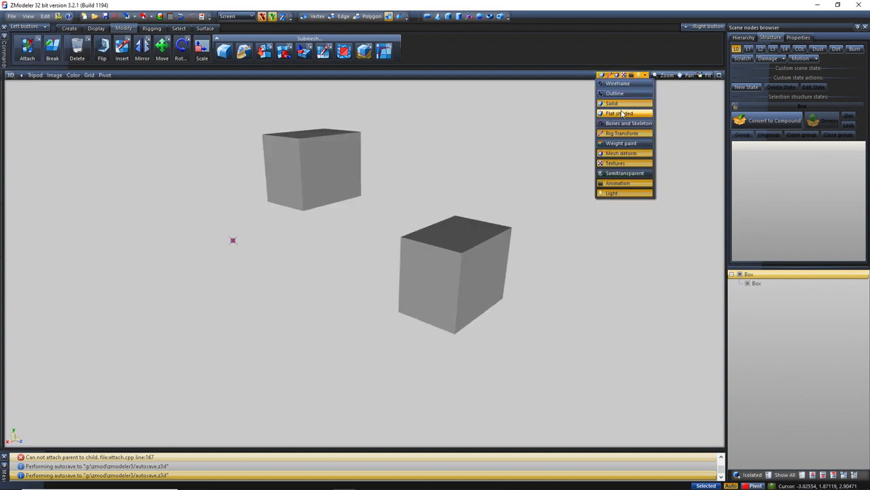
click(622, 114)
mouse_move(375, 234)
middle_down()
mouse_move(394, 240)
mouse_move(394, 224)
middle_up()
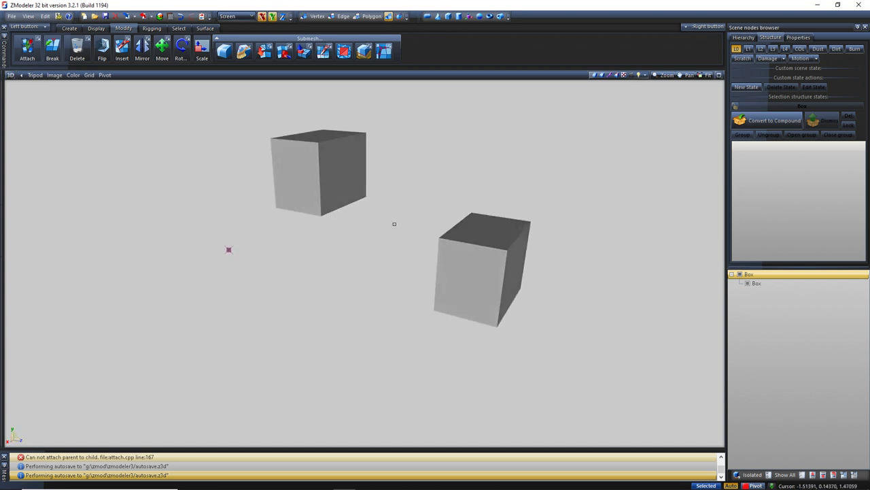
click(607, 77)
click(608, 76)
- Enable Textures in the 3D viewport and leave Weight paint, Rig Transform and Mesh deform disabled
click(615, 76)
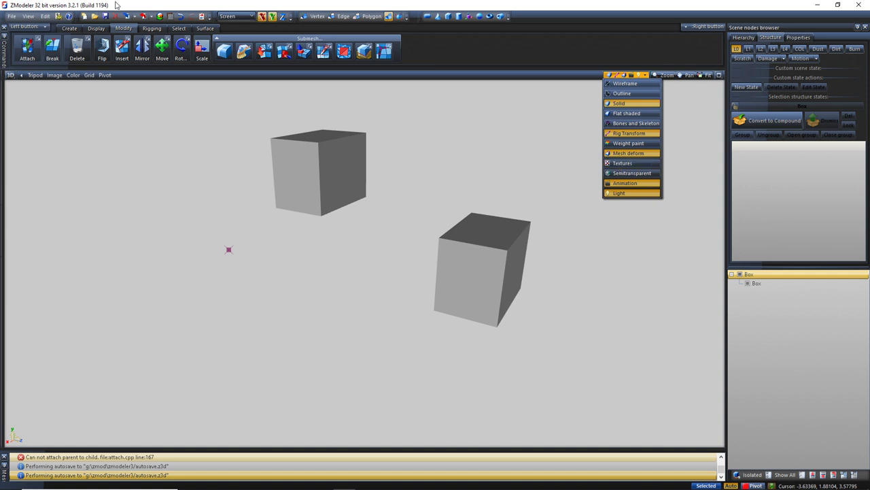
click(622, 163)
click(635, 144)
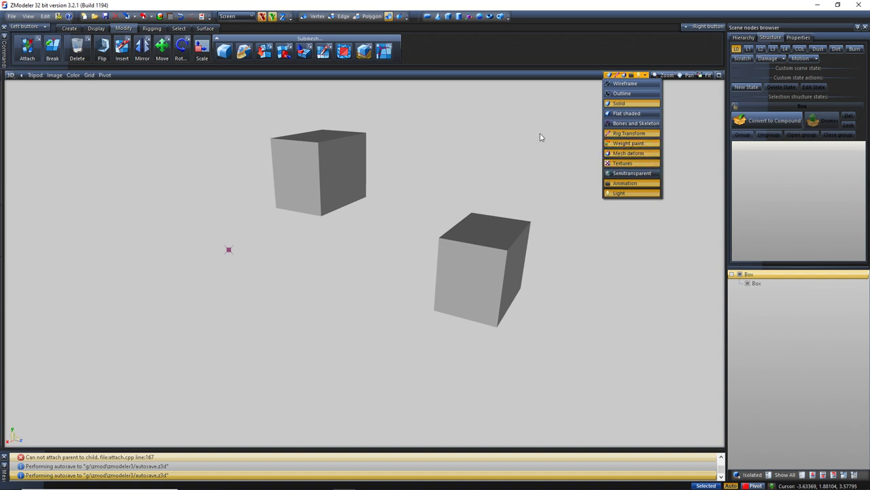
click(633, 143)
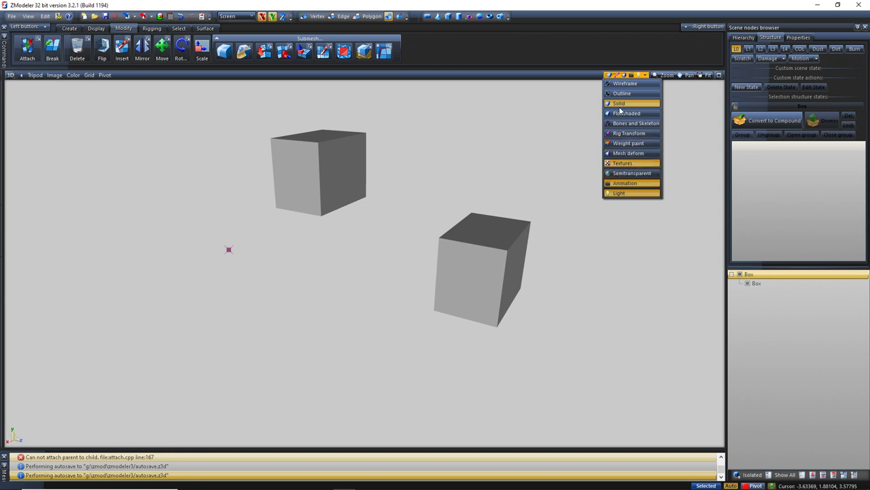
- Try Semitransparent display and unlit shading on the boxes, and restore opaque display with Light enabled
click(632, 173)
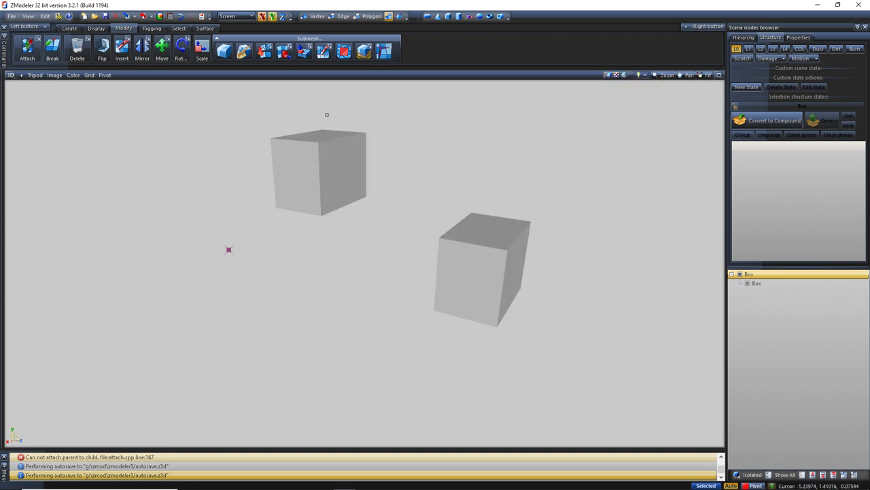
click(615, 74)
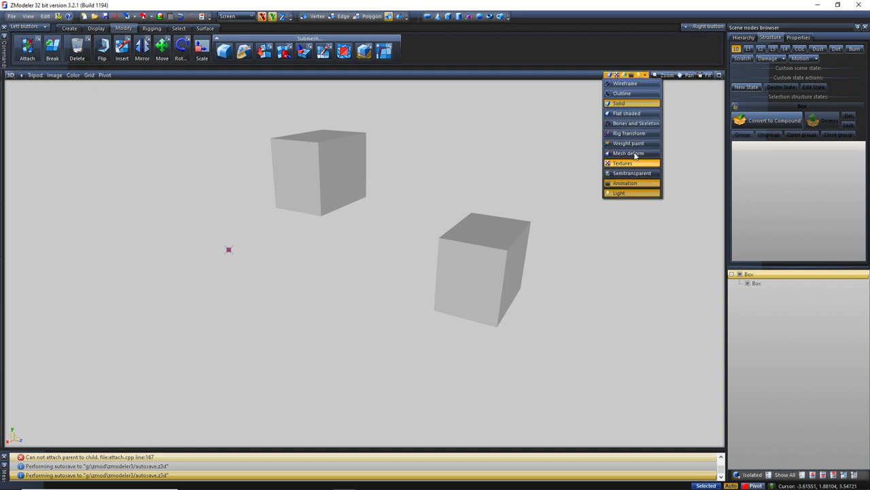
click(625, 193)
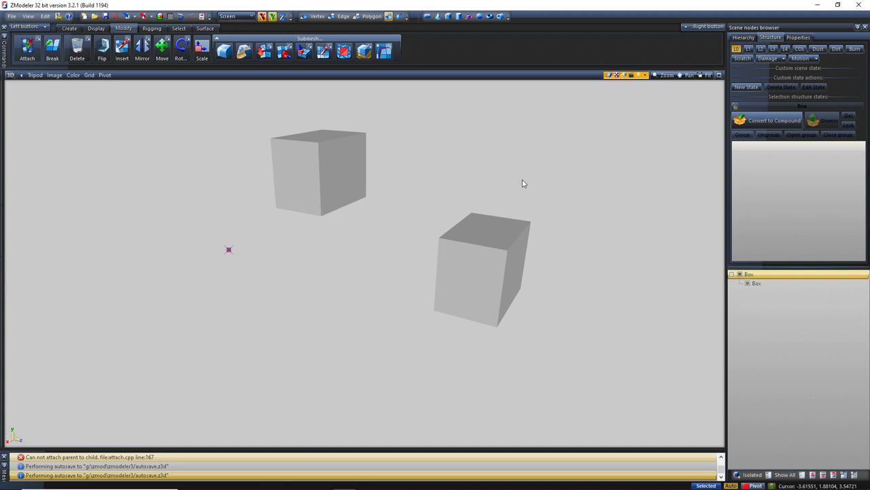
click(623, 75)
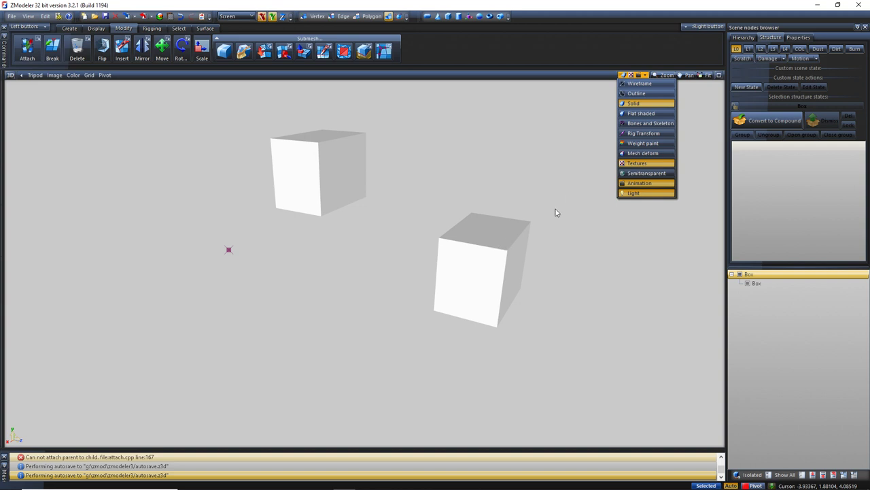
click(633, 193)
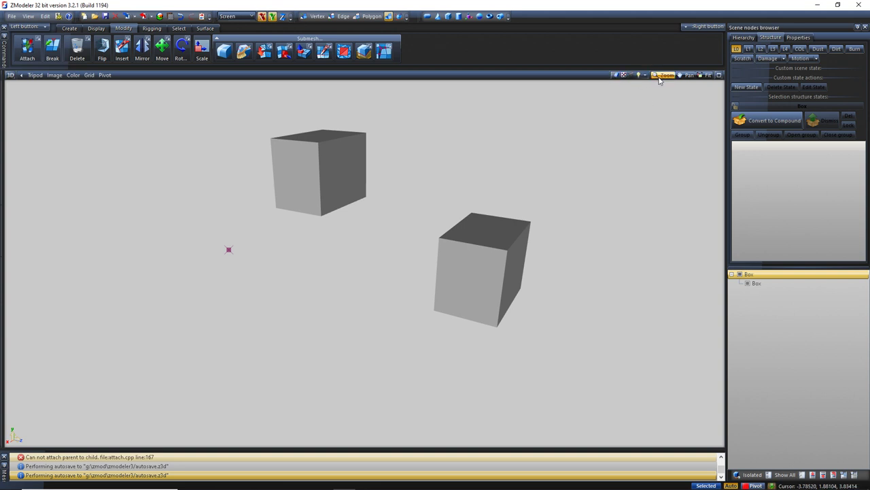
- Zoom the 3D viewport in and out and pan it around the two boxes
scroll(521, 216, up, 5)
scroll(526, 220, down, 8)
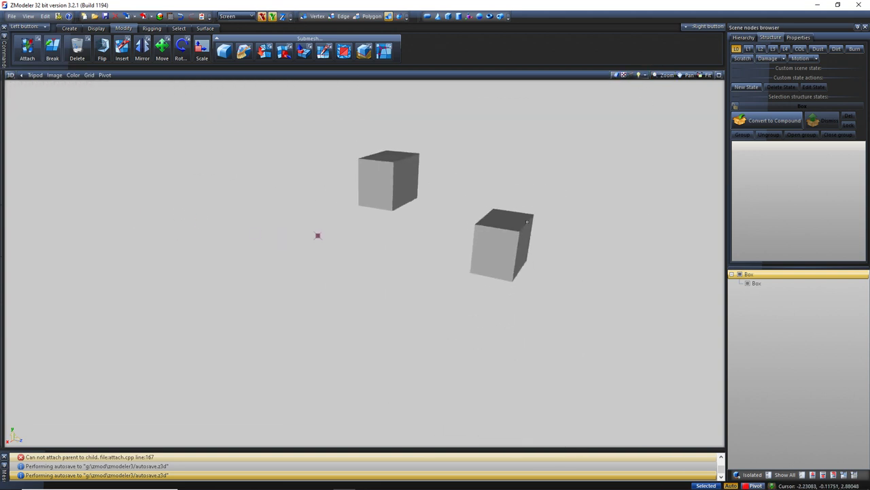
scroll(526, 221, down, 2)
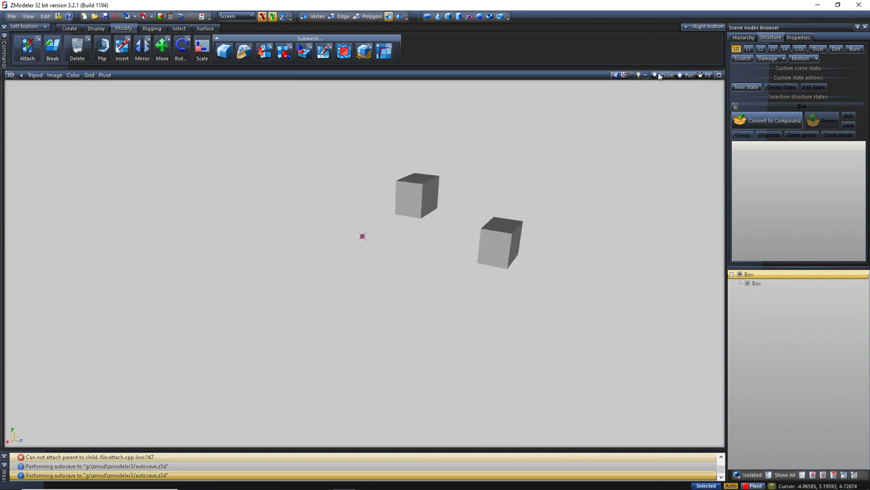
click(697, 76)
drag(551, 163, 423, 147)
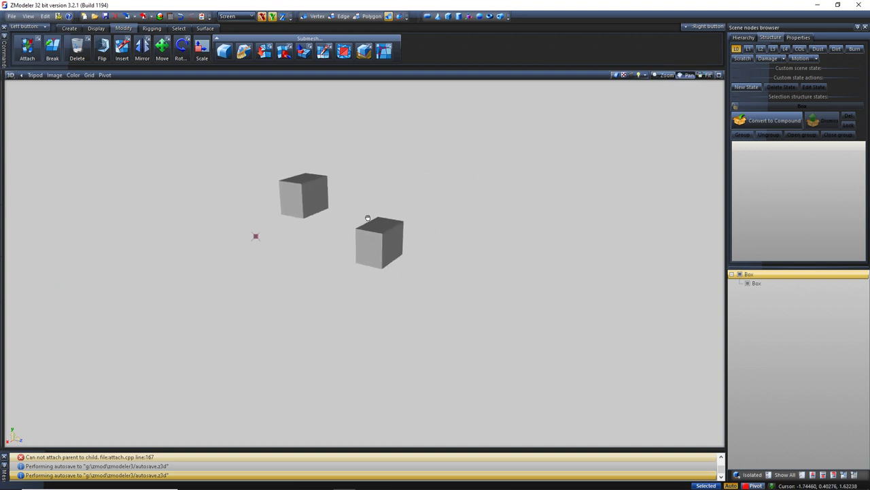
drag(369, 218, 401, 253)
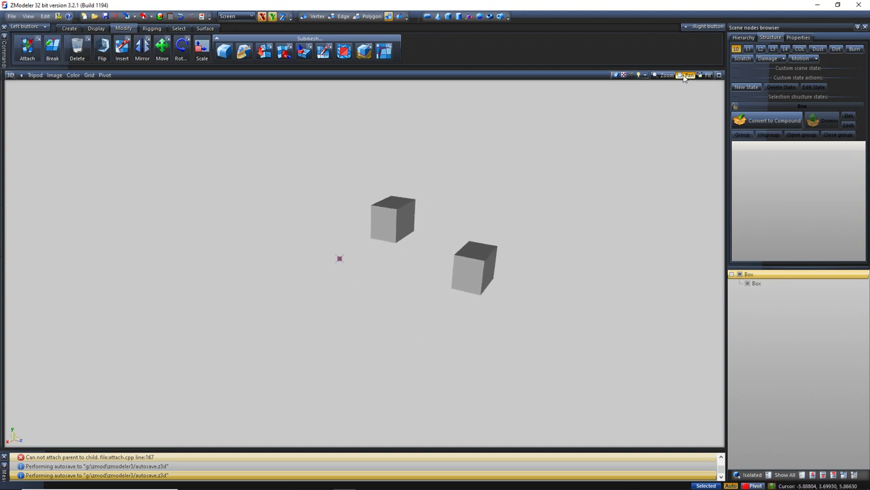
- Fit the 3D viewport to the scene, zoom back out, and fit it again
click(705, 76)
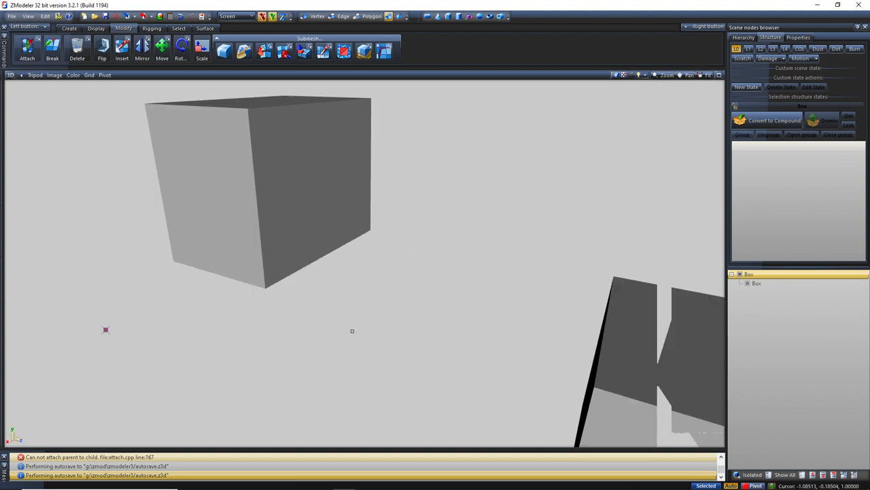
scroll(444, 305, down, 6)
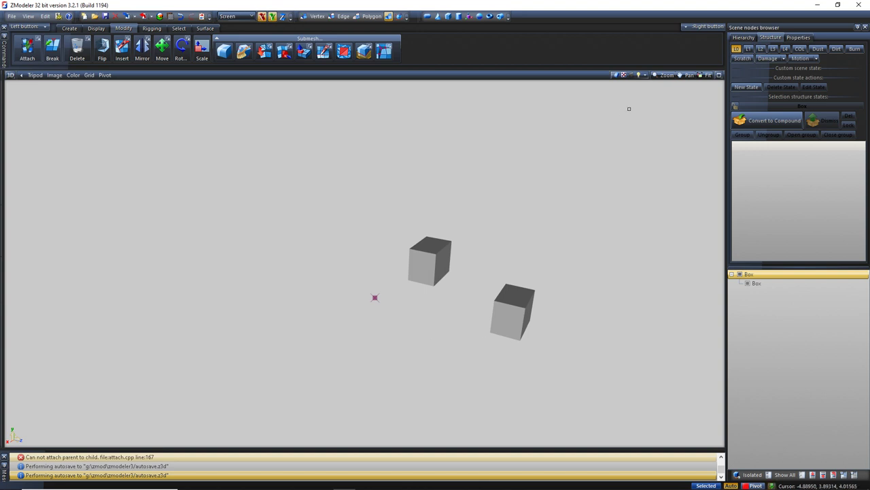
click(710, 78)
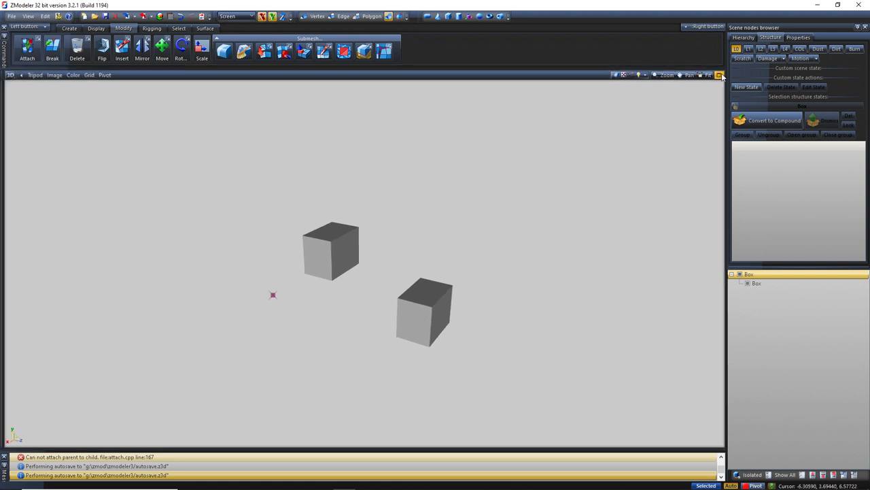
- Restore the four-viewport layout and enlarge the 3D viewport to fill the workspace again
drag(2, 447, 233, 309)
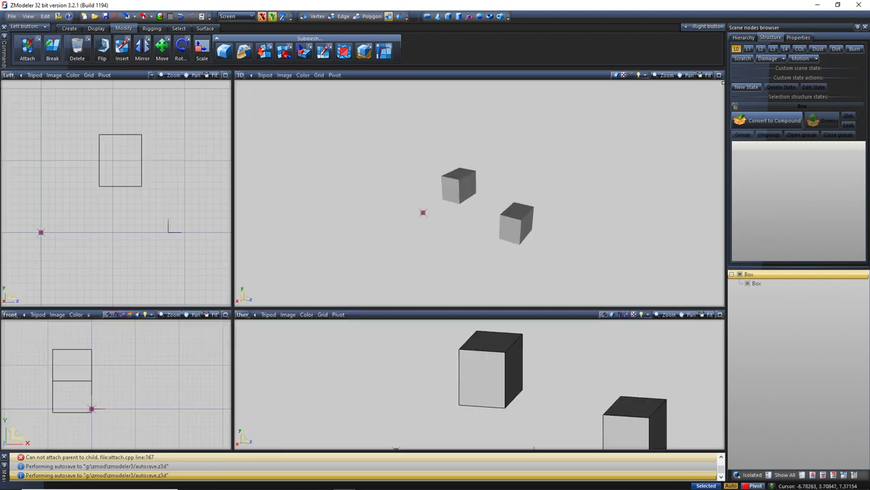
click(719, 76)
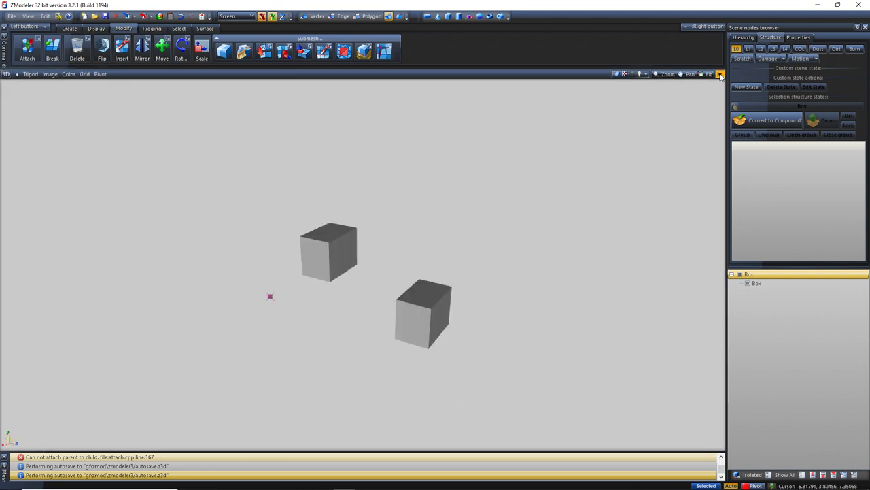
- Restore the four-viewport layout and orbit the 3D view around the two boxes
click(721, 74)
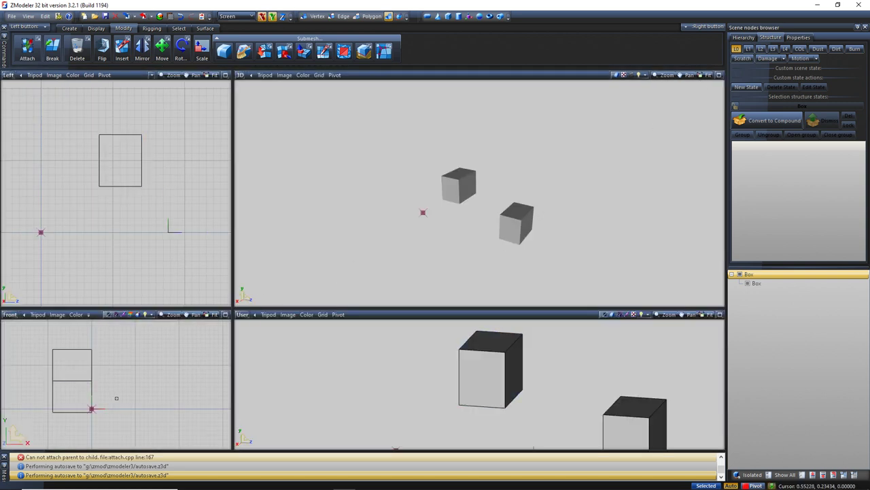
click(472, 393)
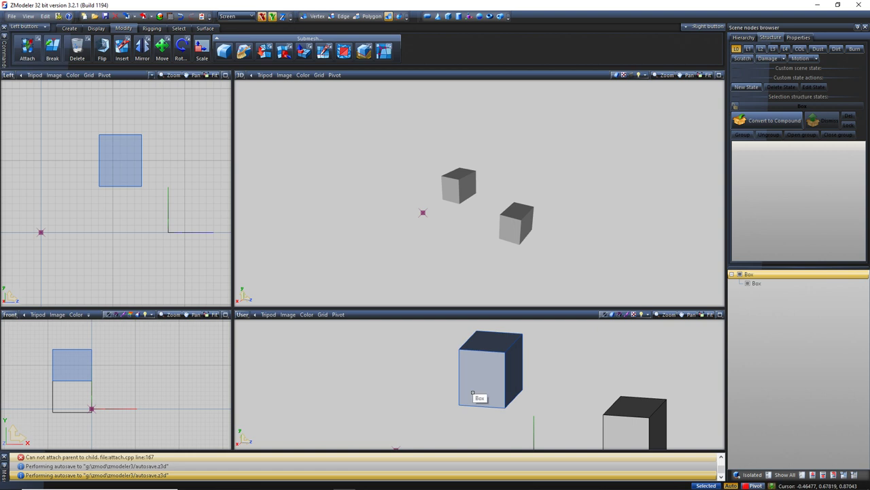
click(488, 156)
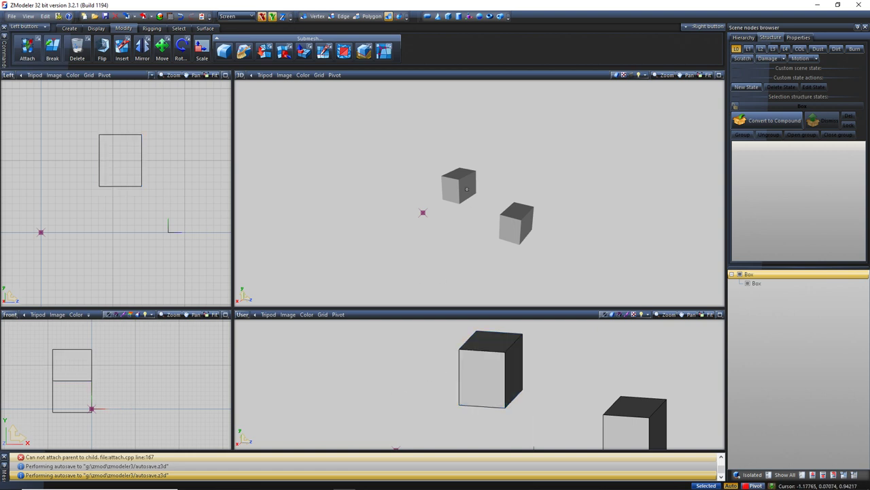
middle_drag(487, 155, 429, 133)
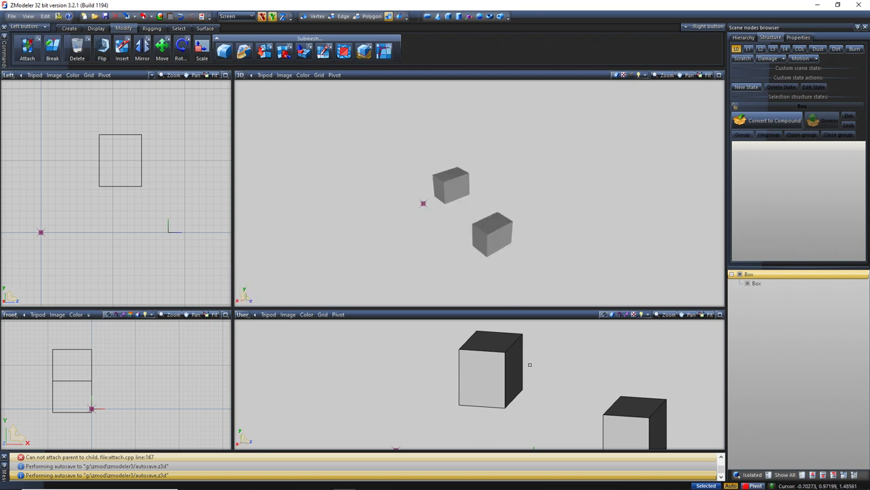
- Isolate the child Box node and turn isolation off, and hide all visible objects and show them all again
click(483, 368)
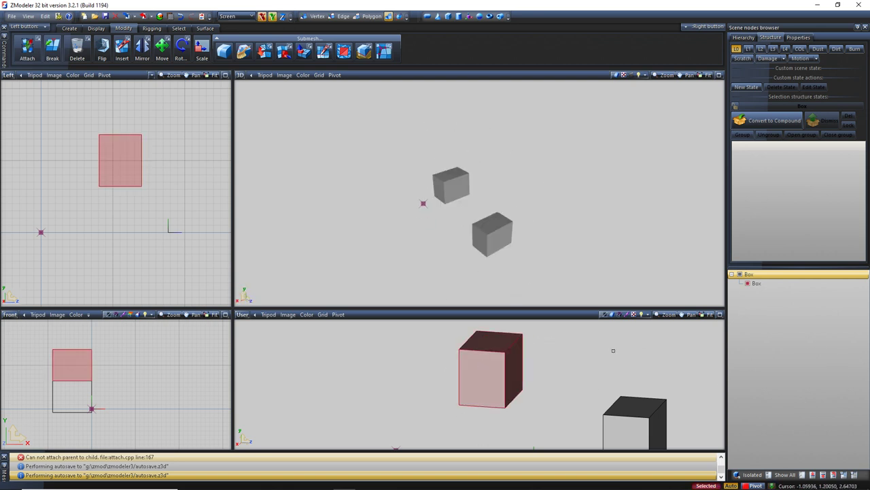
drag(571, 344, 538, 360)
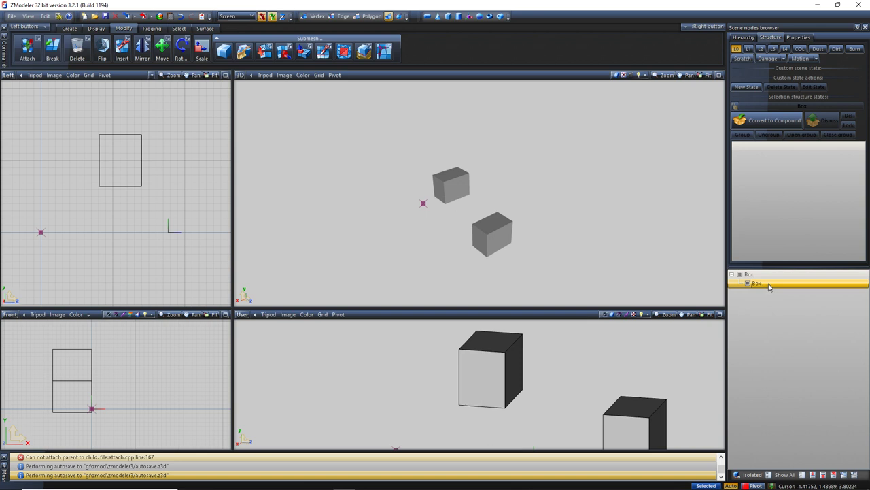
click(746, 474)
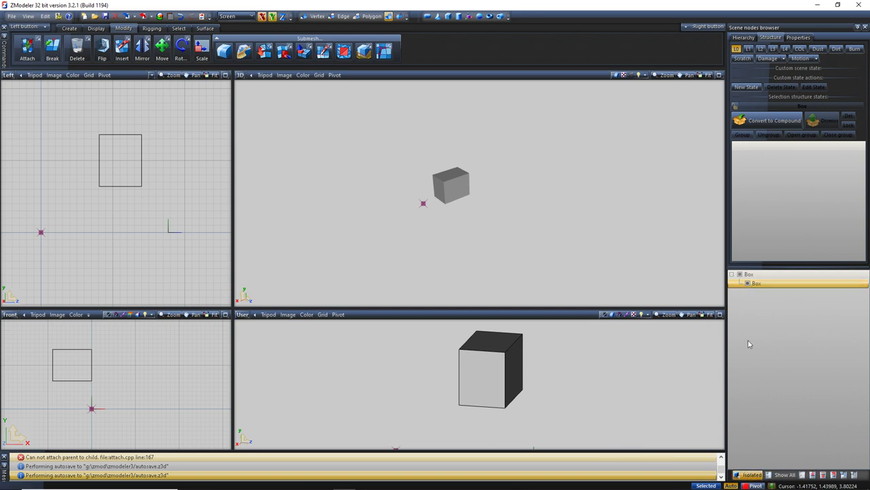
click(749, 274)
click(747, 474)
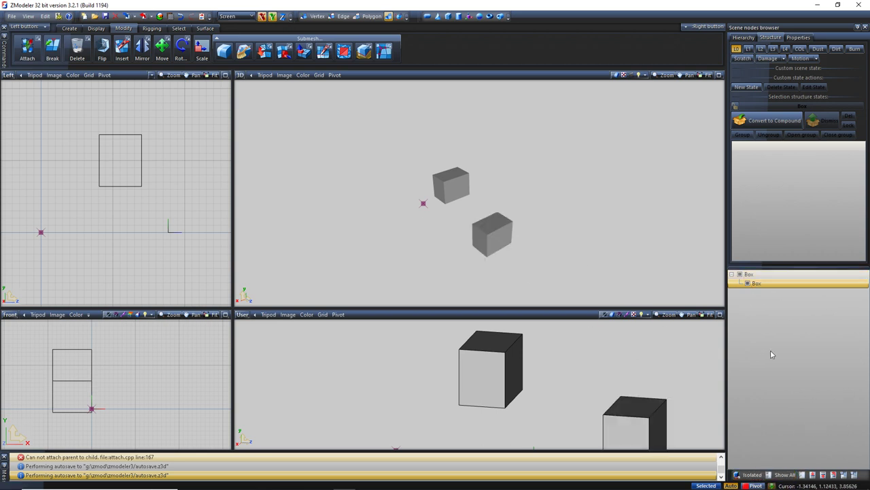
click(803, 474)
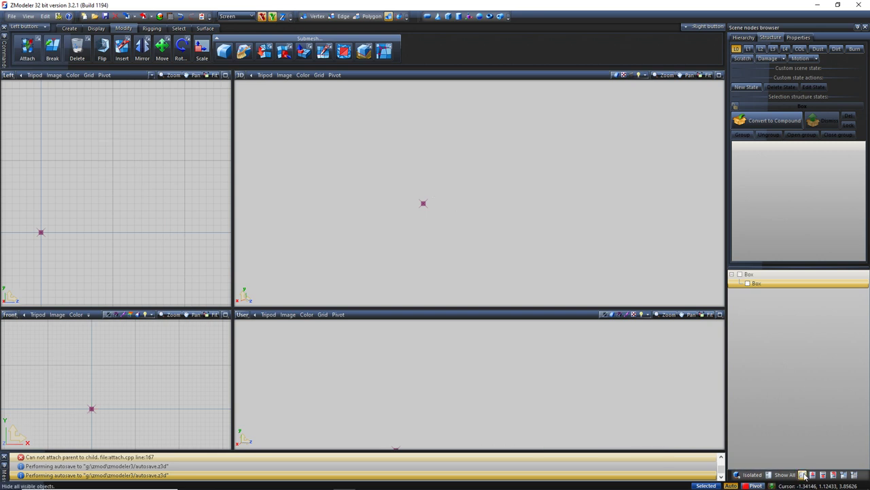
click(785, 475)
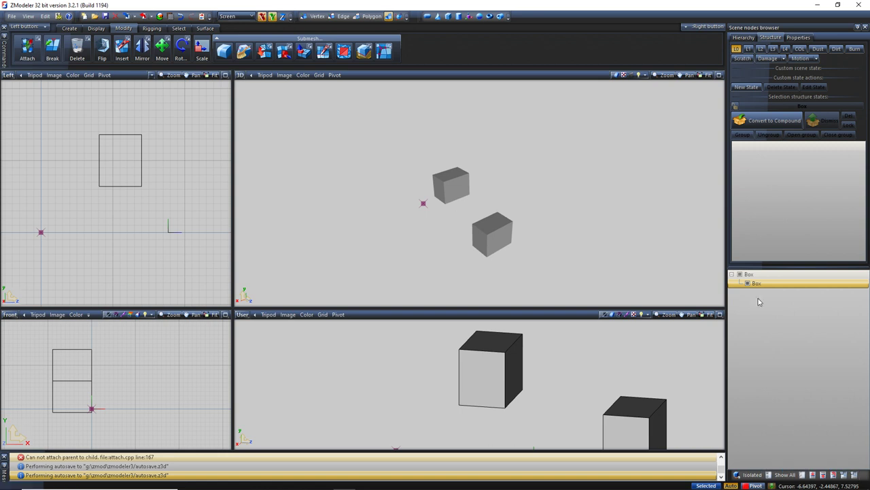
- Select the parent Box node in the scene tree and collapse its branch
click(749, 274)
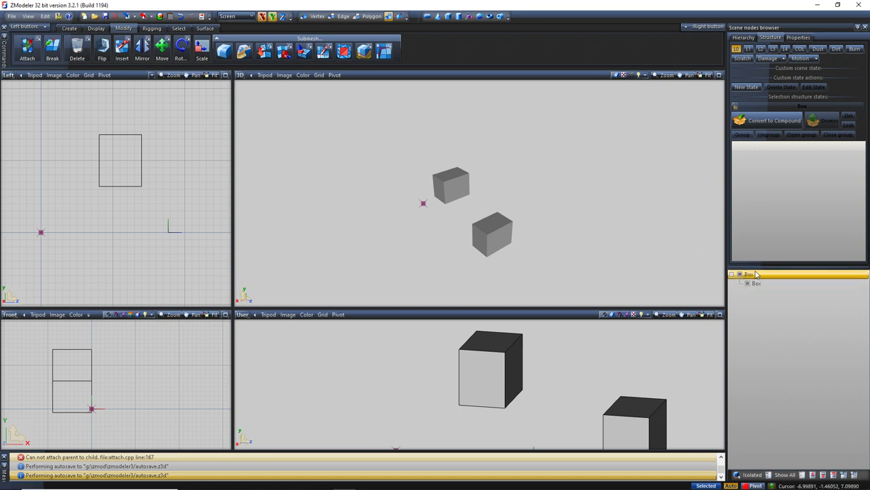
mouse_move(830, 478)
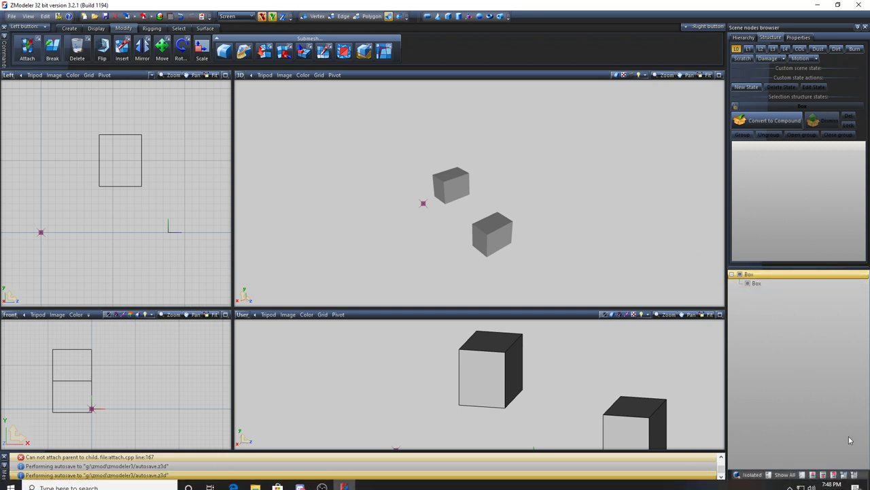
click(856, 478)
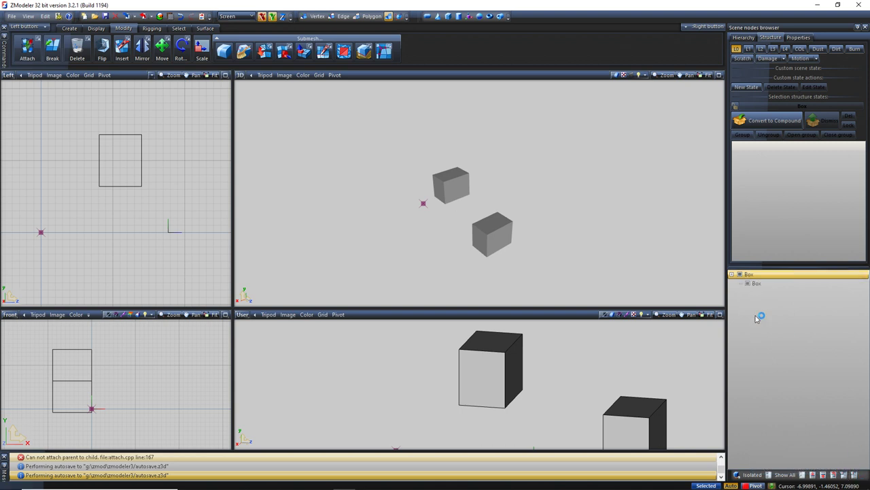
click(733, 274)
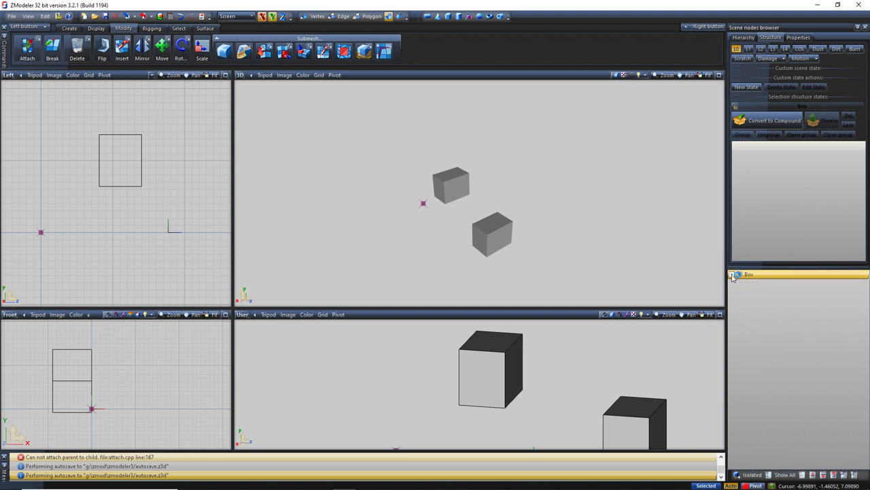